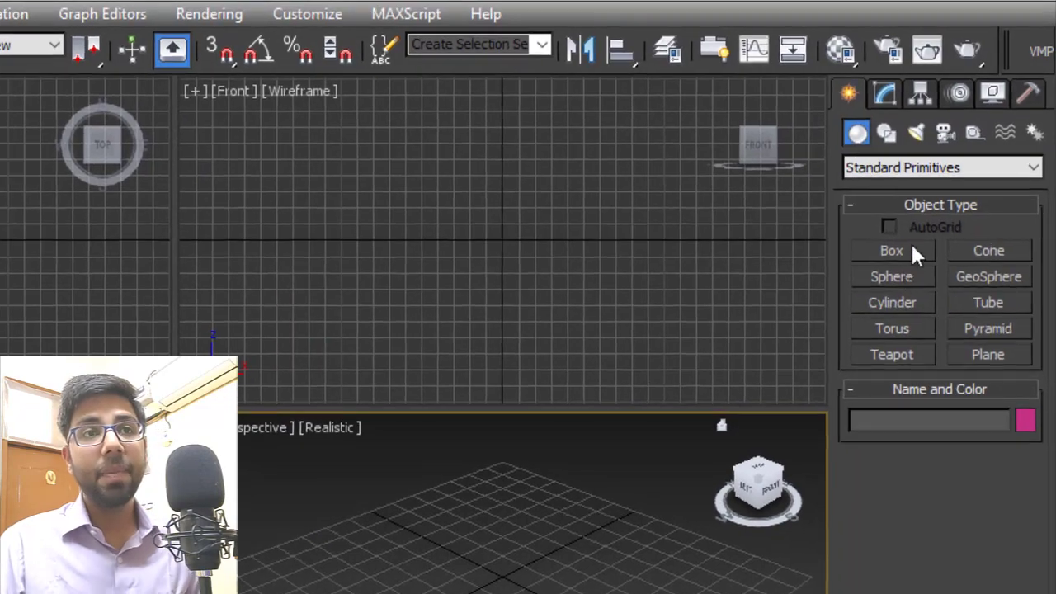
# Draw a box in the Top viewport about 120 inches long, 113 inches wide and 36 inches high
pyautogui.click(966, 185)
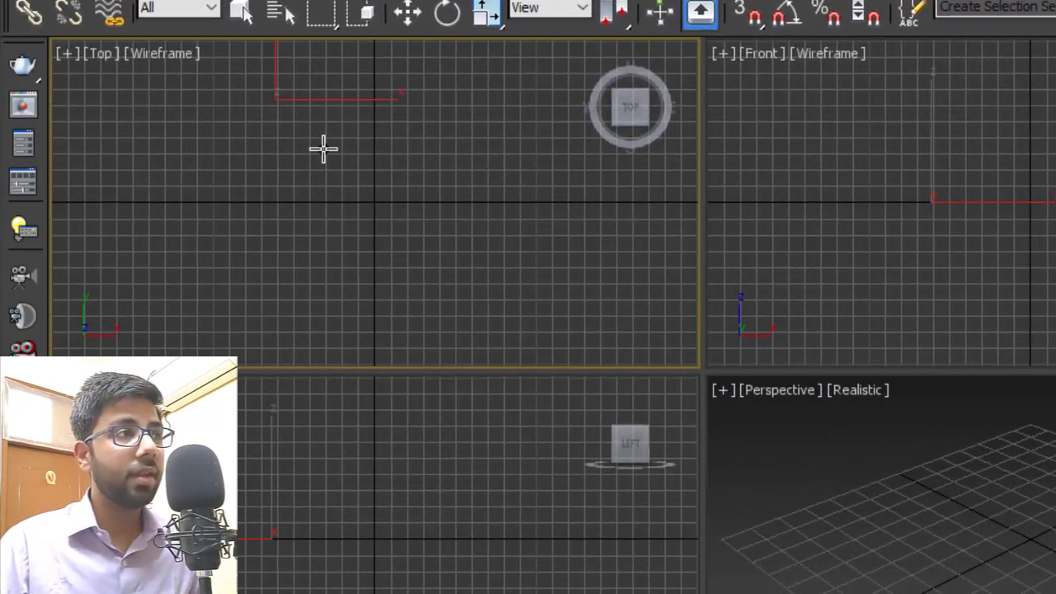
pyautogui.moveTo(453, 262); pyautogui.dragTo(458, 293)
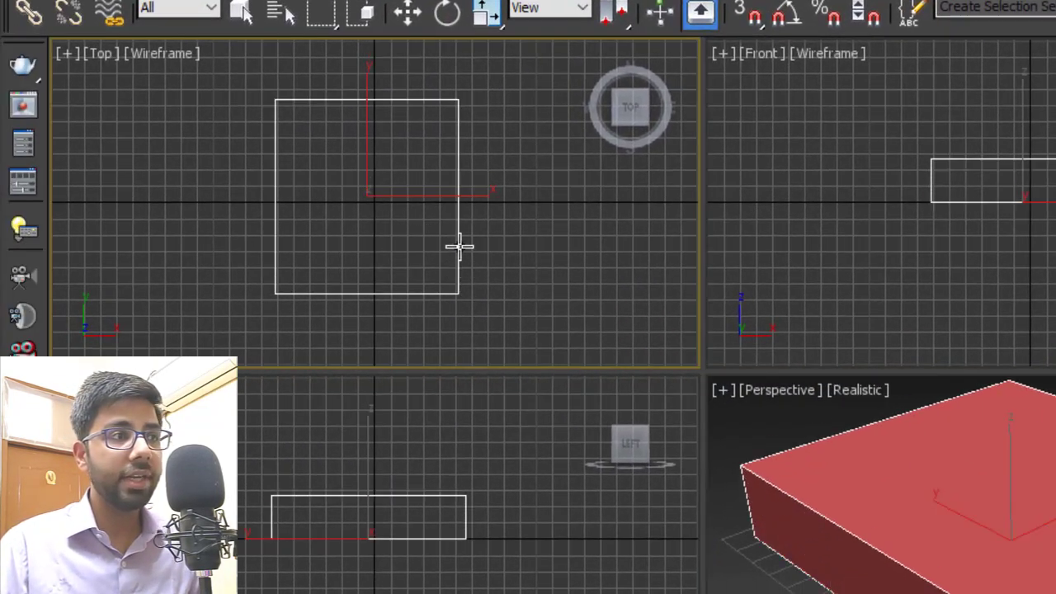
pyautogui.click(457, 234)
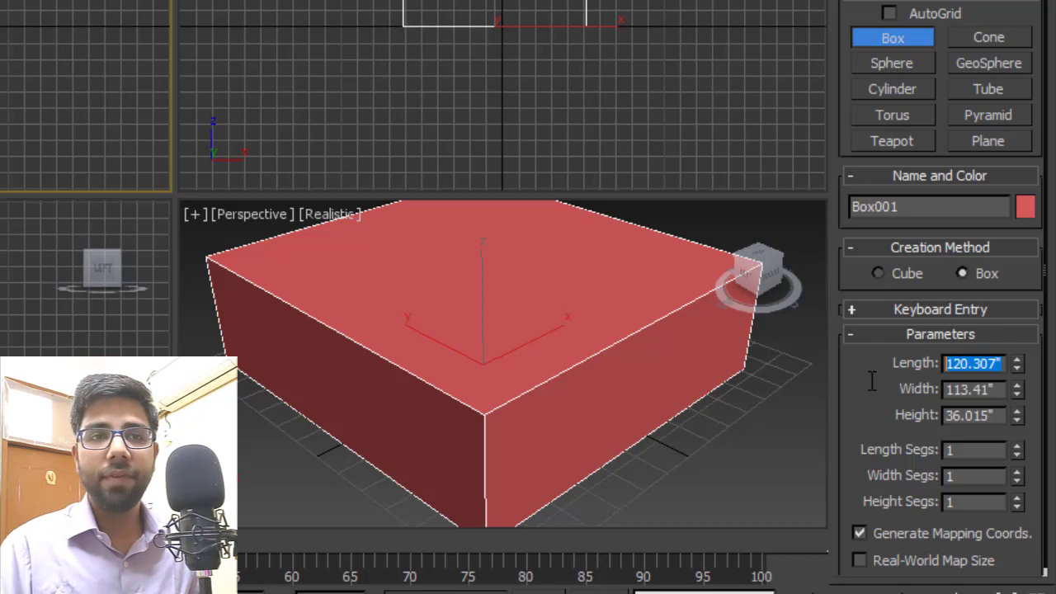
# Set the box's length and width to 72 inches and its height to 18 inches
pyautogui.write('72')
pyautogui.press('Tab')
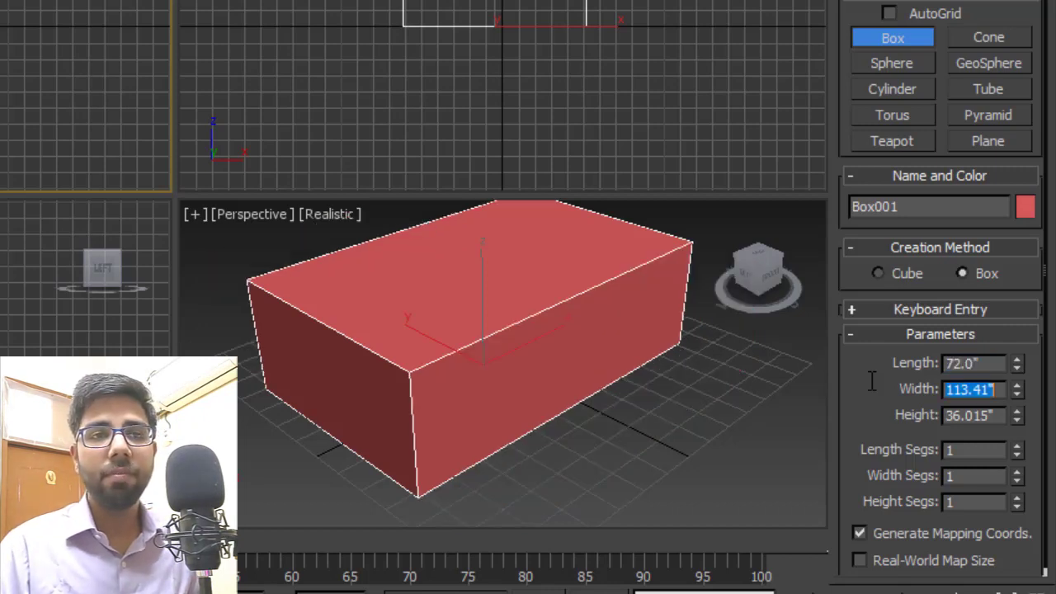
pyautogui.write('72')
pyautogui.press('Tab')
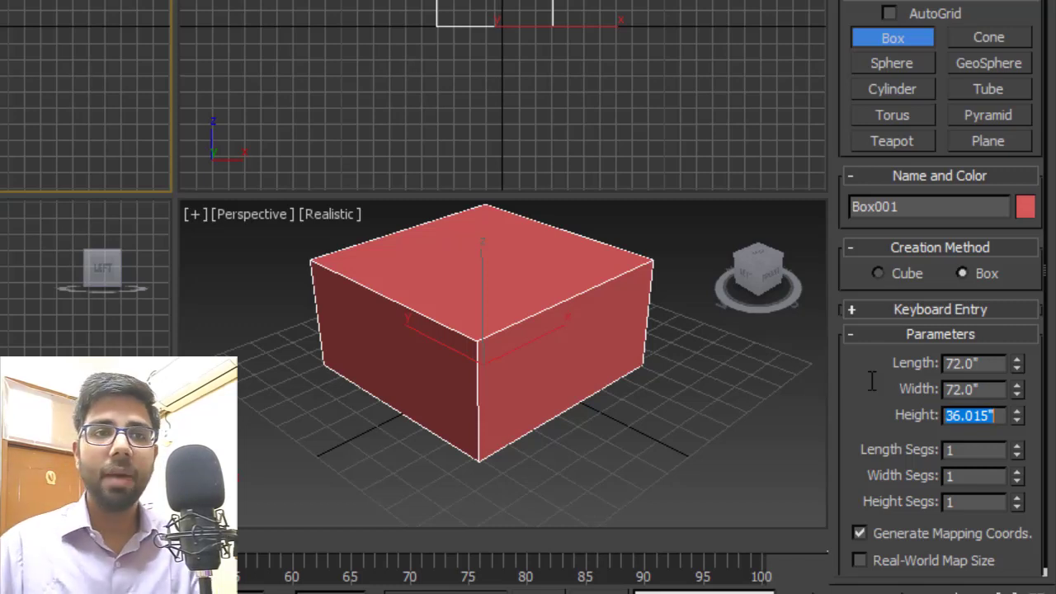
pyautogui.write('15')
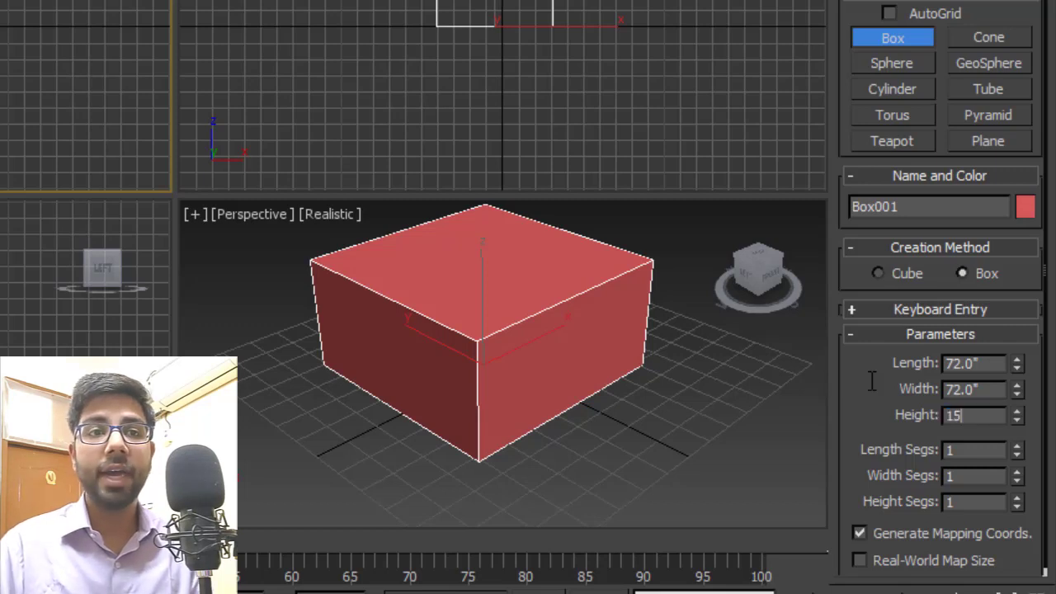
pyautogui.press('BackSpace')
pyautogui.write('8')
pyautogui.press('Return')
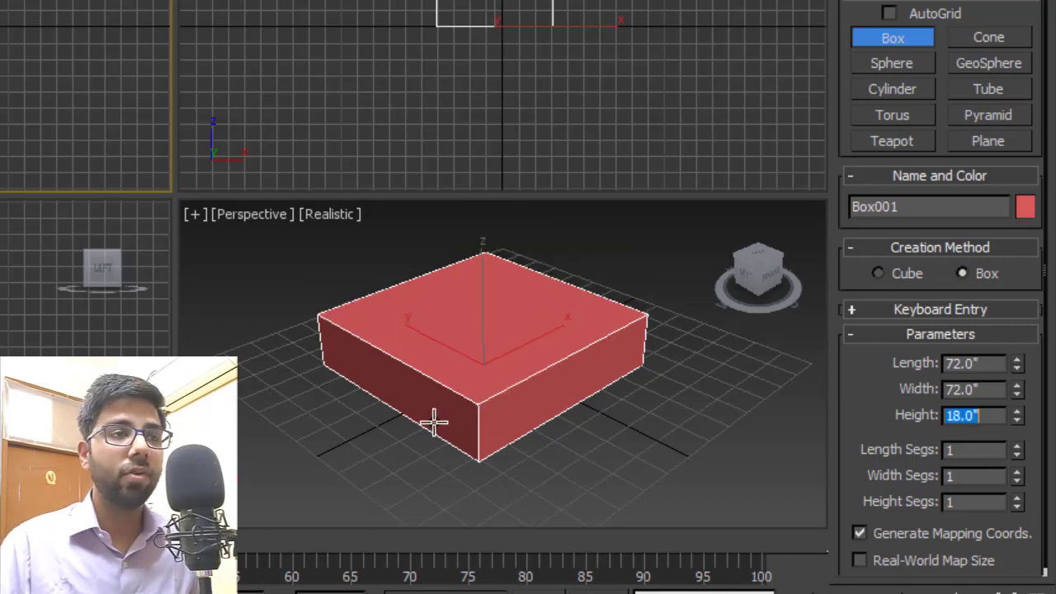
# Centre the box on the grid origin by setting its X and Y positions to 0
pyautogui.keyDown('alt'); pyautogui.moveTo(432, 424); pyautogui.dragTo(574, 402, button='middle'); pyautogui.keyUp('alt')
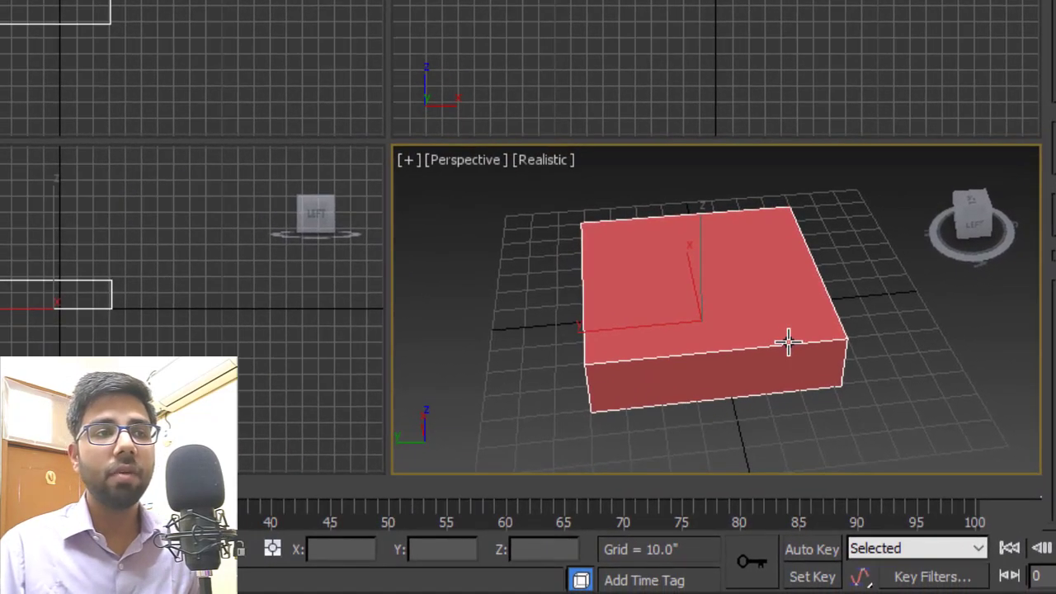
pyautogui.press('w')
pyautogui.doubleClick(357, 549)
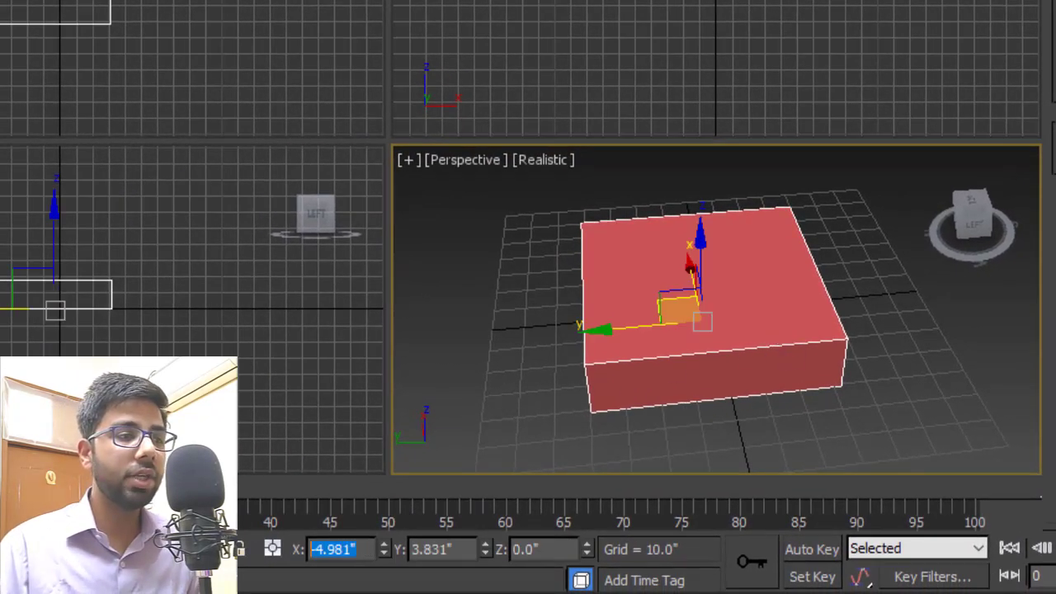
pyautogui.write('0')
pyautogui.press('Tab')
pyautogui.write('0')
pyautogui.press('Tab')
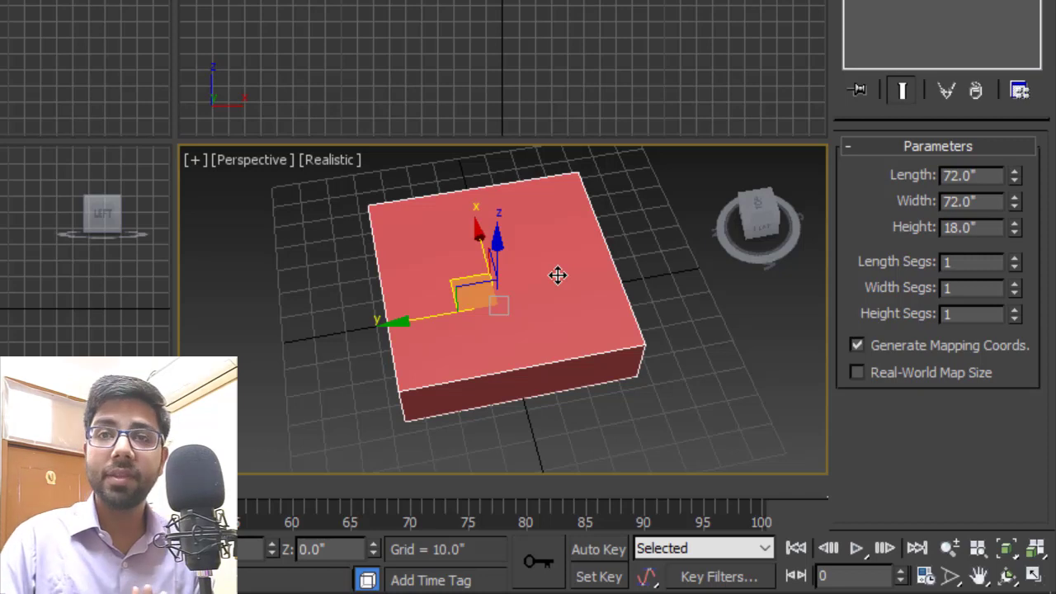
# Divide the box into 4 width segments and 2 length segments
pyautogui.click(1016, 283)
pyautogui.click(1015, 283)
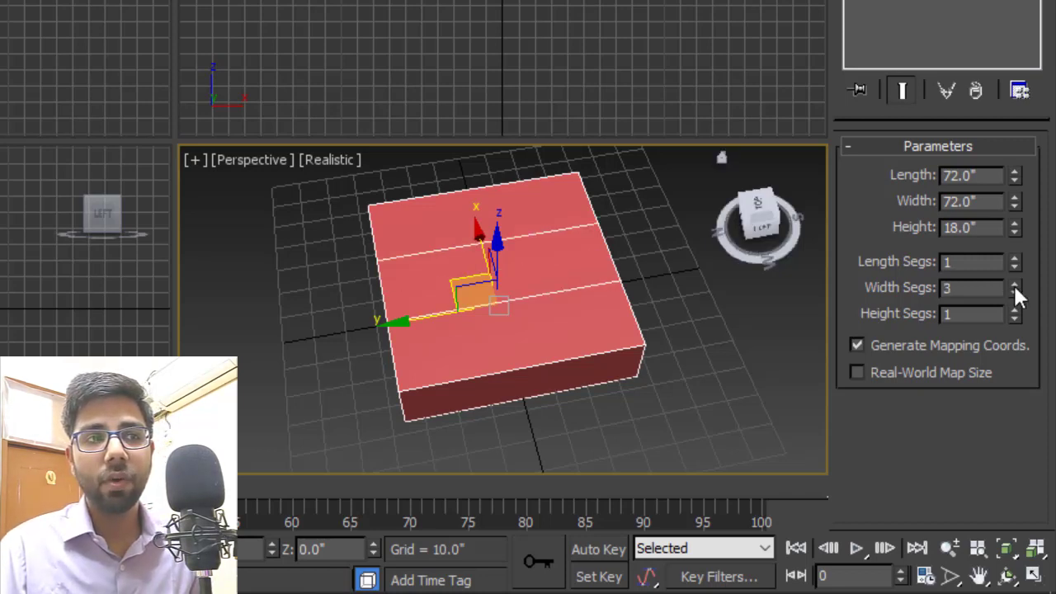
pyautogui.click(1015, 283)
pyautogui.moveTo(757, 225); pyautogui.dragTo(649, 322)
pyautogui.keyDown('alt'); pyautogui.moveTo(650, 322); pyautogui.dragTo(589, 325, button='middle'); pyautogui.keyUp('alt')
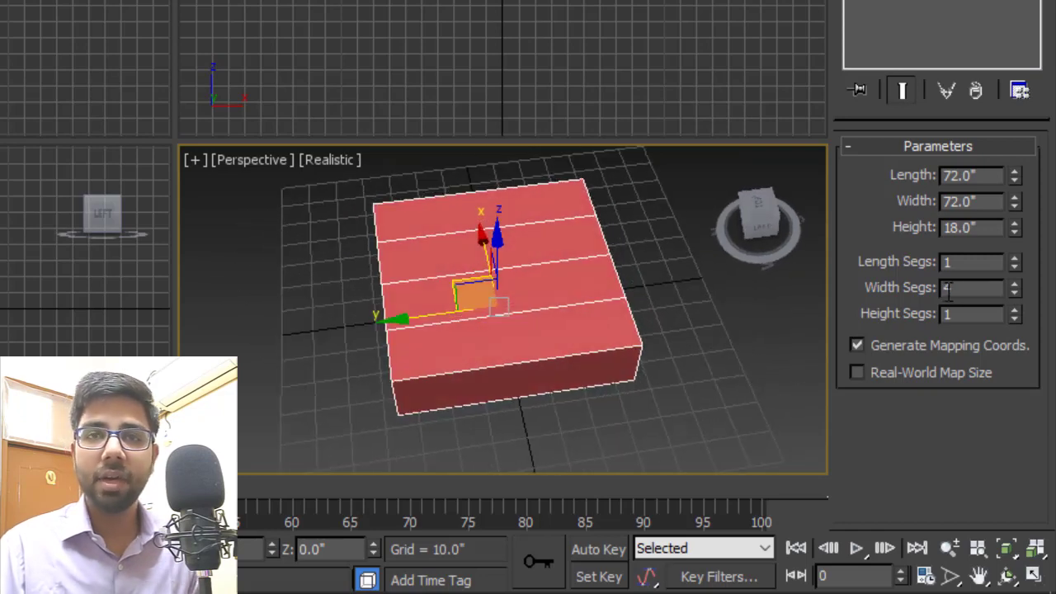
pyautogui.click(1015, 257)
# Convert the segmented box to an Editable Poly
pyautogui.keyDown('alt'); pyautogui.moveTo(503, 304); pyautogui.dragTo(540, 258, button='middle'); pyautogui.keyUp('alt')
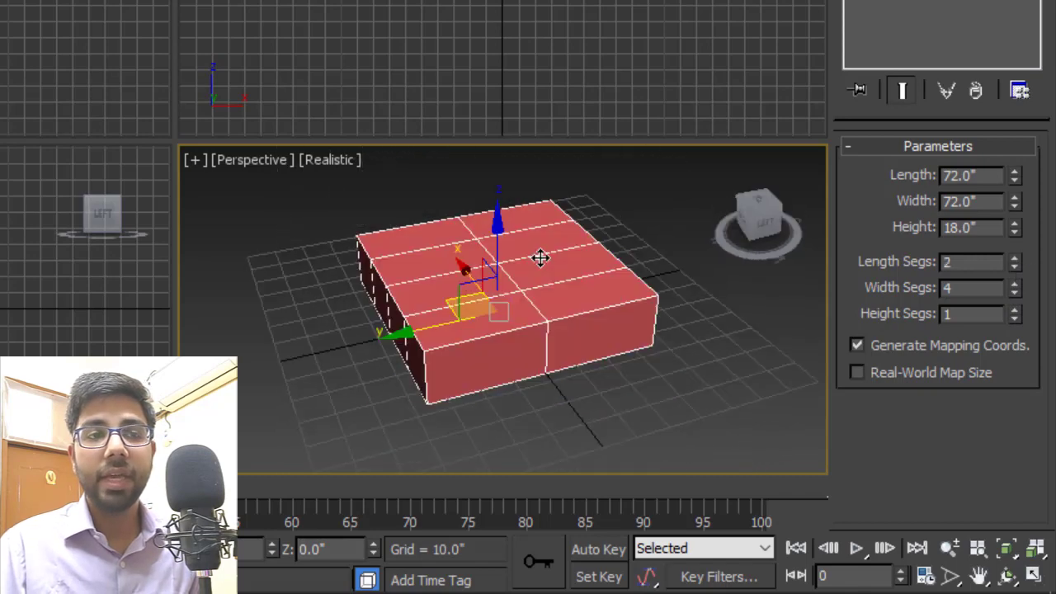
pyautogui.rightClick(539, 254)
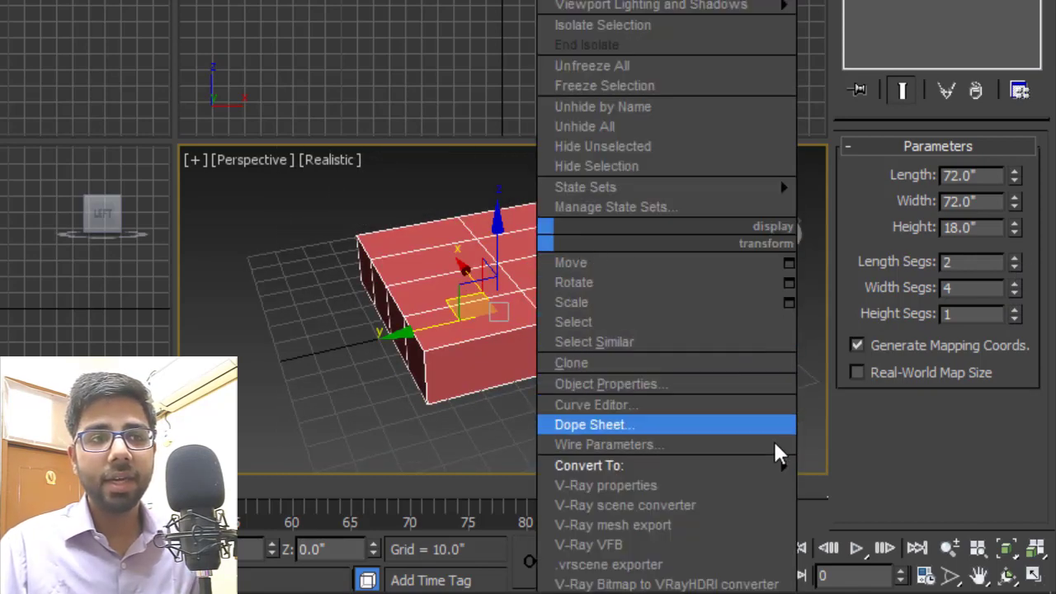
pyautogui.moveTo(799, 475)
pyautogui.click(870, 487)
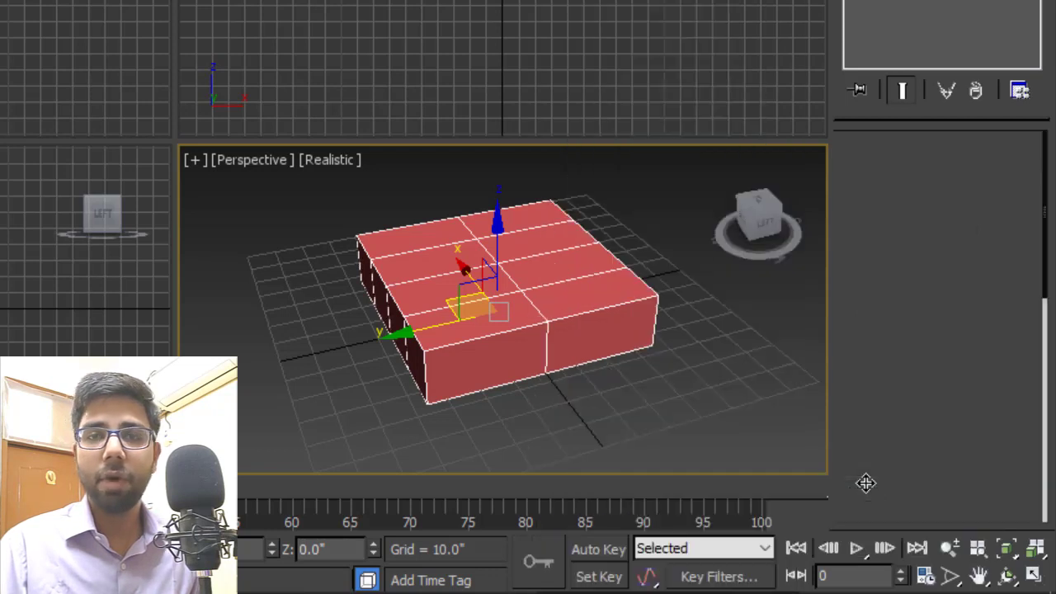
pyautogui.scroll(3, 548, 273)
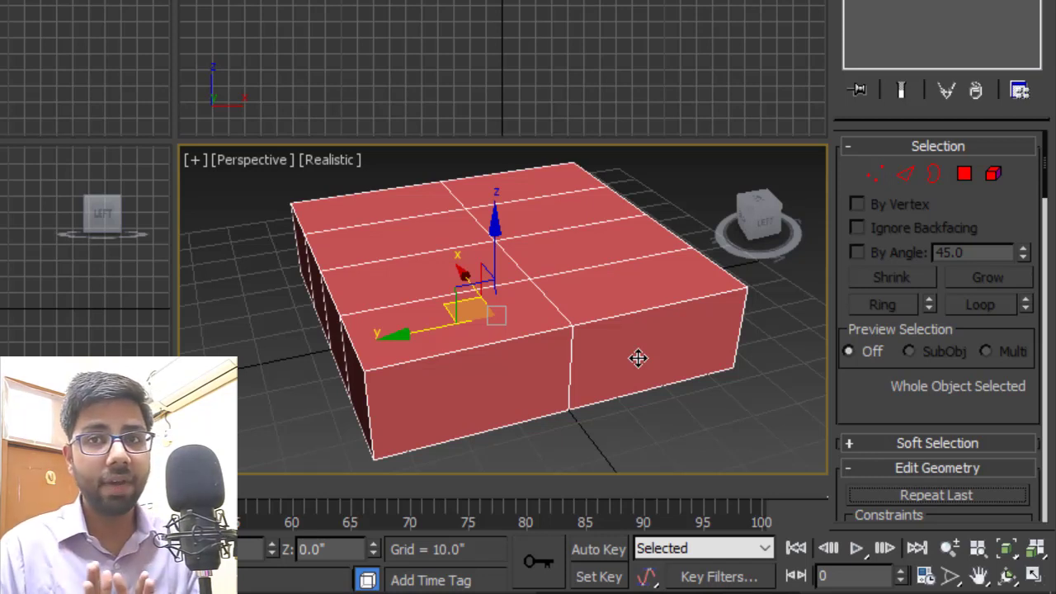
# Switch to polygon level, try region-selecting the box's top faces in the Front viewport, and clear the selection
pyautogui.click(965, 173)
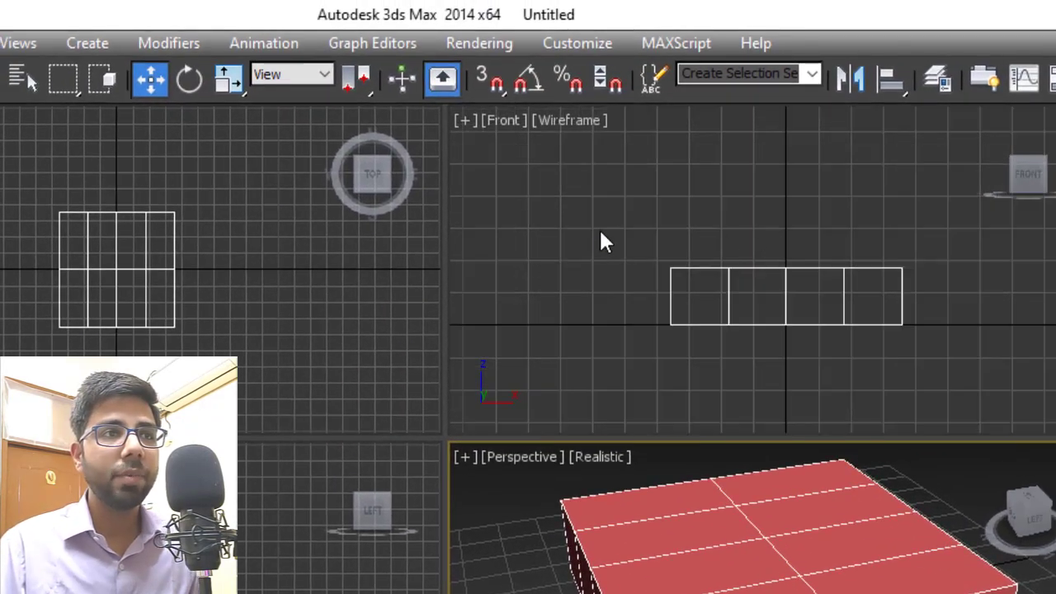
pyautogui.moveTo(598, 226); pyautogui.dragTo(980, 285)
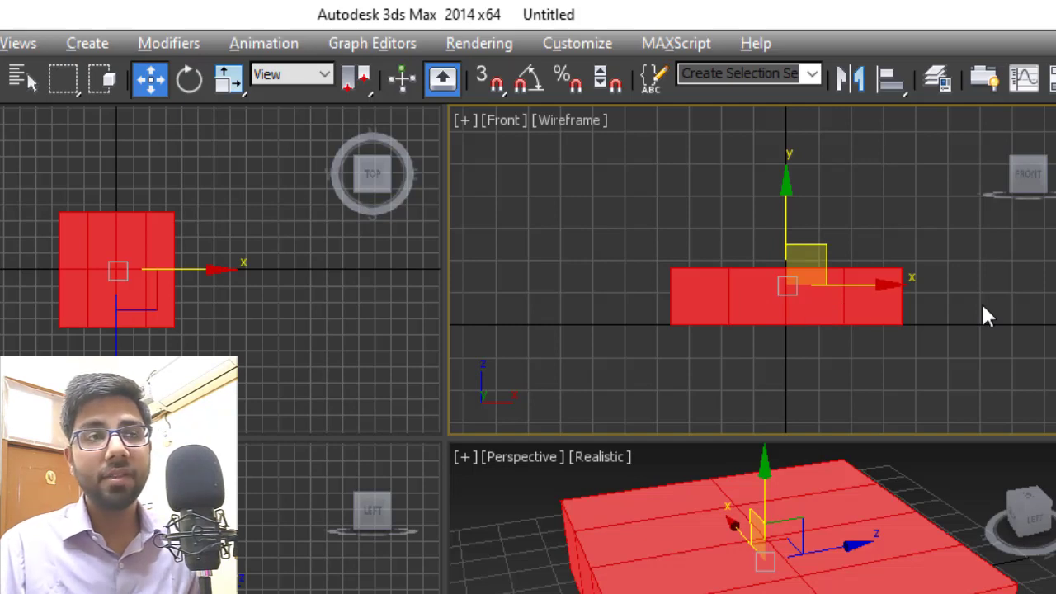
pyautogui.moveTo(986, 299); pyautogui.dragTo(592, 386)
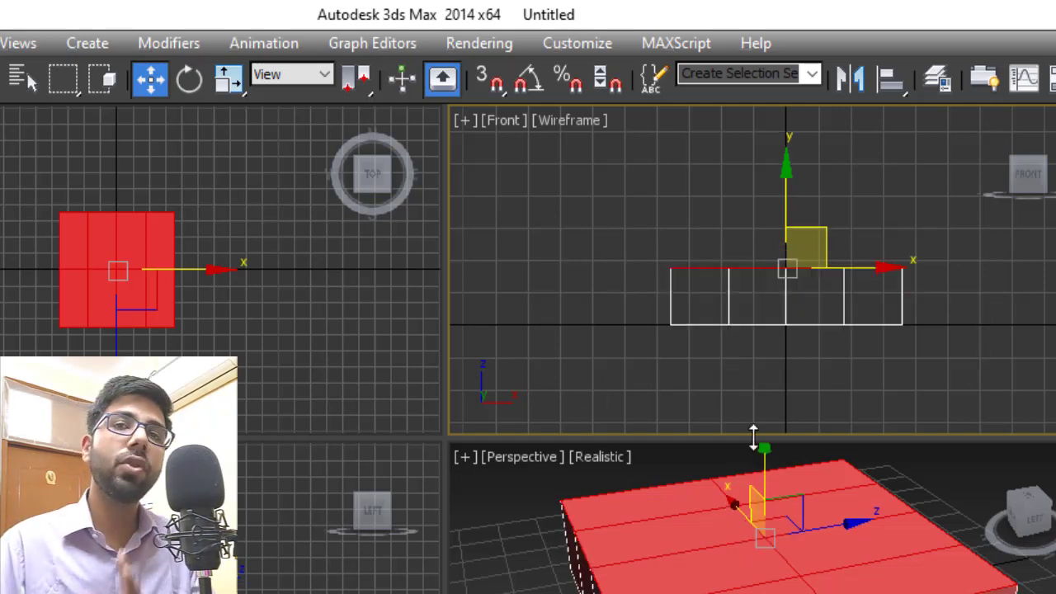
pyautogui.click(941, 528)
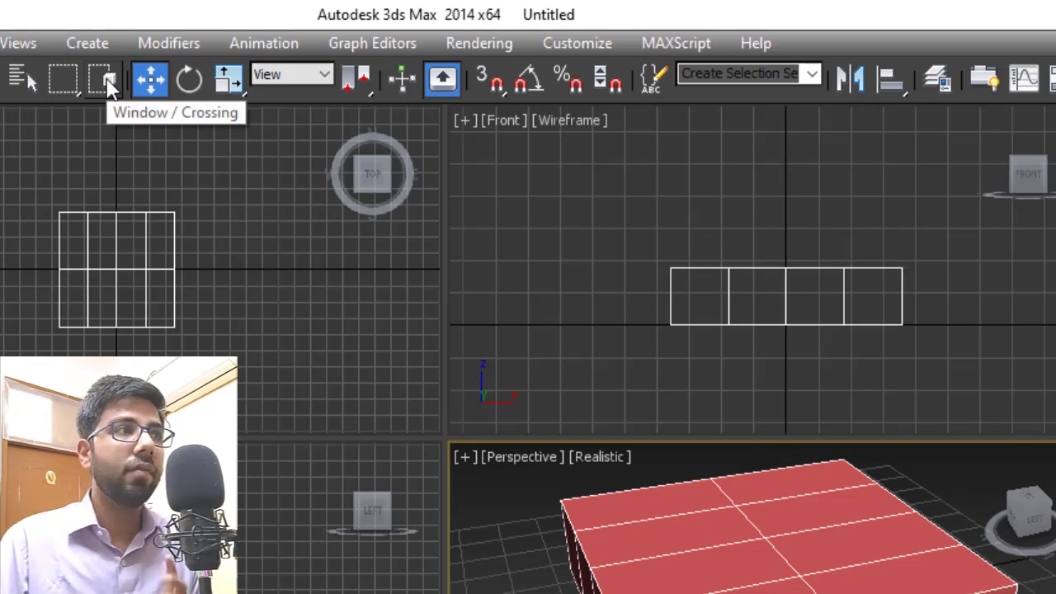
# Turn on window selection mode and select all the box's top polygons by region in the Front viewport
pyautogui.click(105, 79)
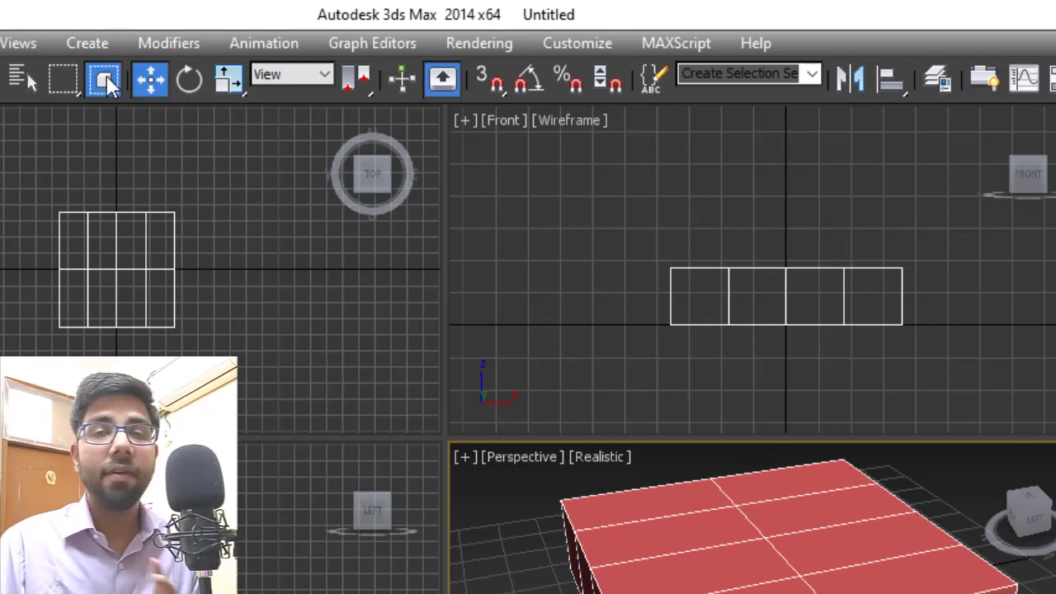
pyautogui.click(106, 80)
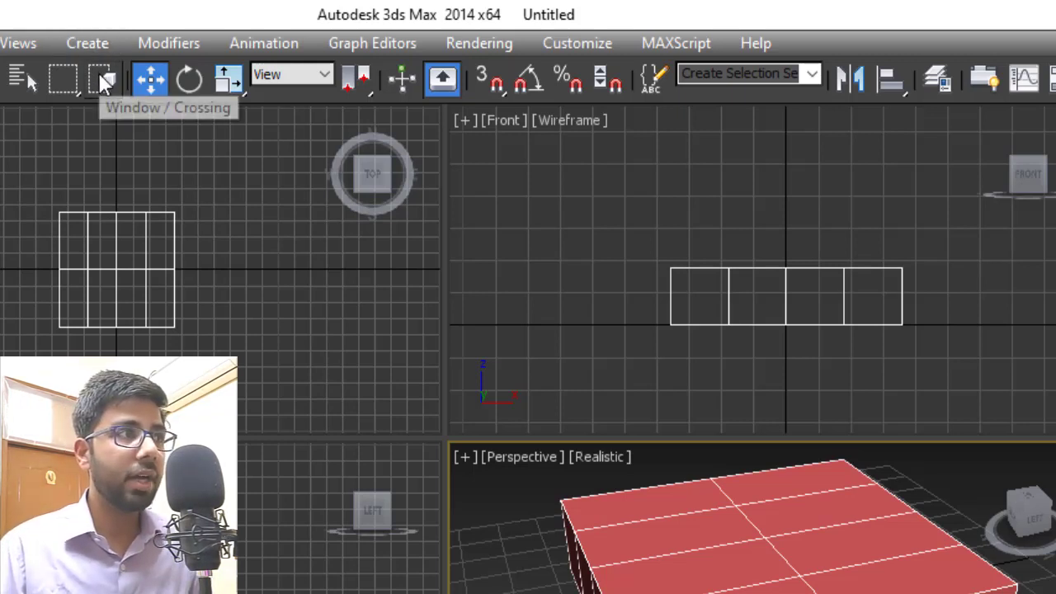
pyautogui.click(103, 79)
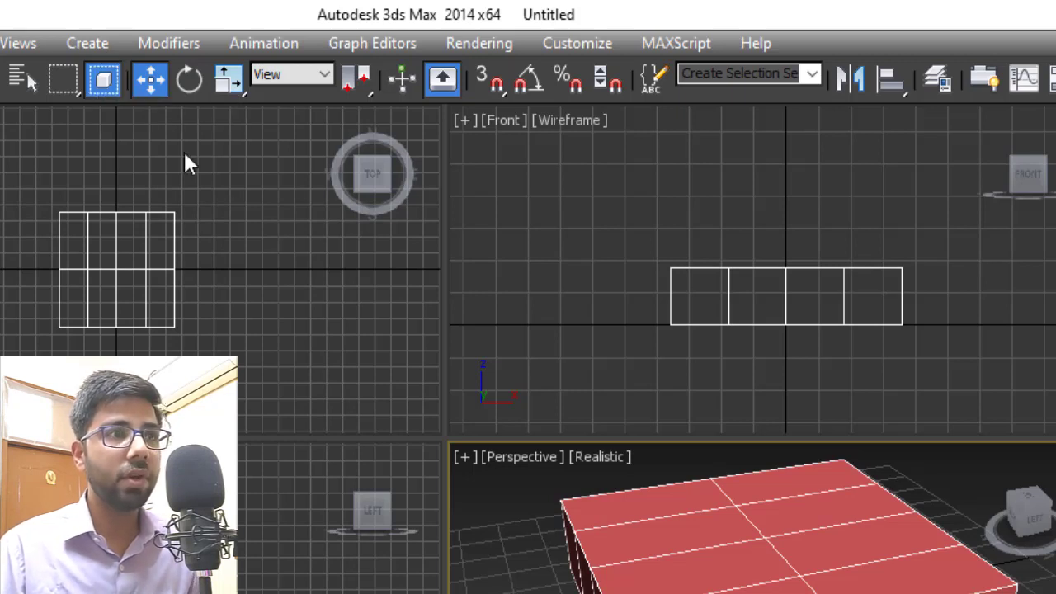
pyautogui.moveTo(619, 215); pyautogui.dragTo(950, 290)
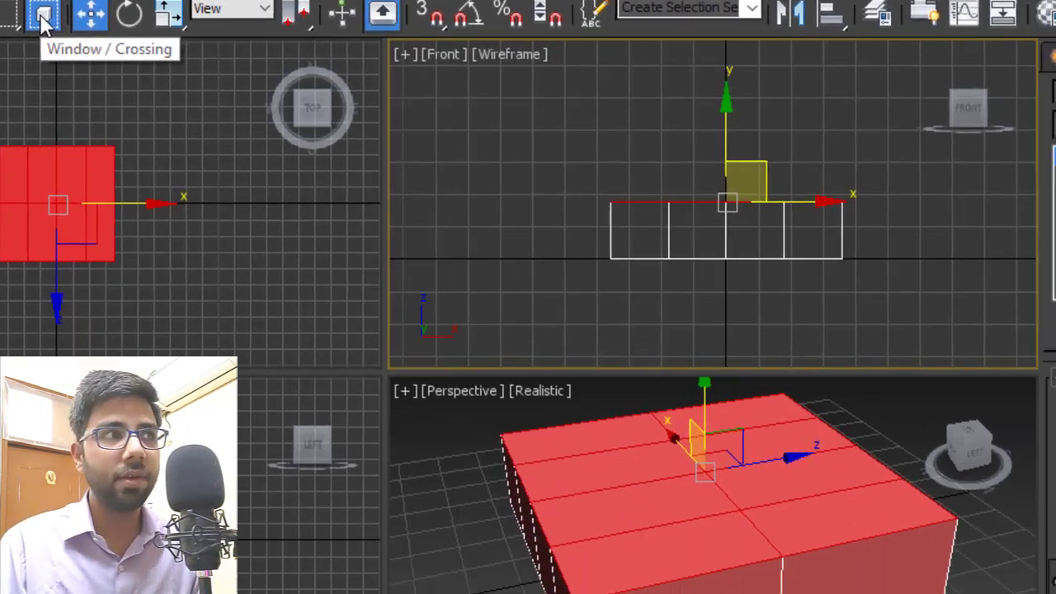
# Inset the selected top polygons as a group by 1 inch
pyautogui.rightClick(789, 520)
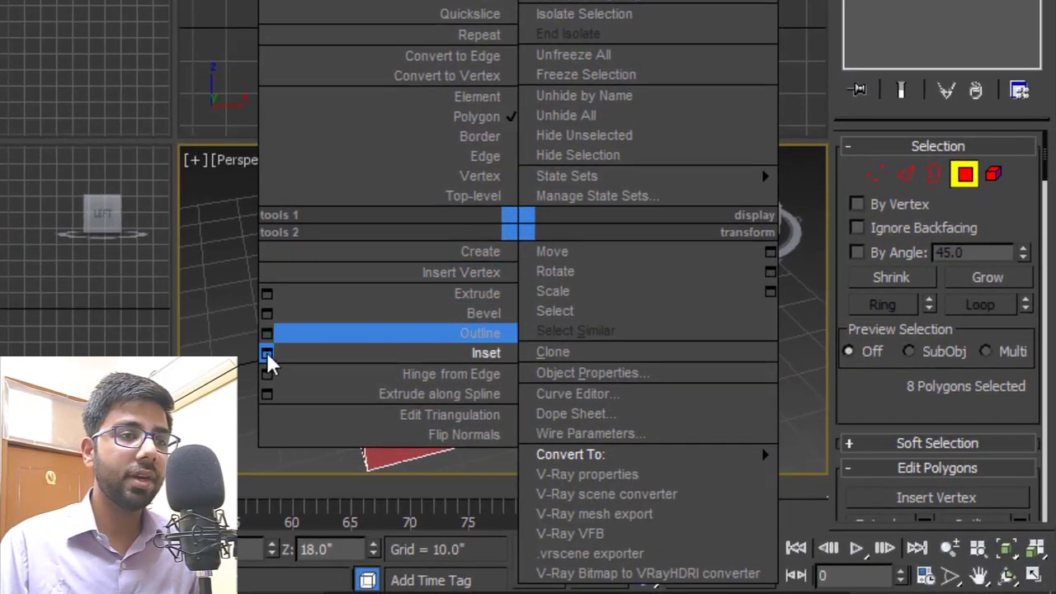
pyautogui.click(267, 352)
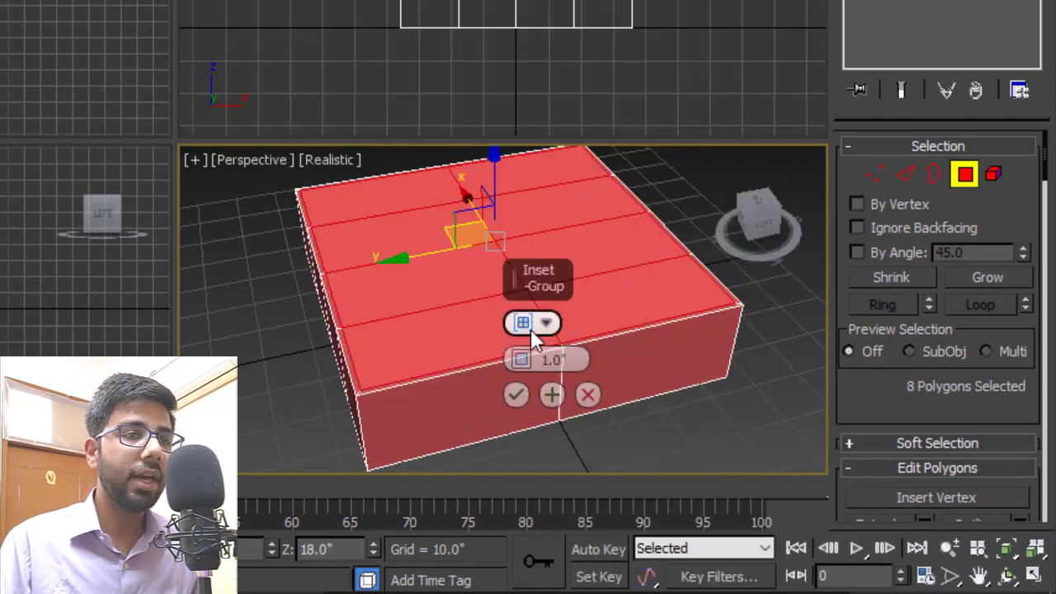
pyautogui.click(518, 396)
# Extrude the inset top polygons by -16 inches to hollow out the box
pyautogui.rightClick(611, 236)
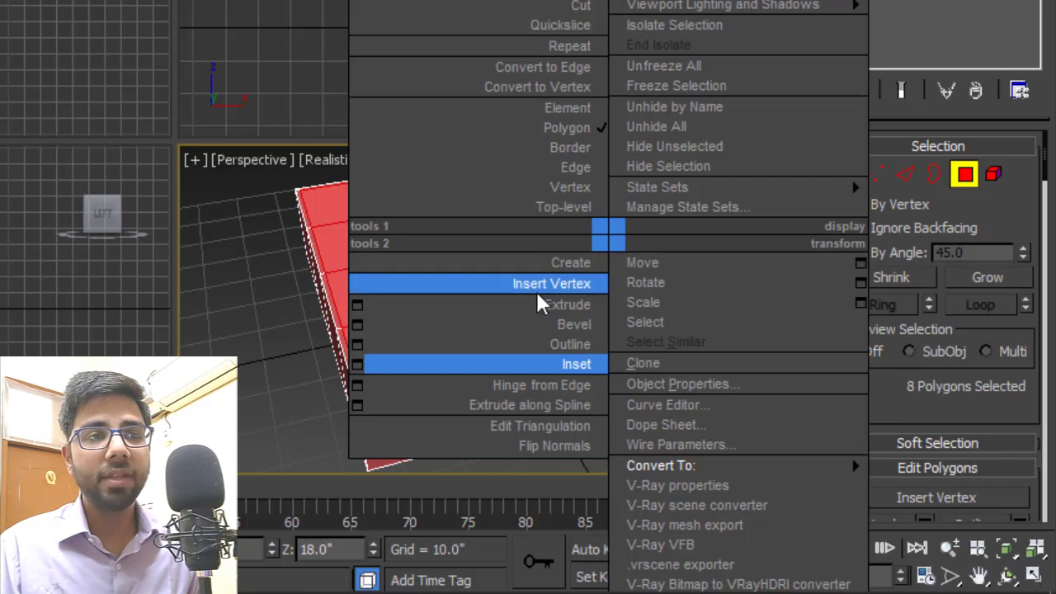
pyautogui.click(358, 306)
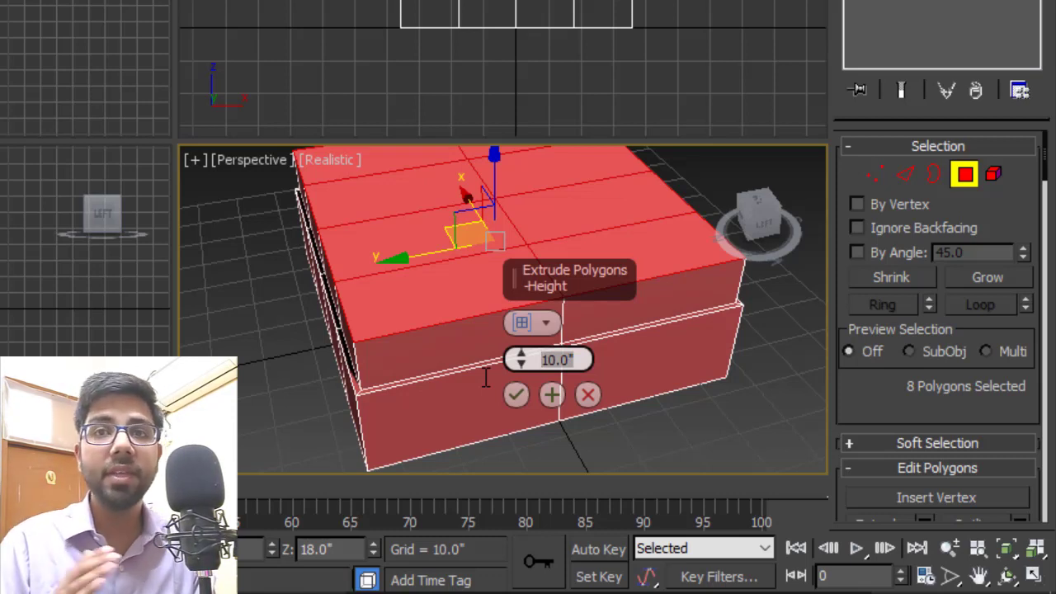
pyautogui.write('-16')
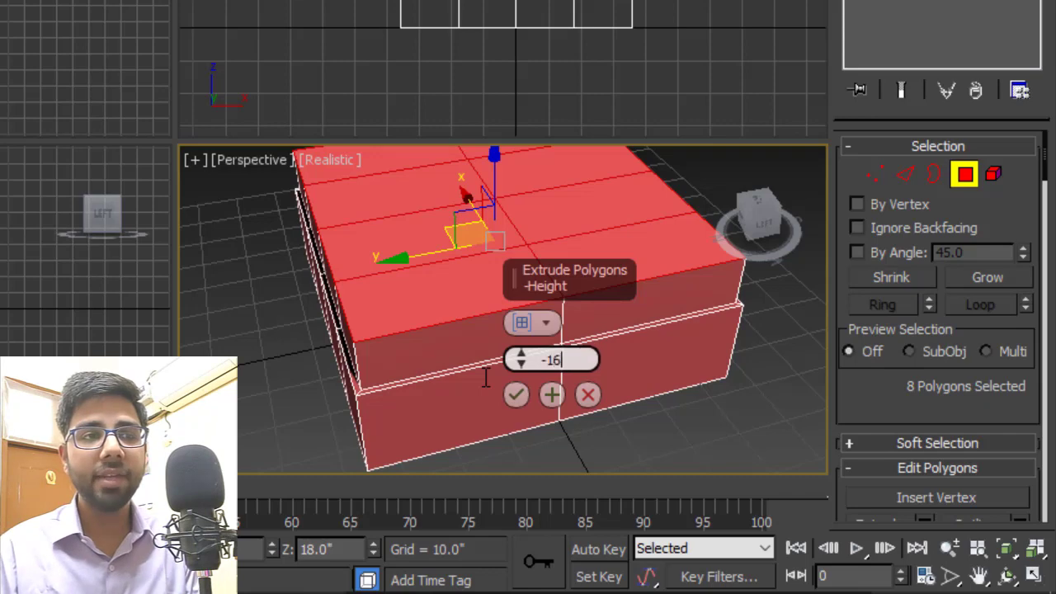
pyautogui.press('Return')
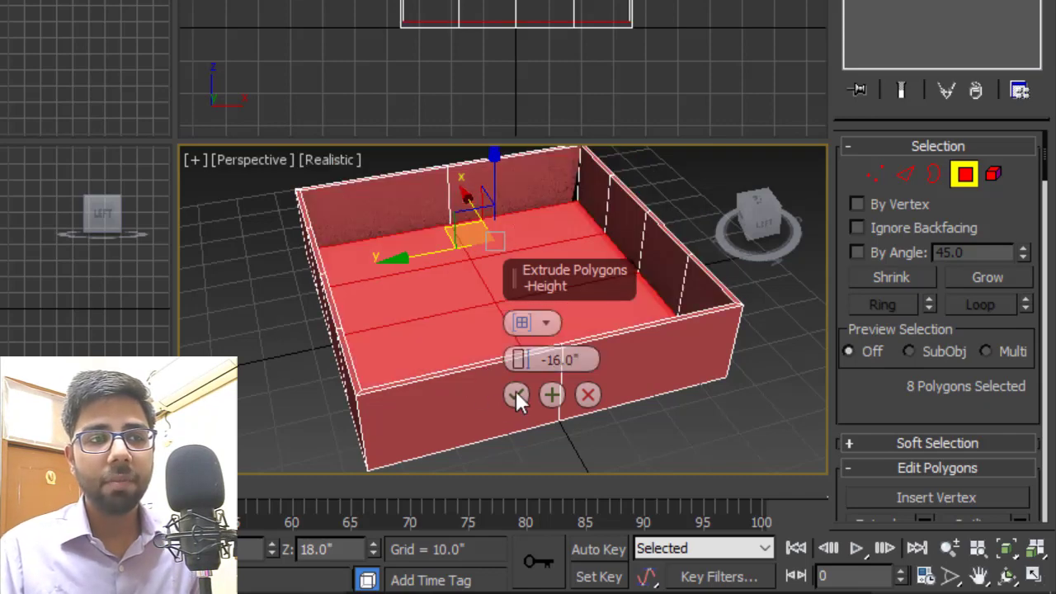
pyautogui.click(516, 395)
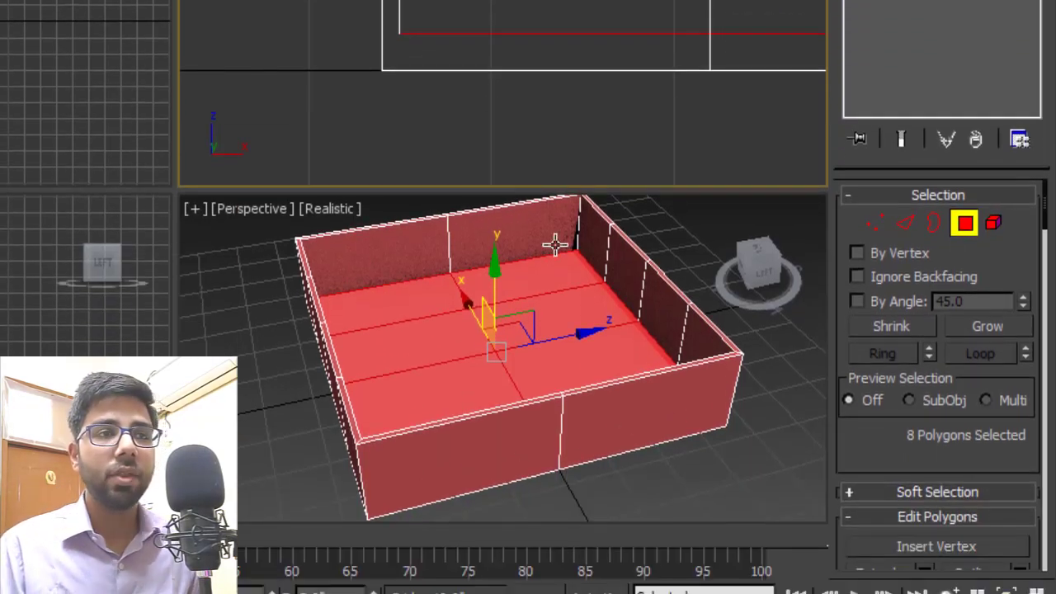
# Switch to edge level and select all ten dividing edges across the box's inner floor
pyautogui.keyDown('alt'); pyautogui.moveTo(557, 411); pyautogui.dragTo(569, 464, button='middle'); pyautogui.keyUp('alt')
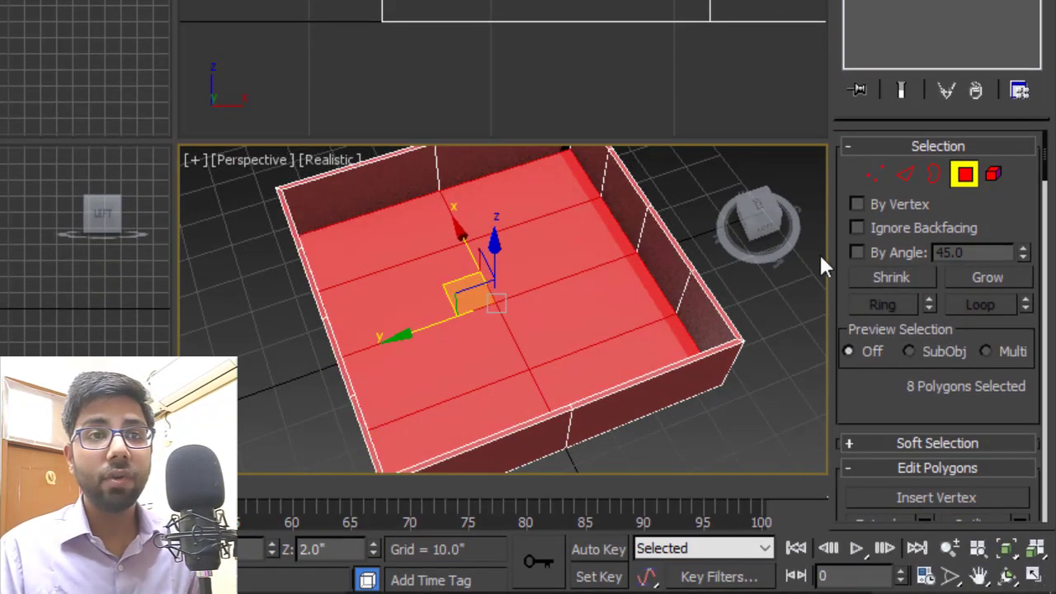
pyautogui.click(905, 174)
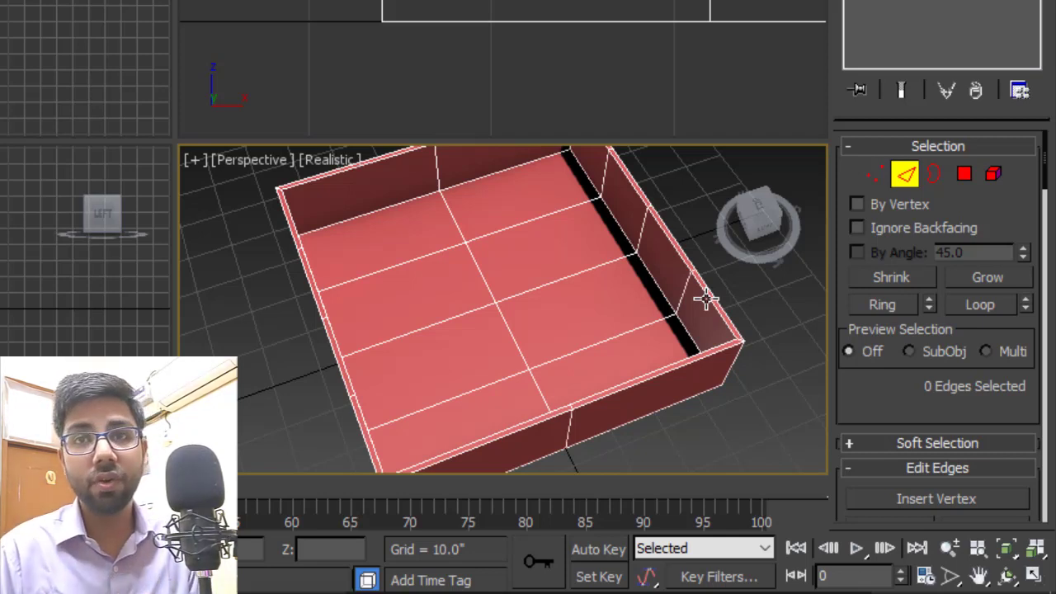
pyautogui.click(555, 213)
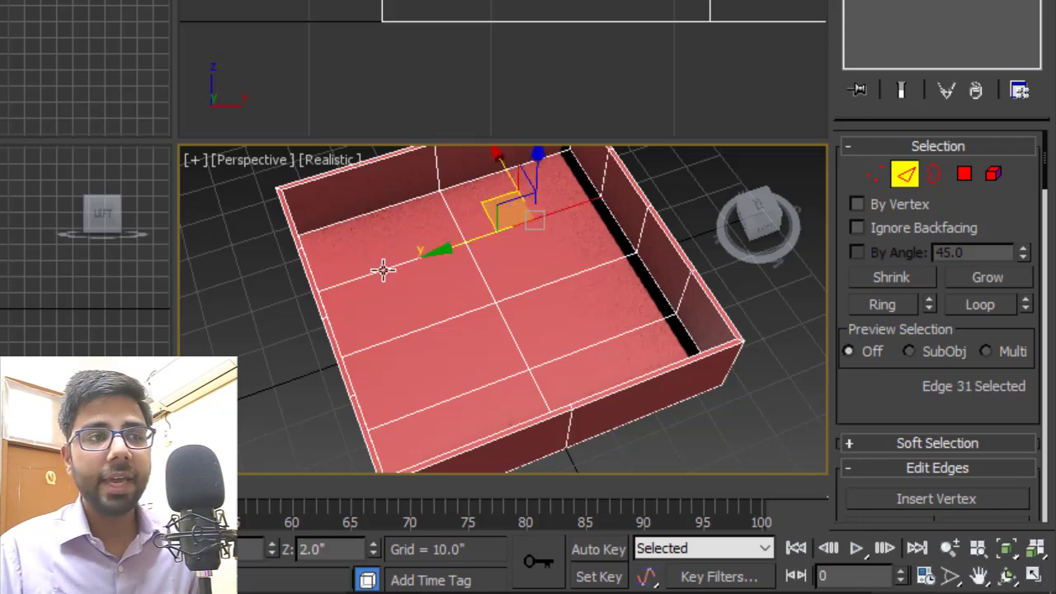
pyautogui.keyDown('ctrl'); pyautogui.click(383, 270); pyautogui.keyUp('ctrl')
pyautogui.scroll(5, 450, 222)
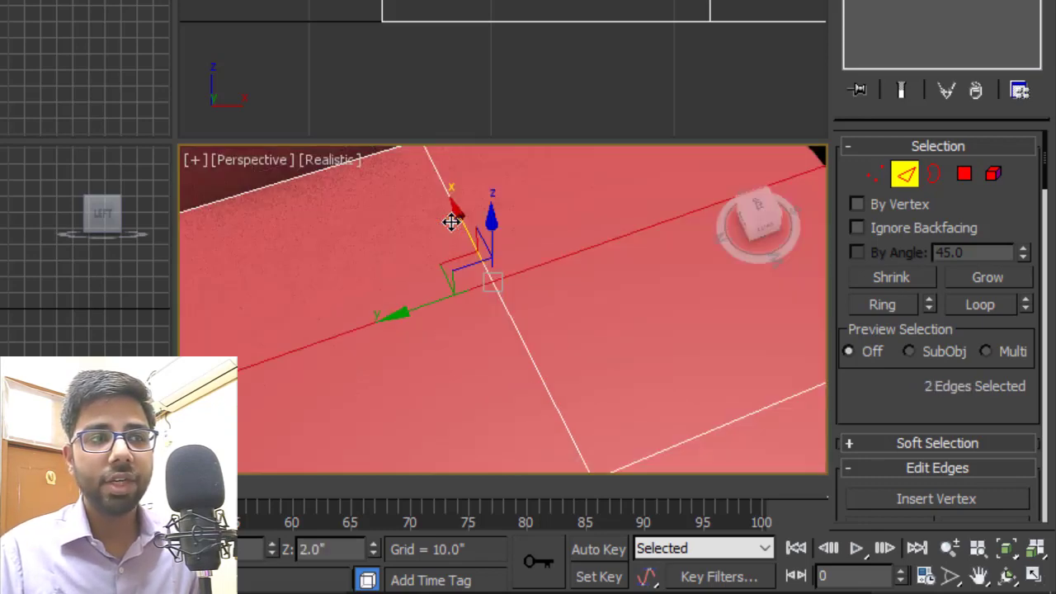
pyautogui.keyDown('ctrl'); pyautogui.click(467, 219); pyautogui.keyUp('ctrl')
pyautogui.scroll(-2, 470, 190)
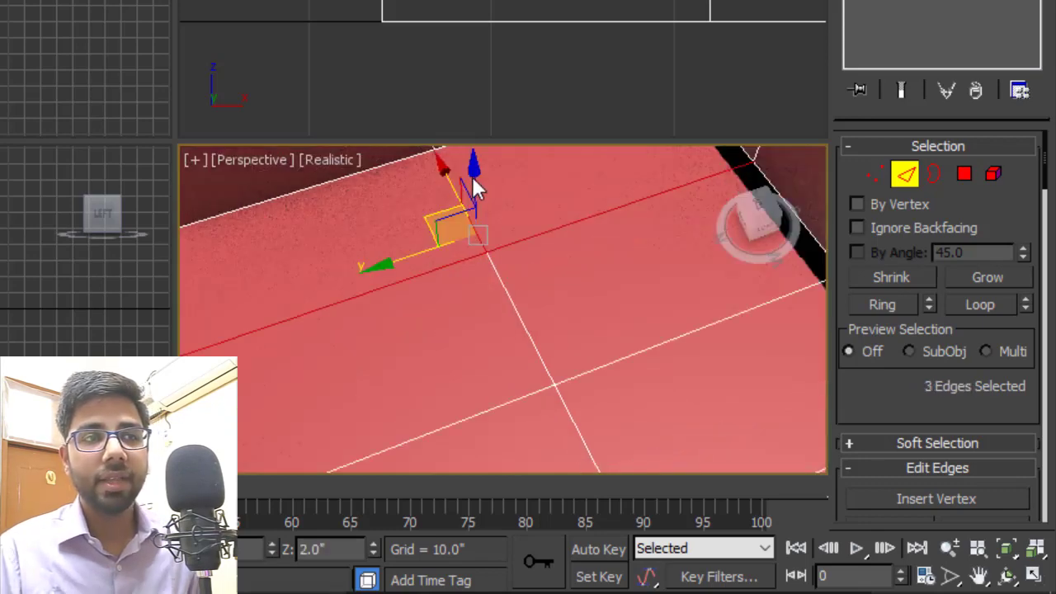
pyautogui.keyDown('ctrl'); pyautogui.click(521, 318); pyautogui.keyUp('ctrl')
pyautogui.keyDown('ctrl'); pyautogui.click(523, 396); pyautogui.keyUp('ctrl')
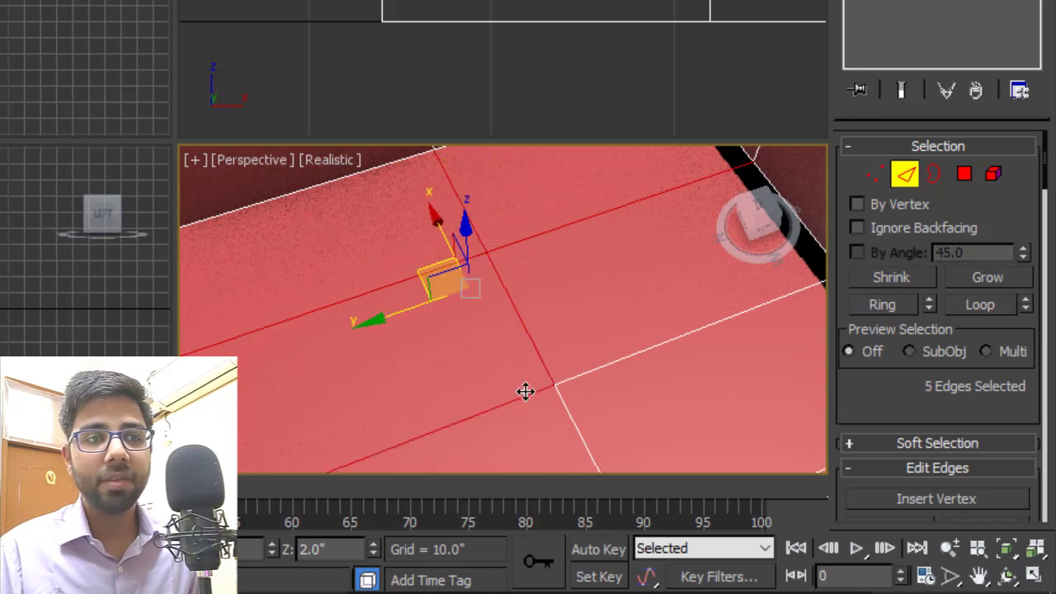
pyautogui.keyDown('ctrl'); pyautogui.click(620, 359); pyautogui.keyUp('ctrl')
pyautogui.keyDown('ctrl'); pyautogui.click(577, 434); pyautogui.keyUp('ctrl')
pyautogui.scroll(-4, 537, 303)
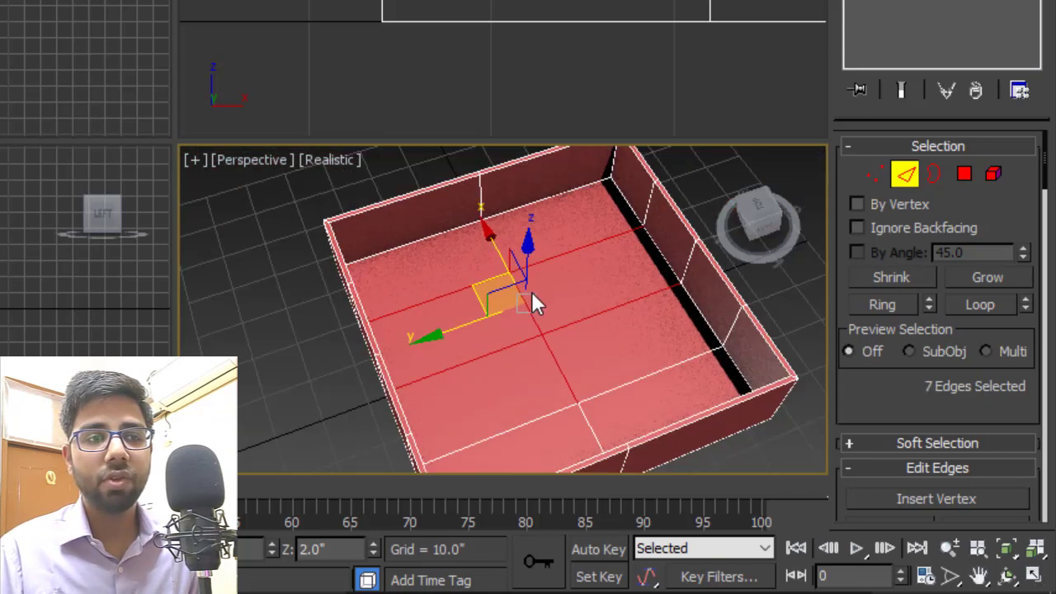
pyautogui.scroll(4, 559, 380)
pyautogui.keyDown('ctrl'); pyautogui.click(552, 338); pyautogui.keyUp('ctrl')
pyautogui.keyDown('ctrl'); pyautogui.click(595, 363); pyautogui.keyUp('ctrl')
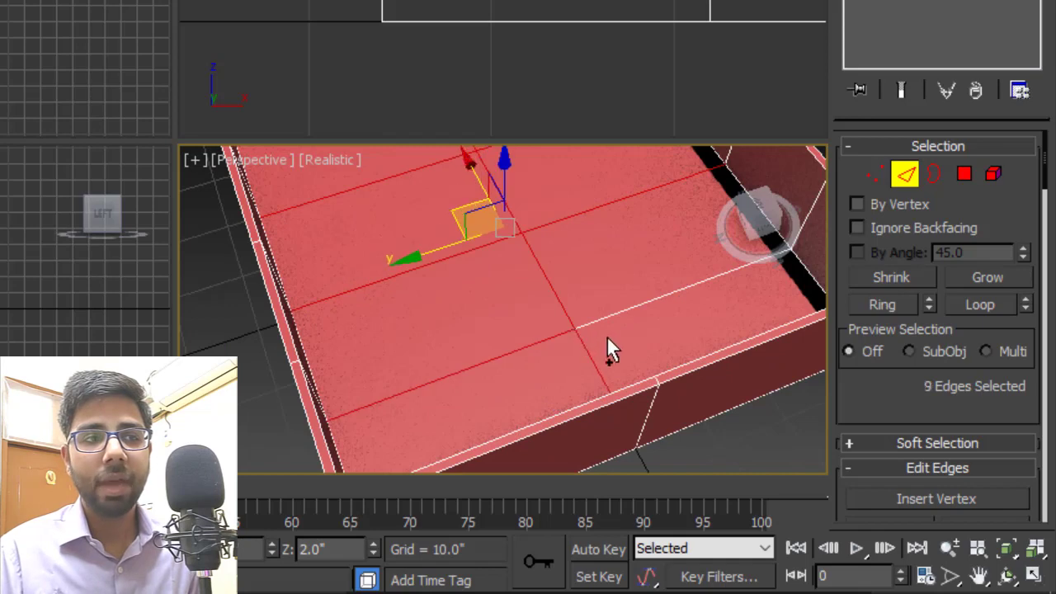
pyautogui.keyDown('ctrl'); pyautogui.click(620, 316); pyautogui.keyUp('ctrl')
# Chamfer the selected floor edges by 0.5 inch with one segment
pyautogui.rightClick(674, 275)
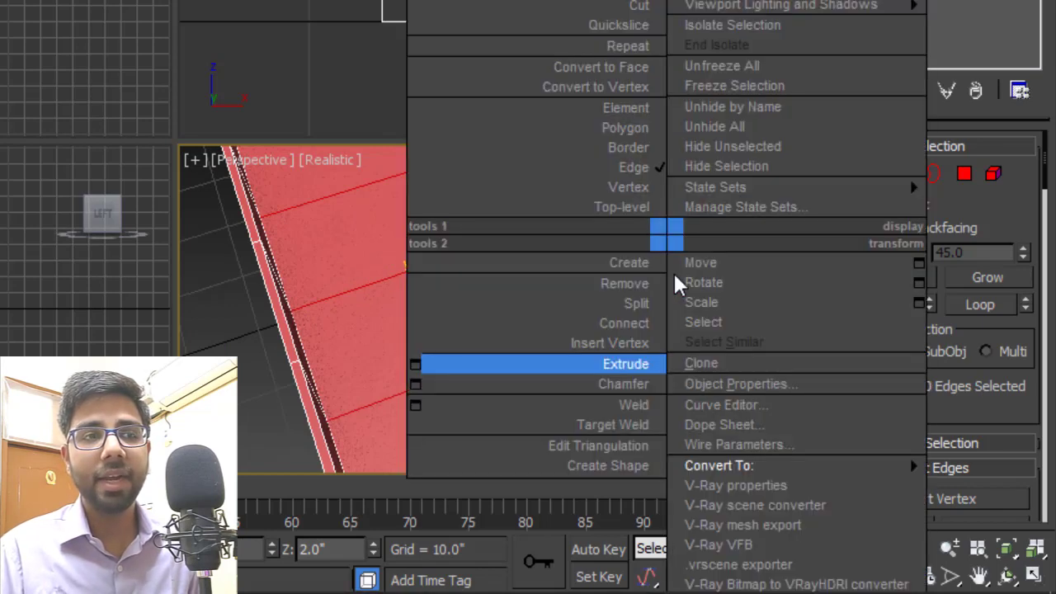
pyautogui.click(415, 385)
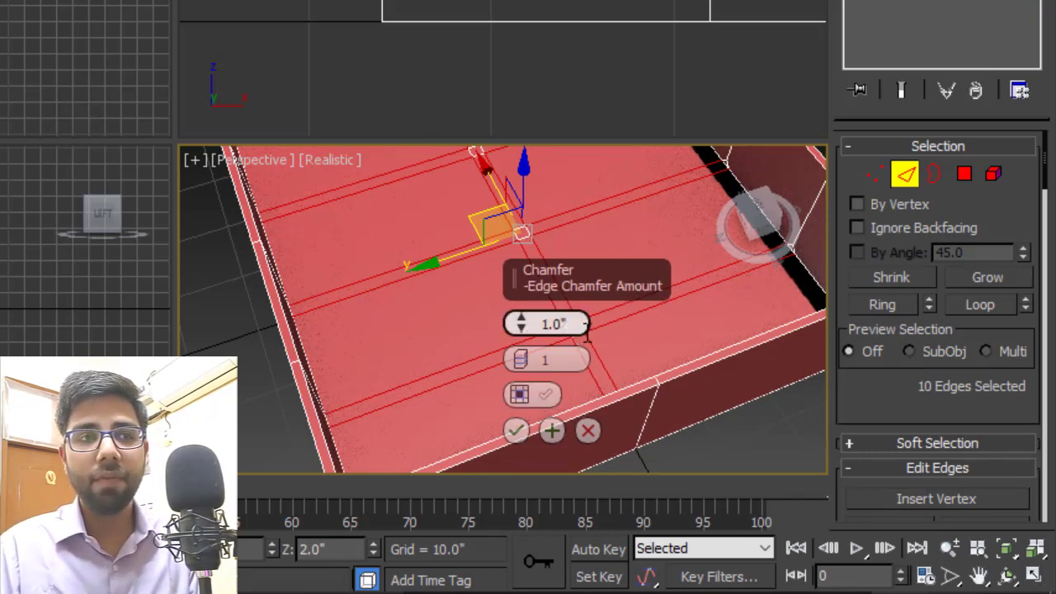
pyautogui.click(521, 323)
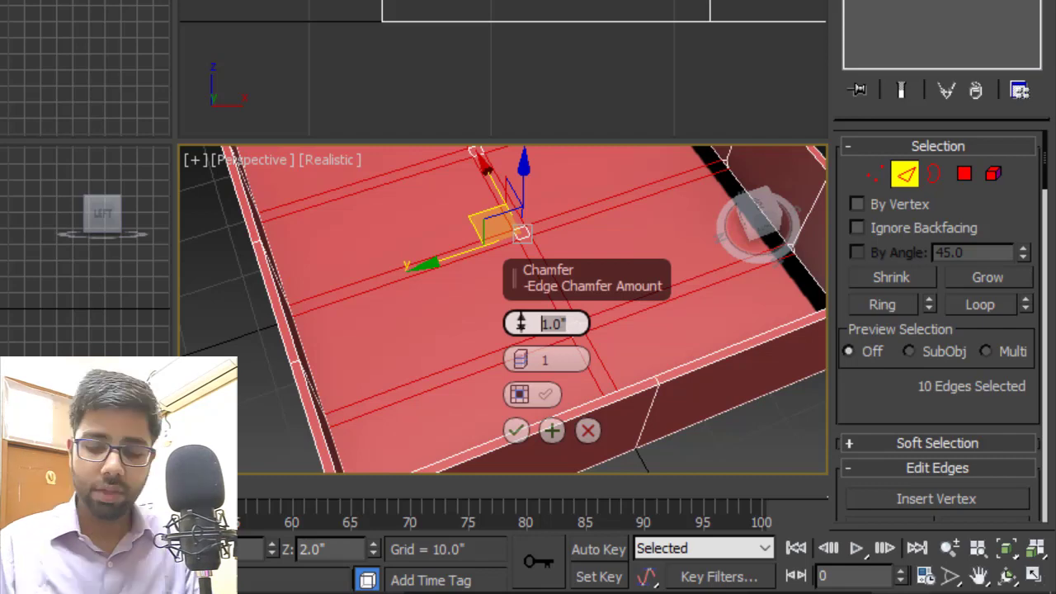
pyautogui.write('0.5')
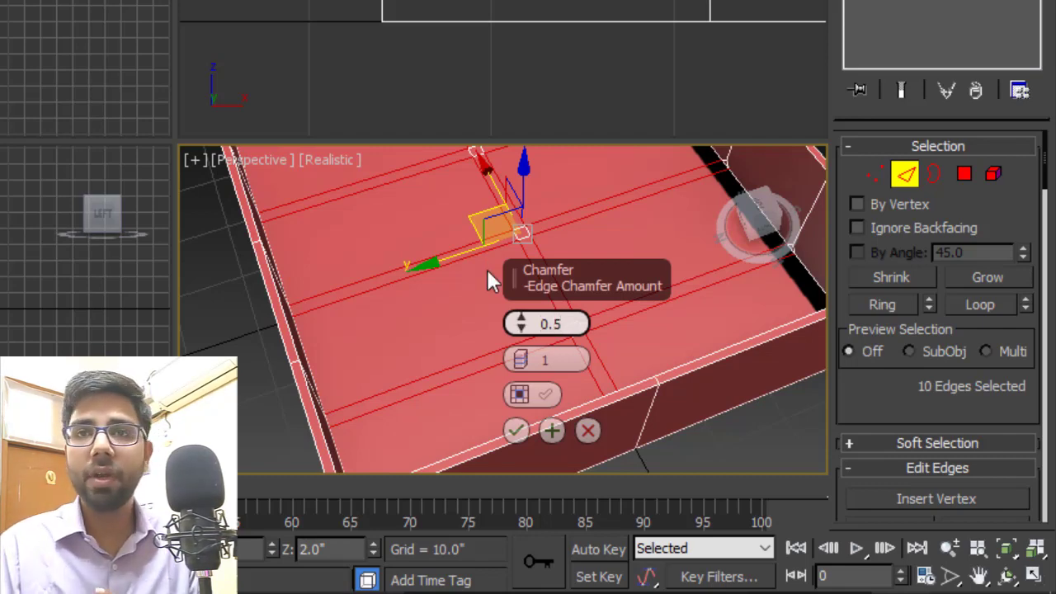
pyautogui.press('Return')
pyautogui.click(516, 431)
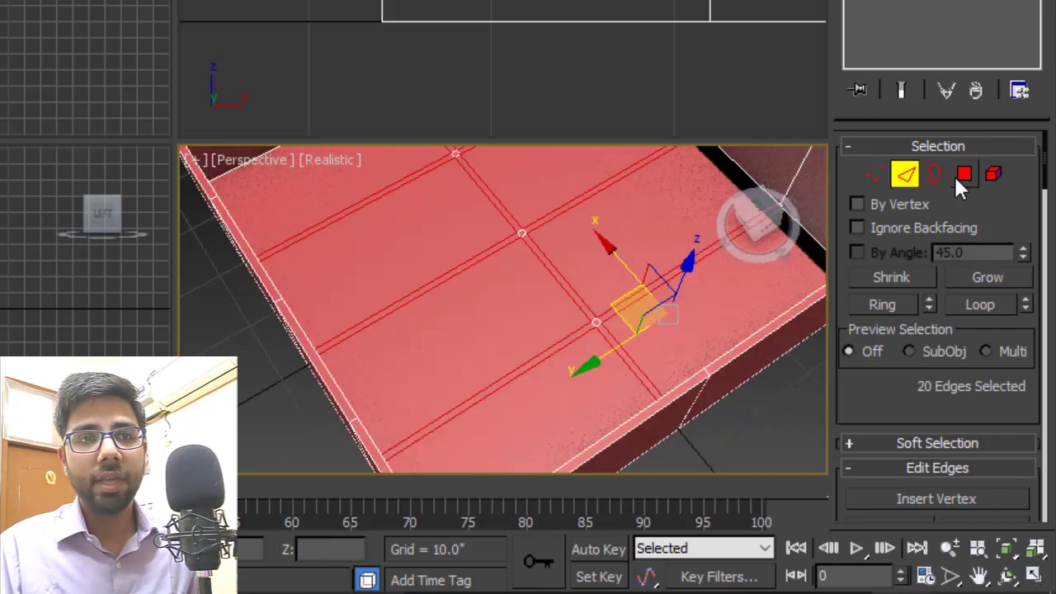
# Switch to polygon level and select all the narrow chamfer strips on the inner floor, including the small polygons at their crossings
pyautogui.click(965, 172)
pyautogui.scroll(3, 632, 363)
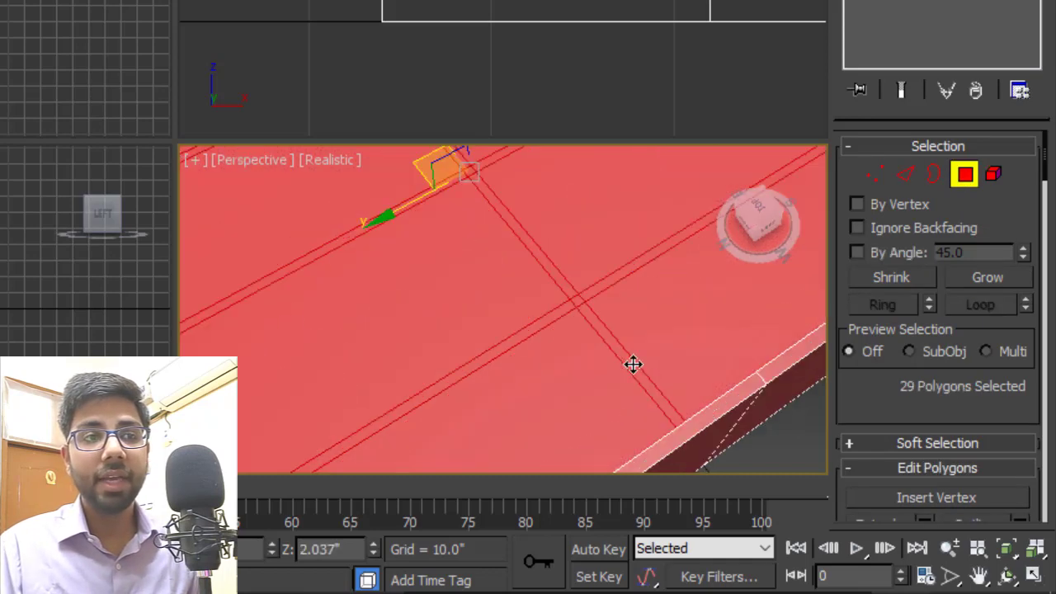
pyautogui.click(590, 359)
pyautogui.scroll(3, 590, 359)
pyautogui.click(586, 281)
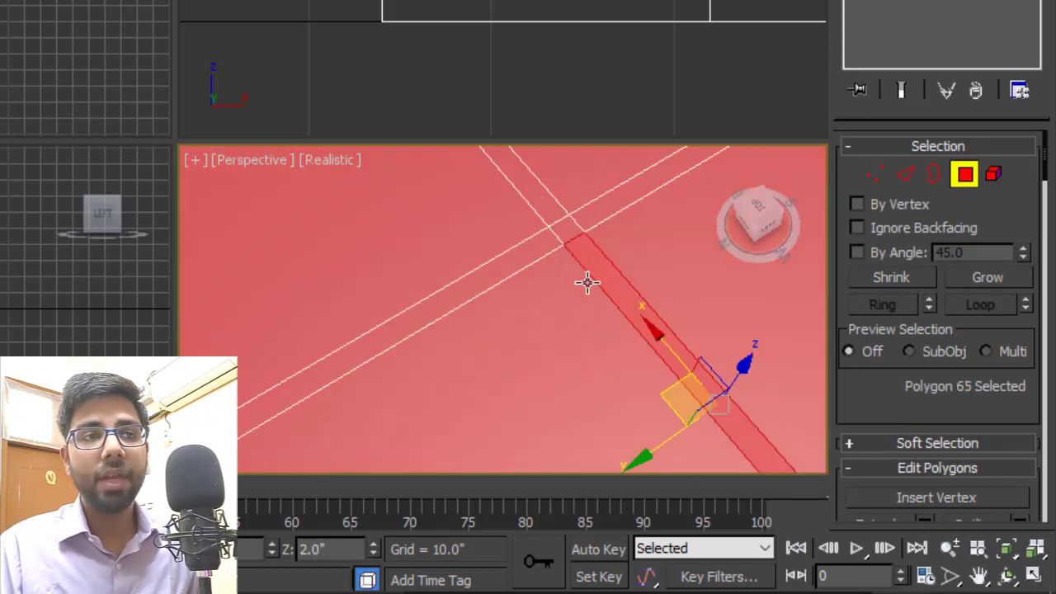
pyautogui.keyDown('ctrl'); pyautogui.click(537, 254); pyautogui.keyUp('ctrl')
pyautogui.keyDown('ctrl'); pyautogui.click(565, 226); pyautogui.keyUp('ctrl')
pyautogui.keyDown('ctrl'); pyautogui.click(598, 213); pyautogui.keyUp('ctrl')
pyautogui.keyDown('ctrl'); pyautogui.click(538, 196); pyautogui.keyUp('ctrl')
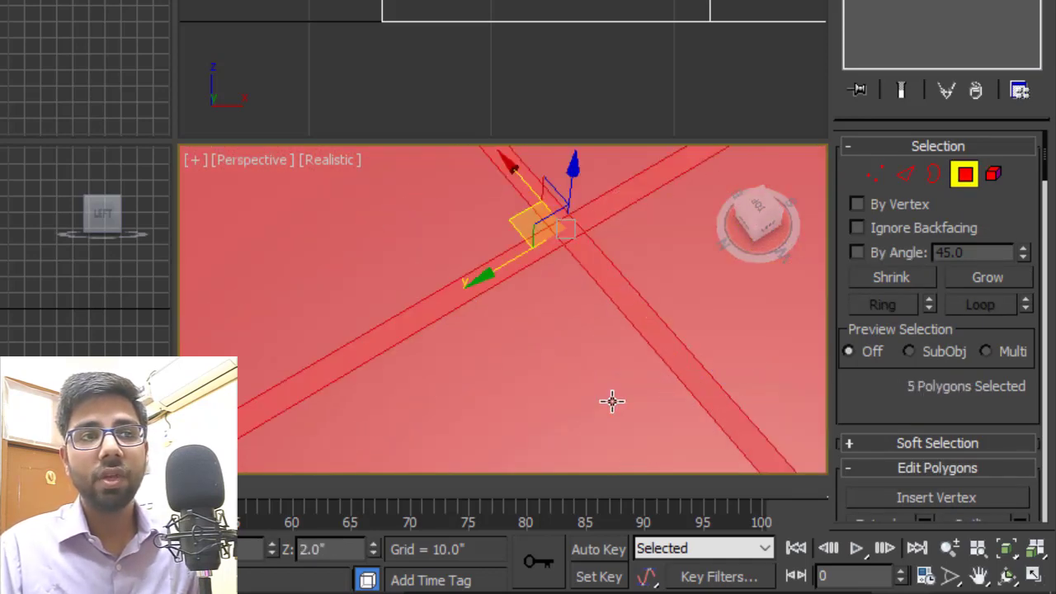
pyautogui.scroll(-4, 612, 401)
pyautogui.scroll(4, 571, 332)
pyautogui.keyDown('ctrl'); pyautogui.click(482, 266); pyautogui.keyUp('ctrl')
pyautogui.keyDown('ctrl'); pyautogui.click(517, 245); pyautogui.keyUp('ctrl')
pyautogui.keyDown('ctrl'); pyautogui.click(543, 235); pyautogui.keyUp('ctrl')
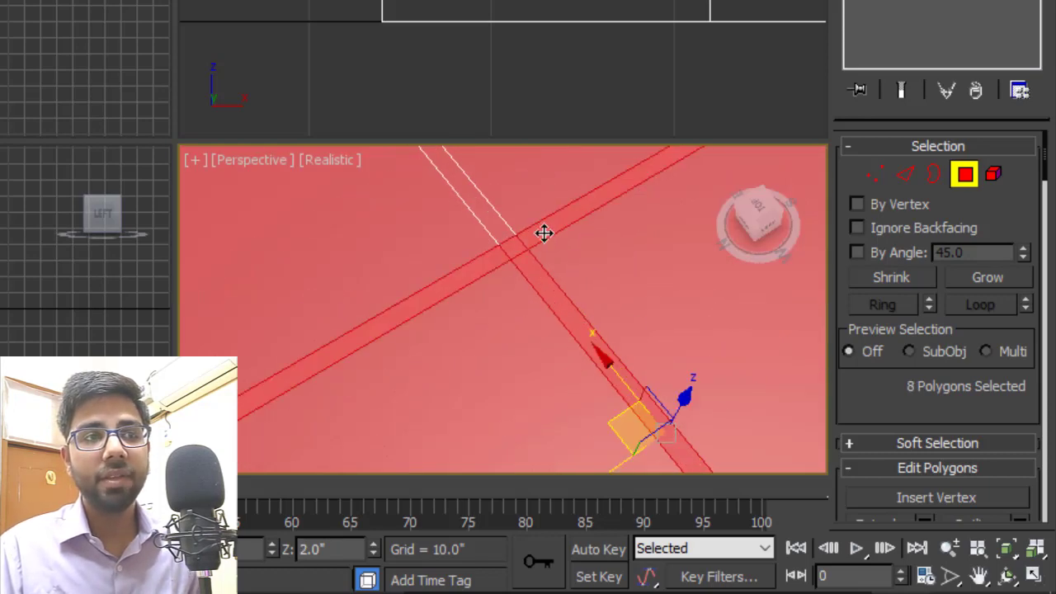
pyautogui.keyDown('ctrl'); pyautogui.click(493, 224); pyautogui.keyUp('ctrl')
pyautogui.scroll(-4, 528, 304)
pyautogui.scroll(4, 578, 313)
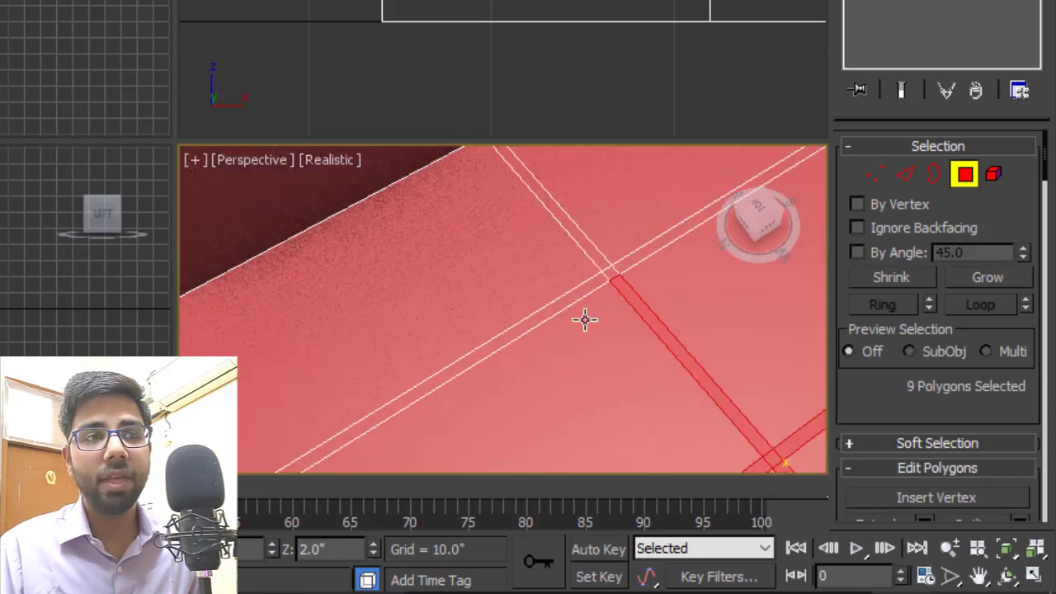
pyautogui.keyDown('ctrl'); pyautogui.click(605, 279); pyautogui.keyUp('ctrl')
pyautogui.scroll(1, 612, 269)
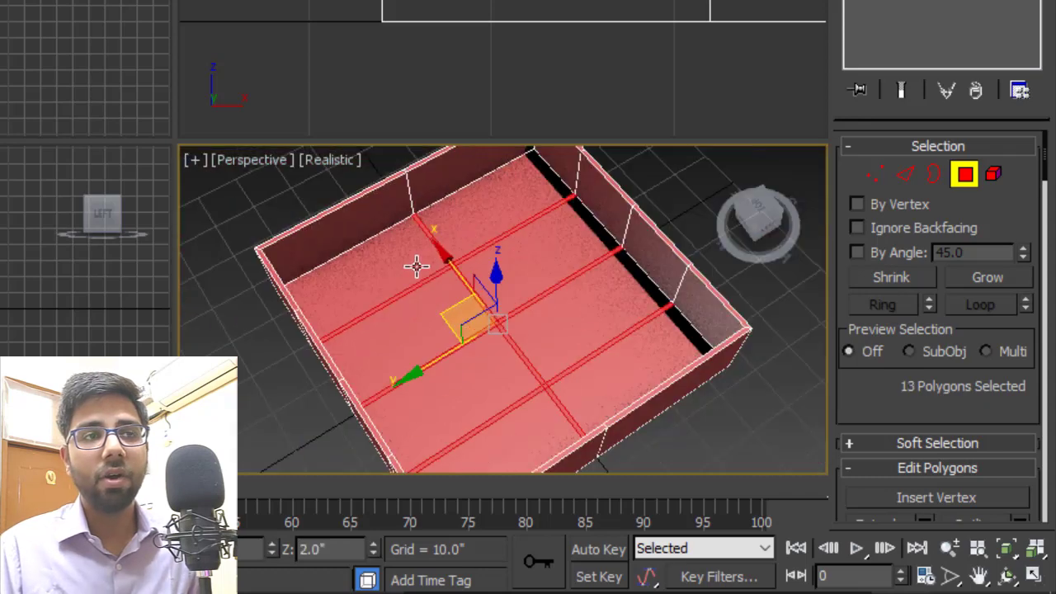
# Extrude the selected floor strips by 14 inches to raise the dividers inside the box
pyautogui.keyDown('alt'); pyautogui.moveTo(498, 316); pyautogui.dragTo(495, 270, button='middle'); pyautogui.keyUp('alt')
pyautogui.rightClick(573, 282)
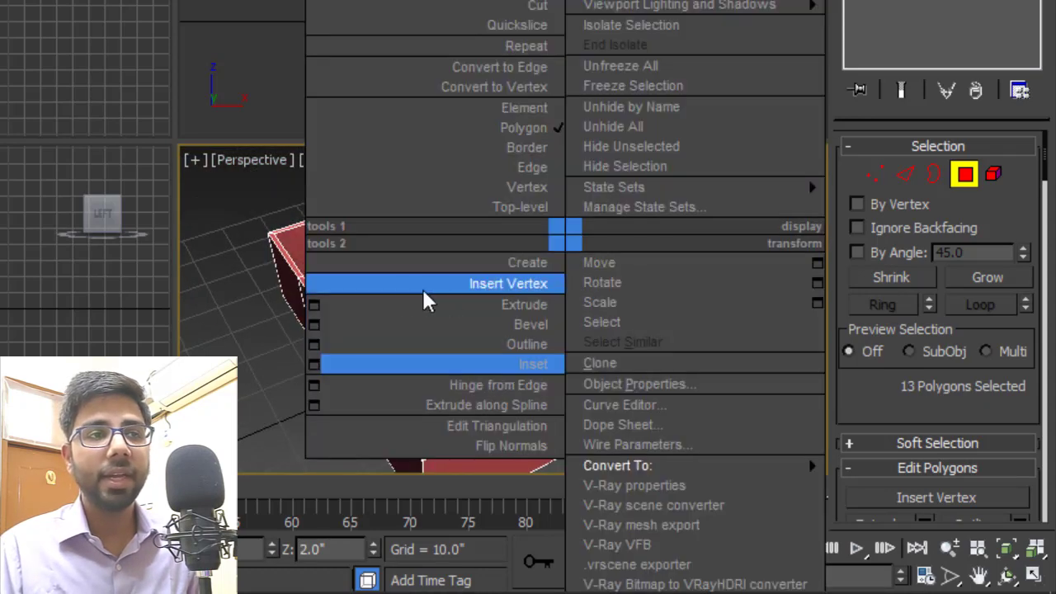
pyautogui.click(315, 304)
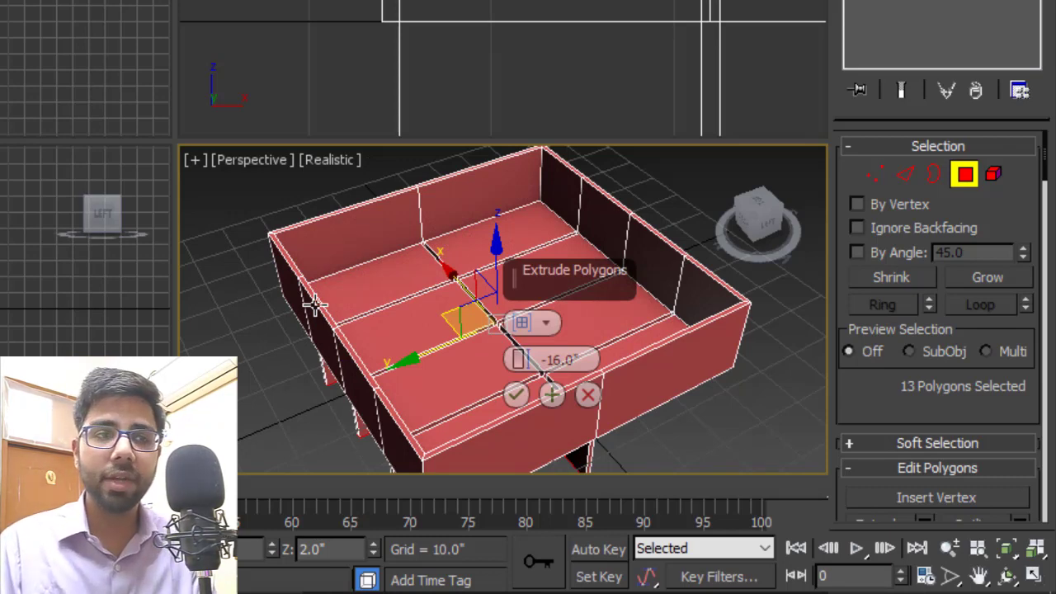
pyautogui.moveTo(582, 359); pyautogui.dragTo(500, 368)
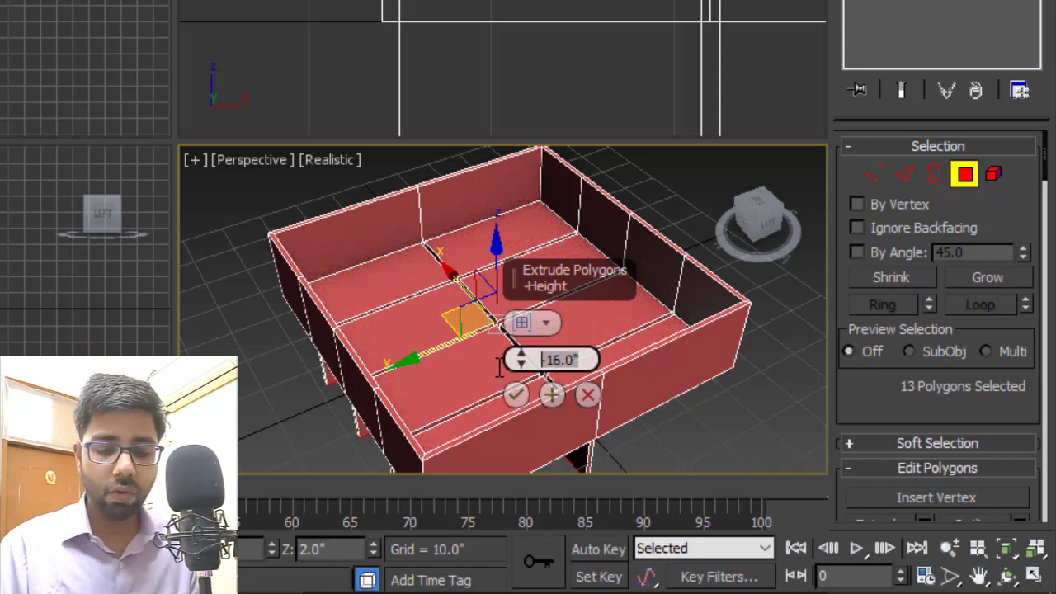
pyautogui.write('14')
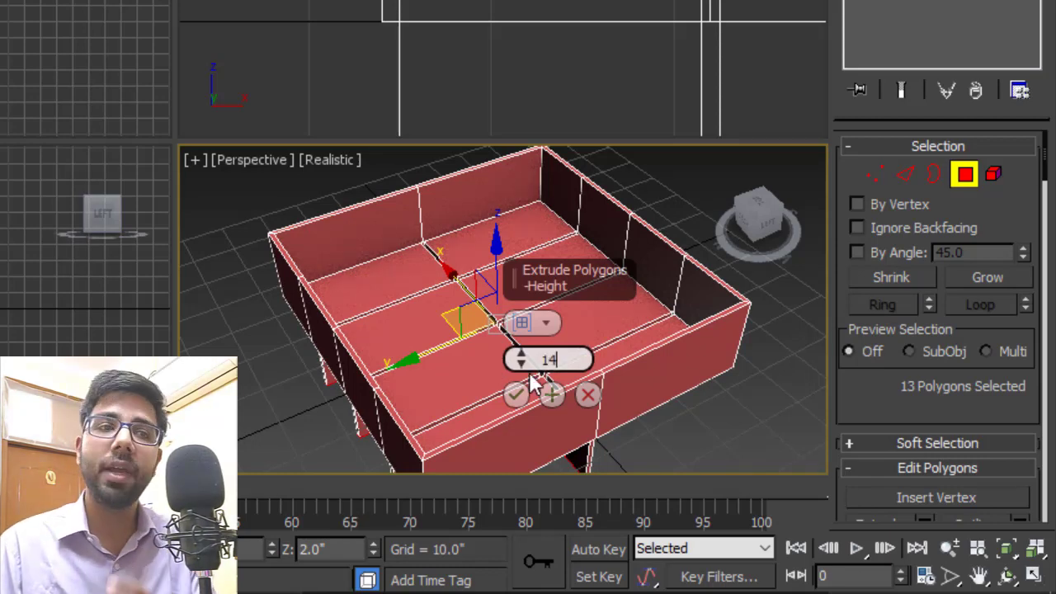
pyautogui.press('Return')
pyautogui.click(516, 395)
# Clear the divider selection and select all of the box's bottom polygons by region in the Front viewport
pyautogui.scroll(5, 680, 248)
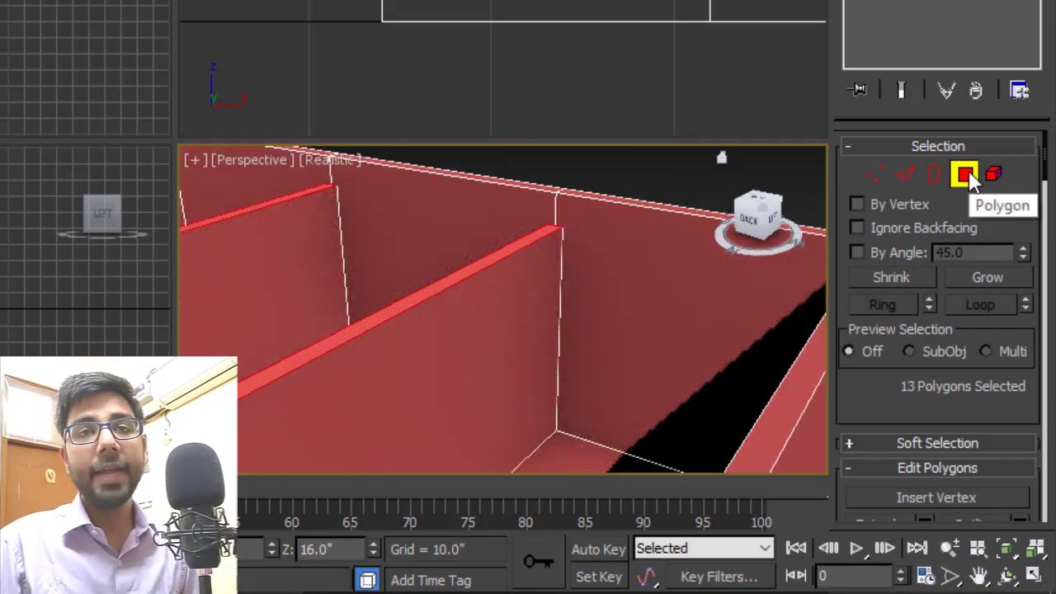
pyautogui.scroll(-3, 504, 213)
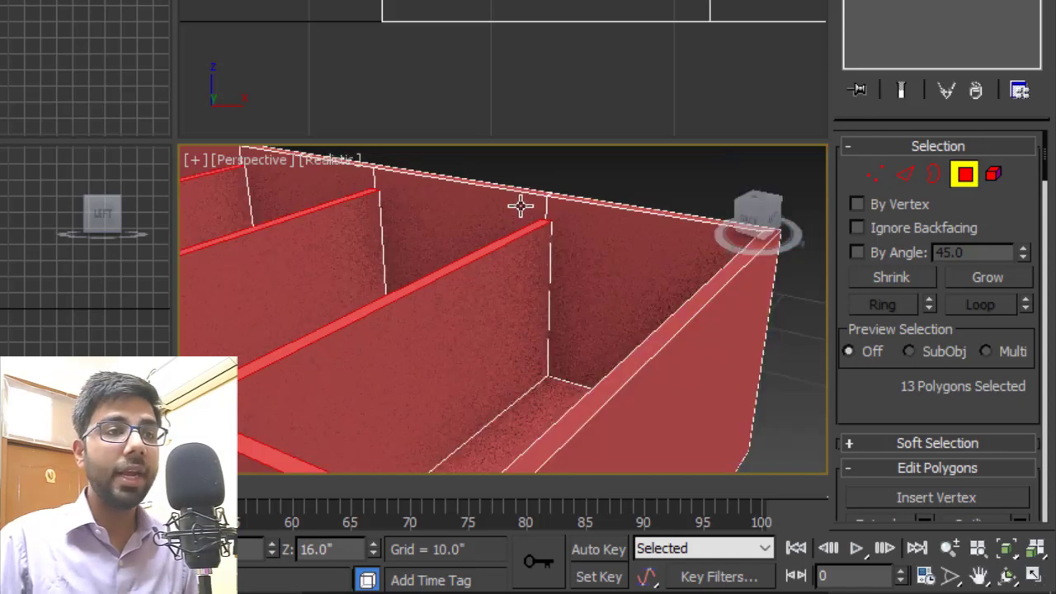
pyautogui.scroll(-3, 554, 228)
pyautogui.scroll(-2, 528, 244)
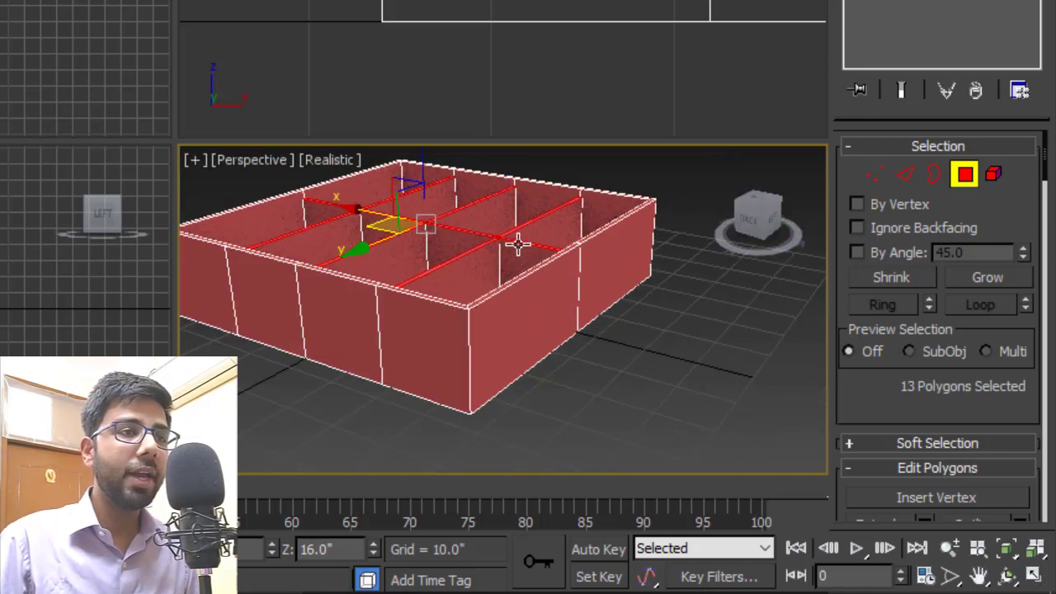
pyautogui.keyDown('alt'); pyautogui.moveTo(519, 243); pyautogui.dragTo(525, 163, button='middle'); pyautogui.keyUp('alt')
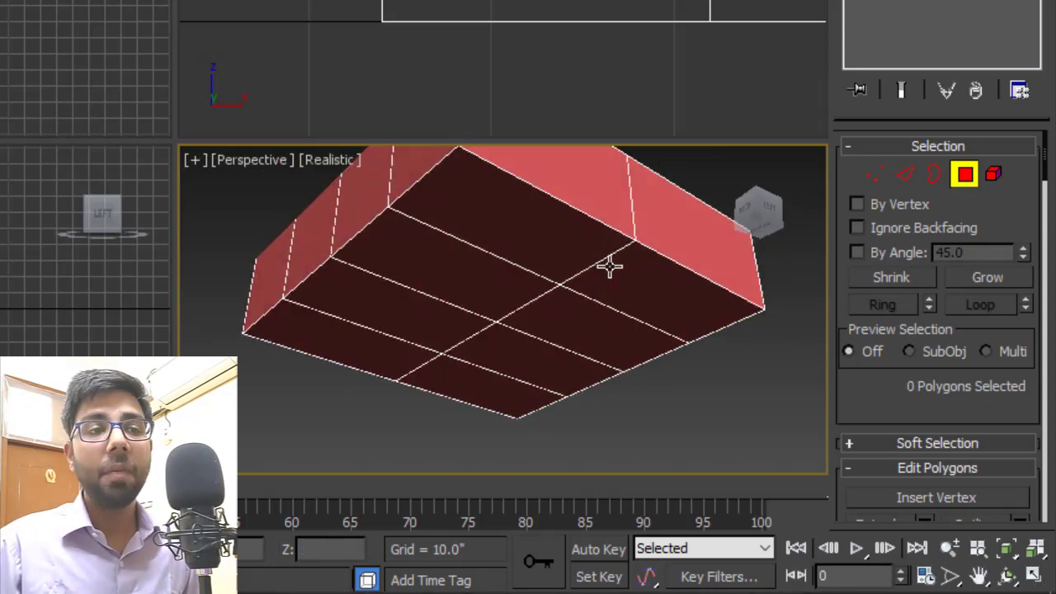
pyautogui.keyDown('alt'); pyautogui.moveTo(609, 267); pyautogui.dragTo(611, 262, button='middle'); pyautogui.keyUp('alt')
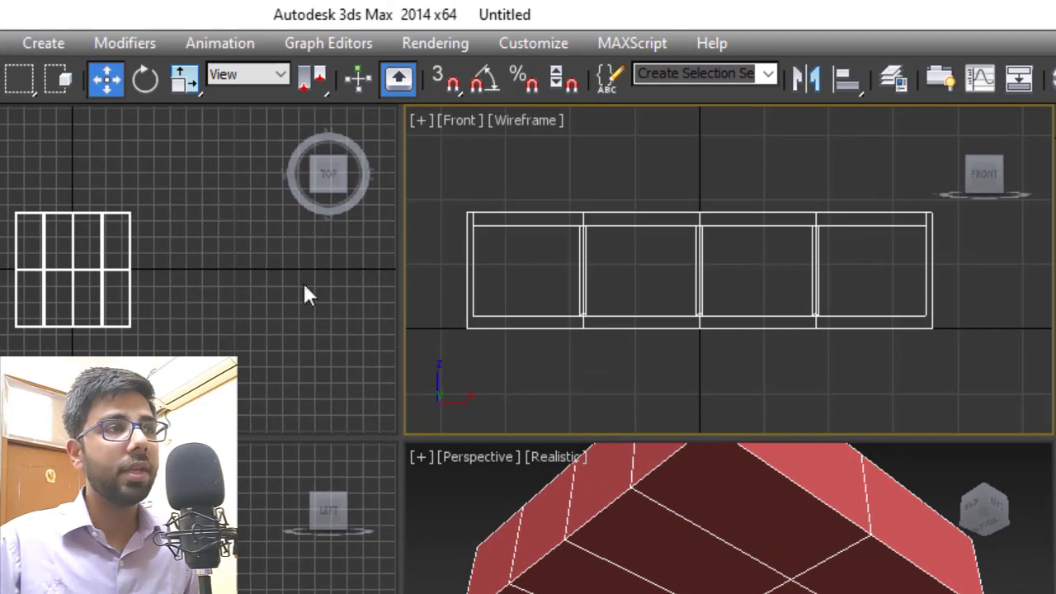
pyautogui.click(50, 83)
pyautogui.moveTo(446, 349); pyautogui.dragTo(958, 333)
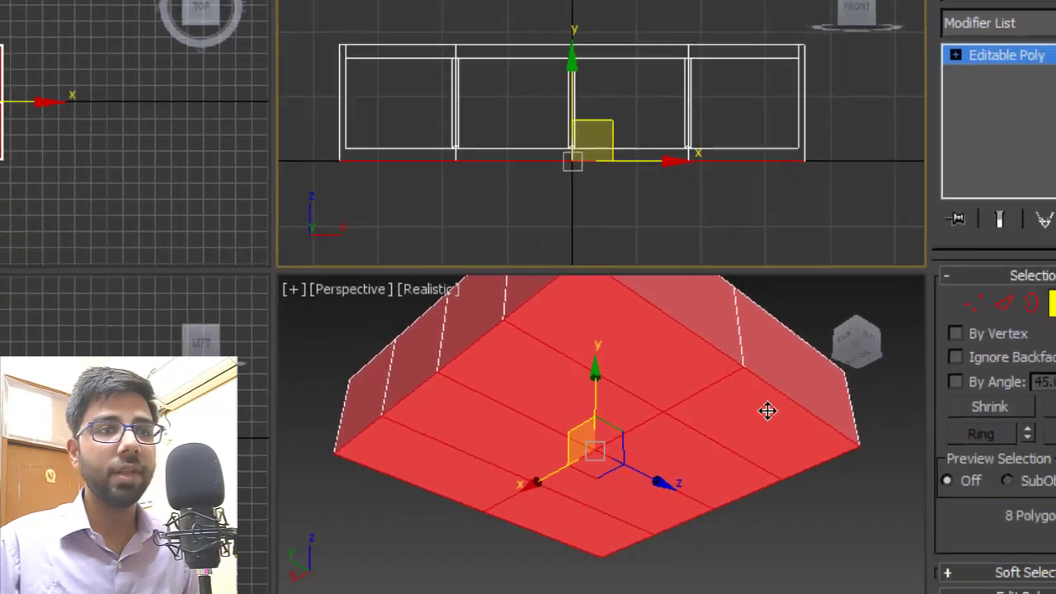
# Inset the selected bottom polygons as a group by 1 inch
pyautogui.rightClick(615, 314)
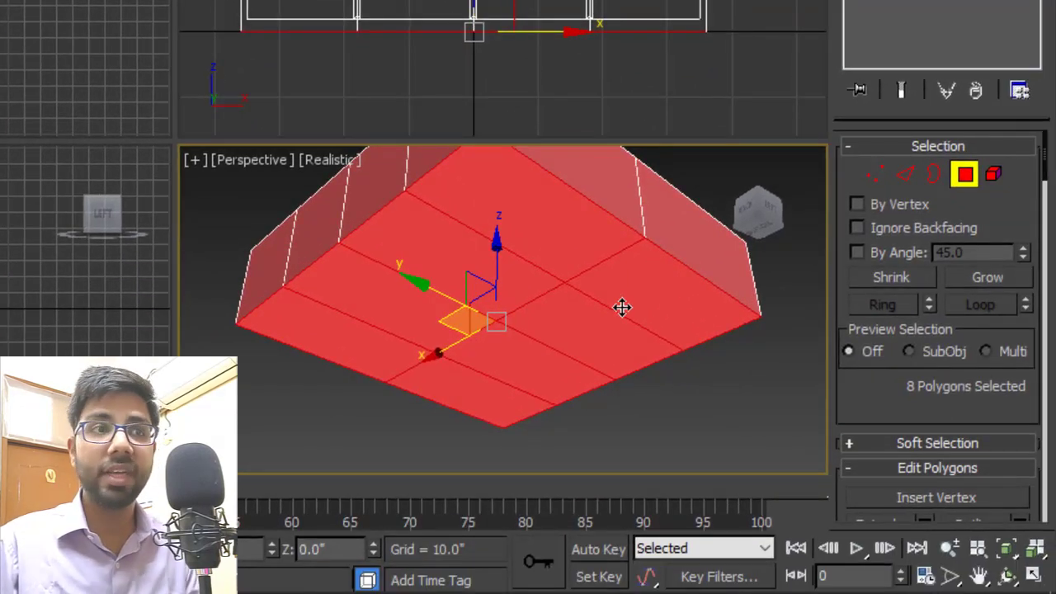
pyautogui.rightClick(622, 307)
pyautogui.click(366, 360)
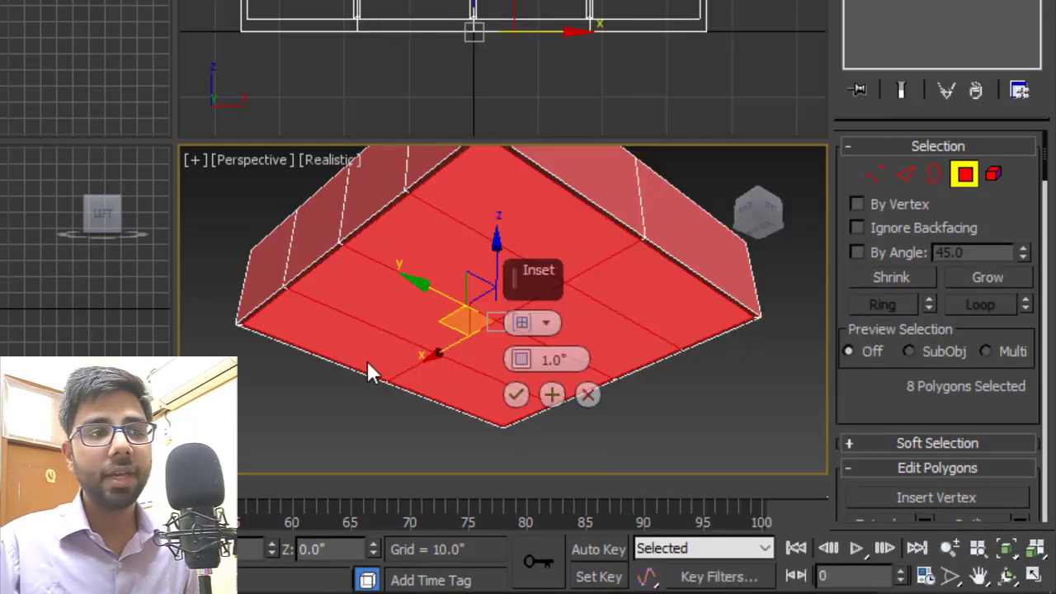
pyautogui.click(516, 396)
# Extrude the selected bottom polygons as a group by -1 inch to recess the box's underside
pyautogui.keyDown('alt'); pyautogui.moveTo(517, 389); pyautogui.dragTo(532, 351, button='middle'); pyautogui.keyUp('alt')
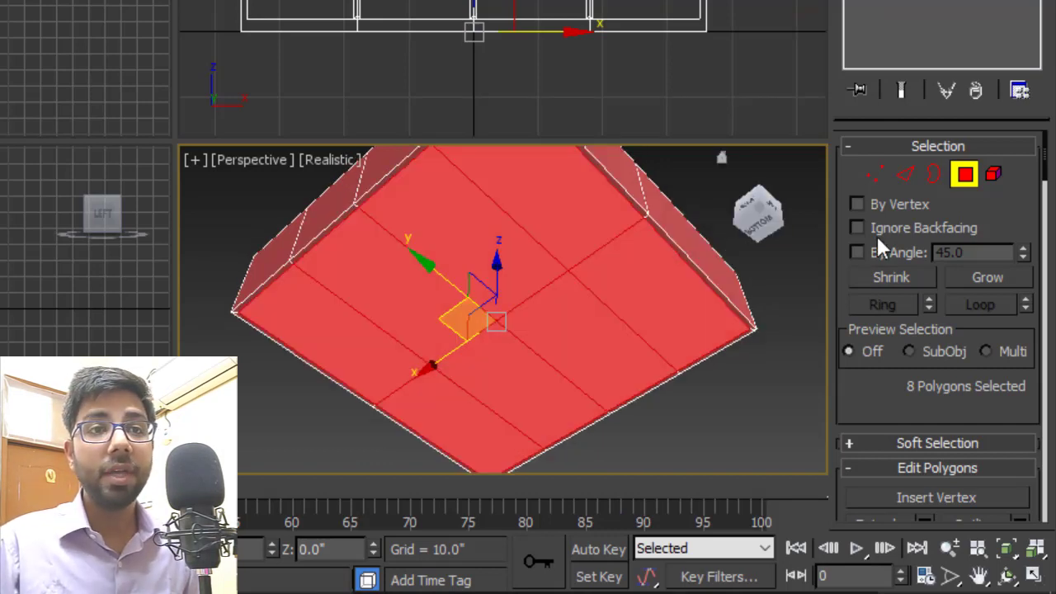
pyautogui.rightClick(650, 291)
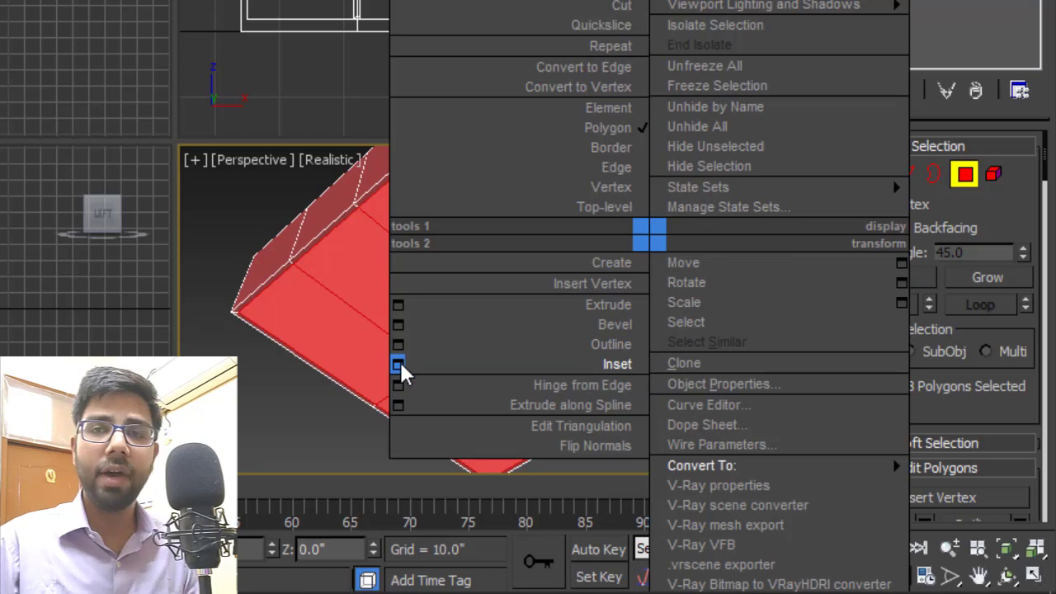
pyautogui.click(400, 305)
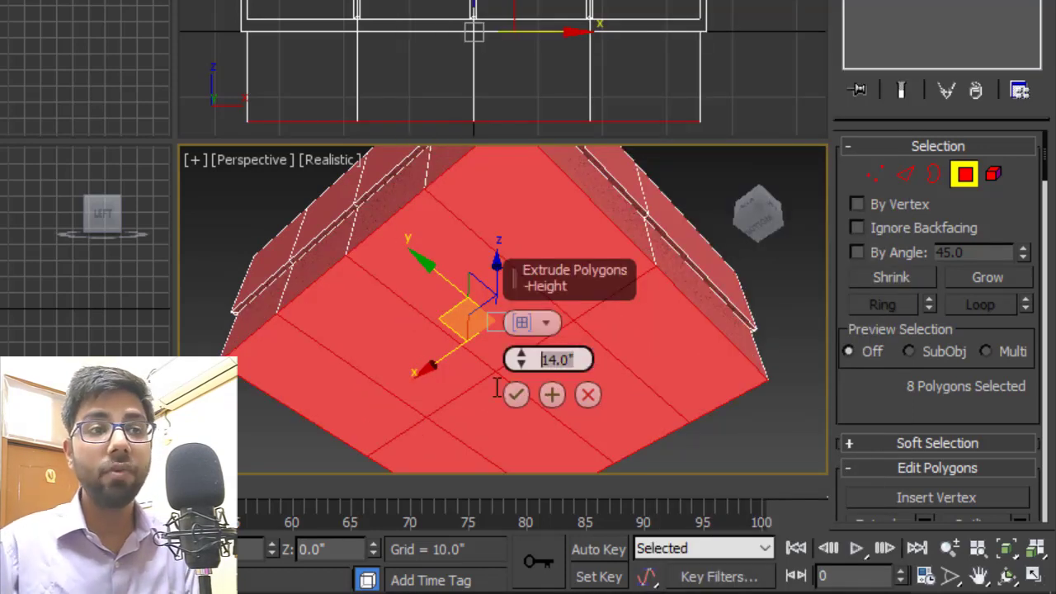
pyautogui.write('-1')
pyautogui.press('Return')
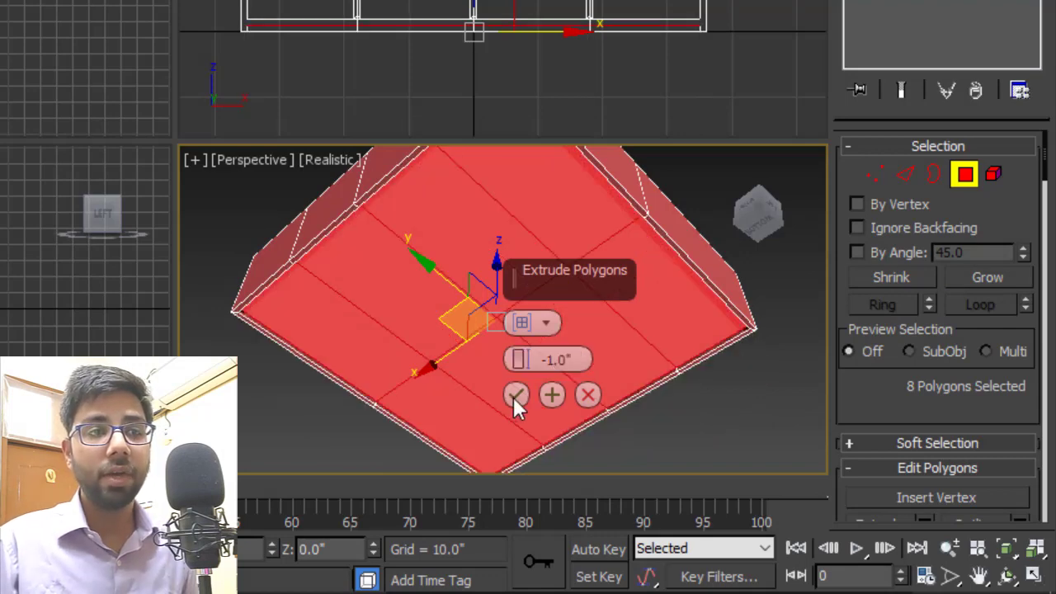
pyautogui.click(514, 397)
# Switch to edge level and select all ten inner edges running lengthwise and crosswise over the recessed underside
pyautogui.keyDown('alt'); pyautogui.moveTo(513, 397); pyautogui.dragTo(836, 264, button='middle'); pyautogui.keyUp('alt')
pyautogui.click(907, 182)
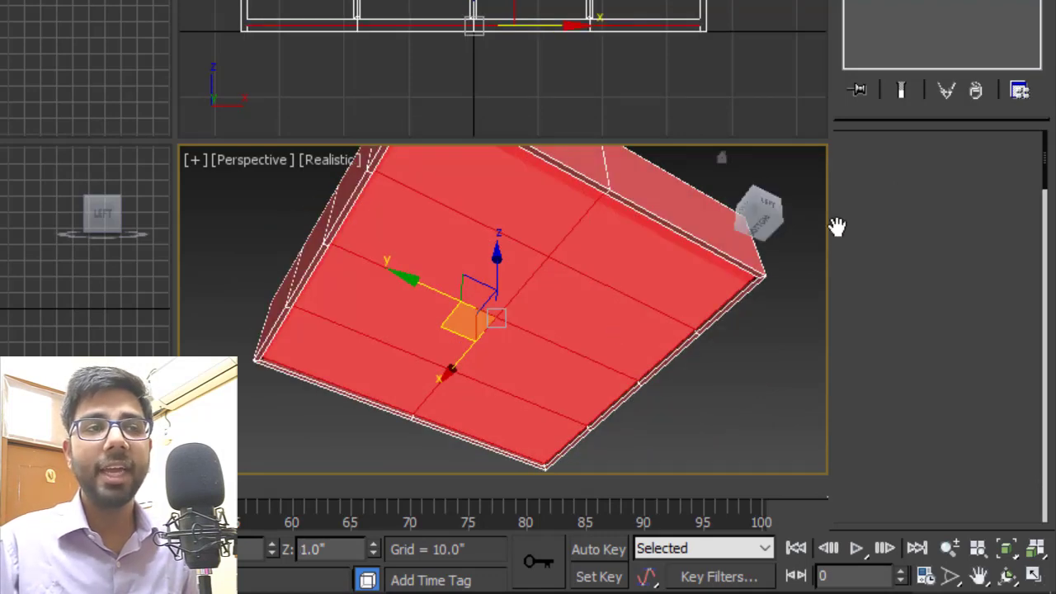
pyautogui.scroll(3, 439, 228)
pyautogui.click(668, 236)
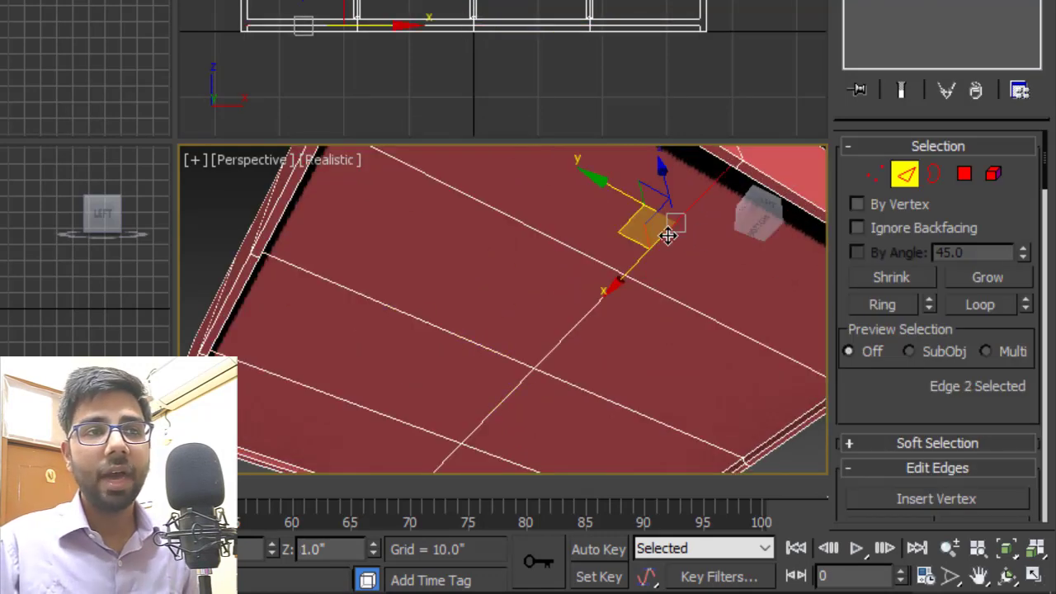
pyautogui.keyDown('ctrl'); pyautogui.click(645, 297); pyautogui.keyUp('ctrl')
pyautogui.keyDown('ctrl'); pyautogui.click(592, 255); pyautogui.keyUp('ctrl')
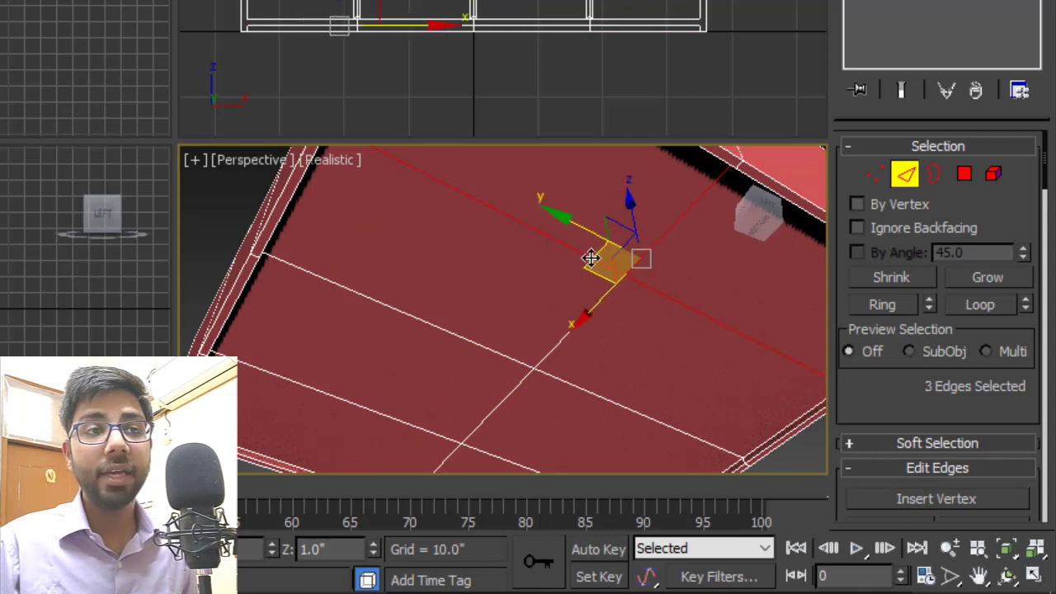
pyautogui.keyDown('ctrl'); pyautogui.click(555, 351); pyautogui.keyUp('ctrl')
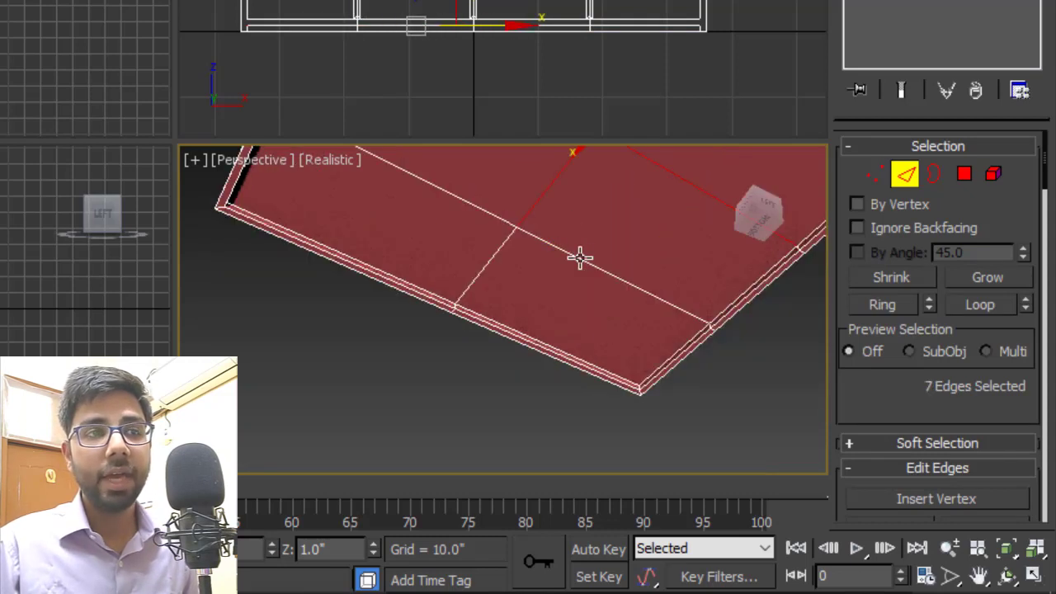
pyautogui.keyDown('ctrl'); pyautogui.click(580, 257); pyautogui.keyUp('ctrl')
pyautogui.keyDown('ctrl'); pyautogui.click(497, 221); pyautogui.keyUp('ctrl')
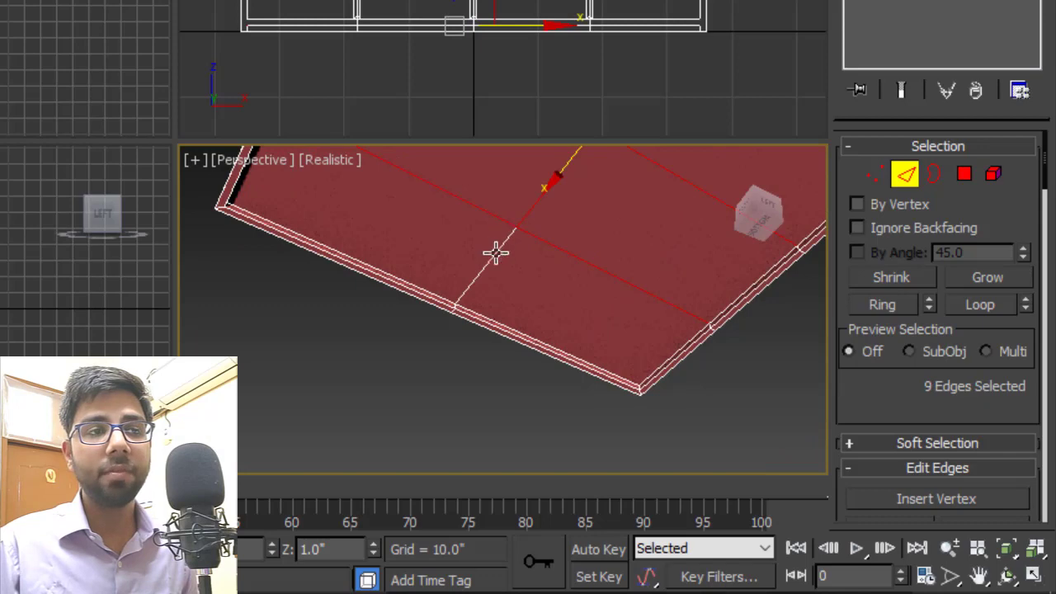
pyautogui.keyDown('ctrl'); pyautogui.click(495, 252); pyautogui.keyUp('ctrl')
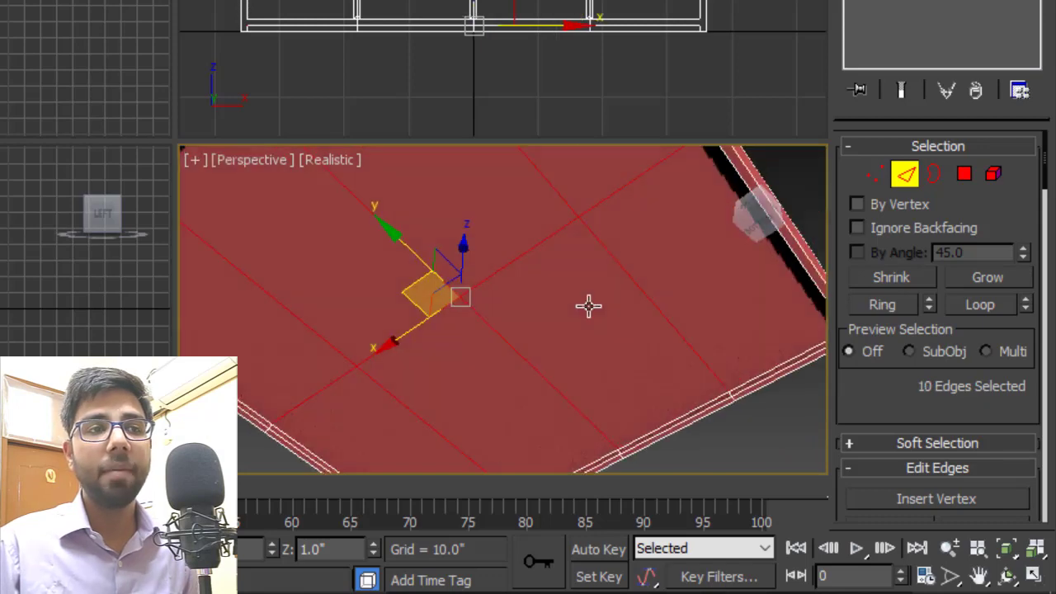
# Chamfer the selected underside edges by 1 inch with one connect edge segment
pyautogui.keyDown('alt'); pyautogui.moveTo(588, 307); pyautogui.dragTo(608, 306, button='middle'); pyautogui.keyUp('alt')
pyautogui.scroll(-3, 608, 307)
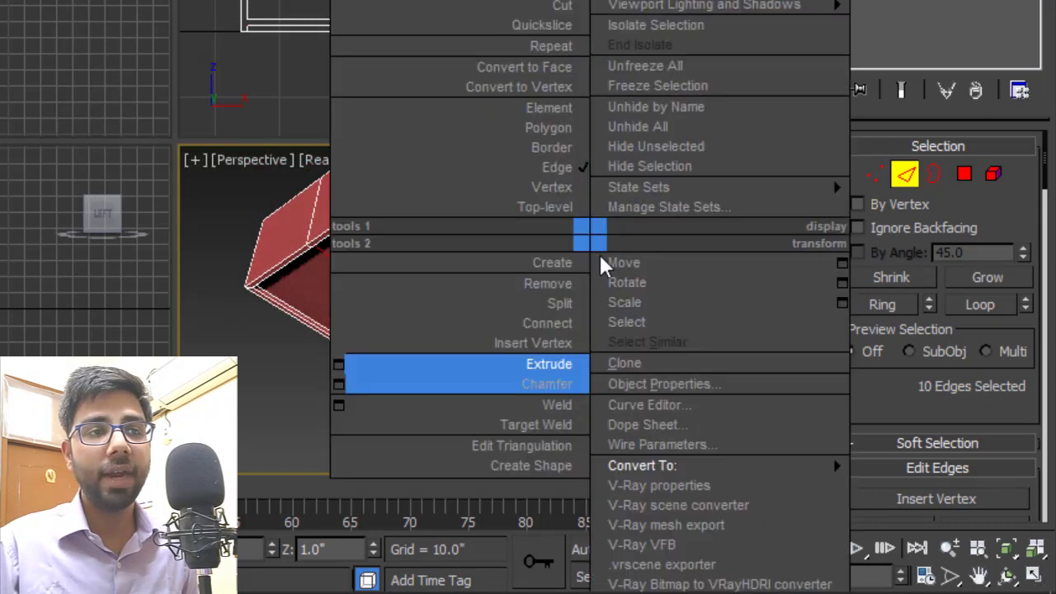
pyautogui.rightClick(591, 240)
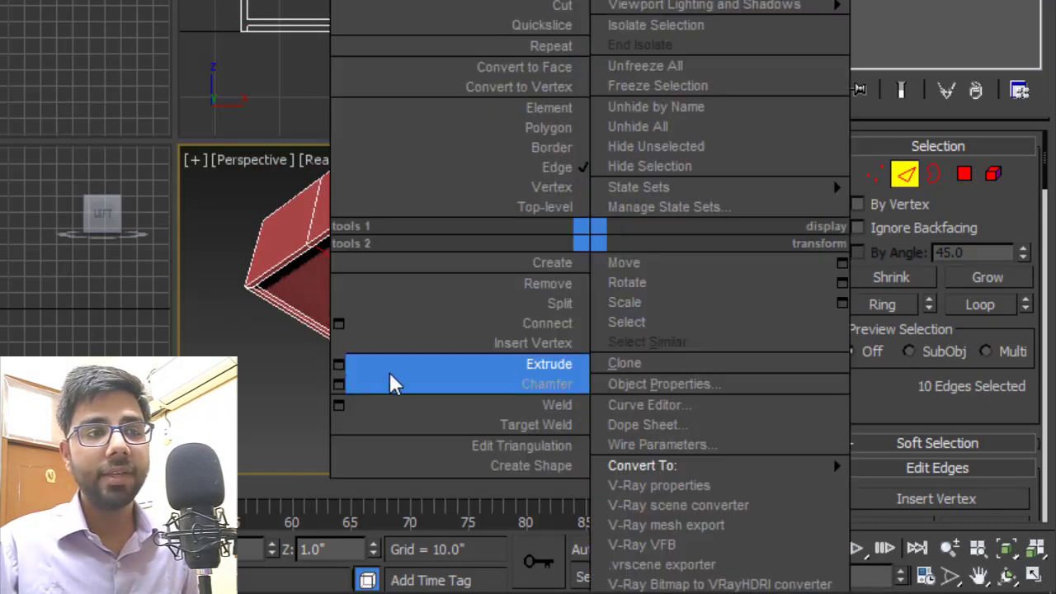
pyautogui.click(349, 385)
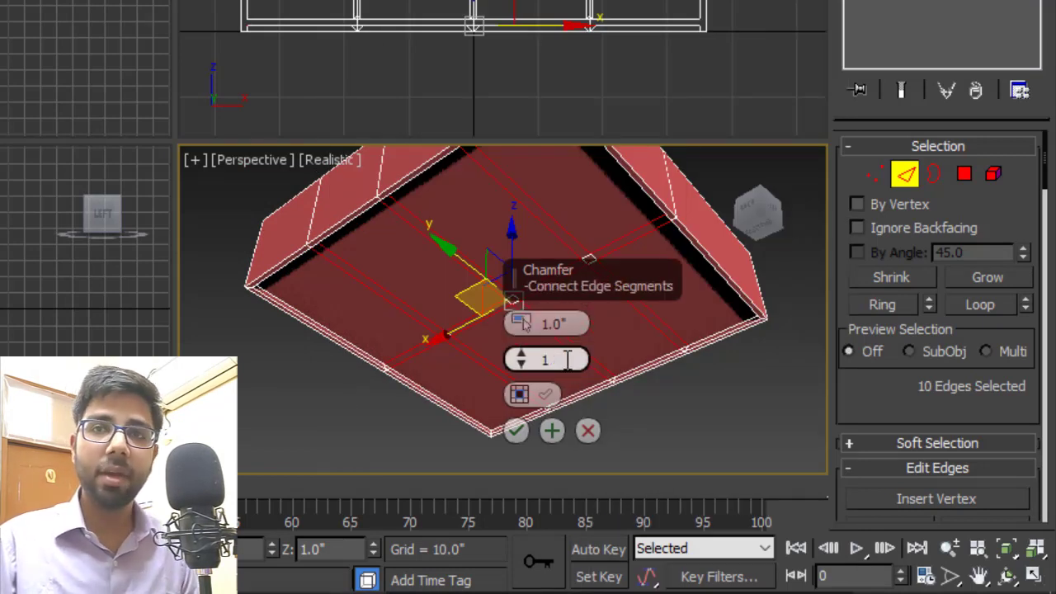
pyautogui.click(515, 430)
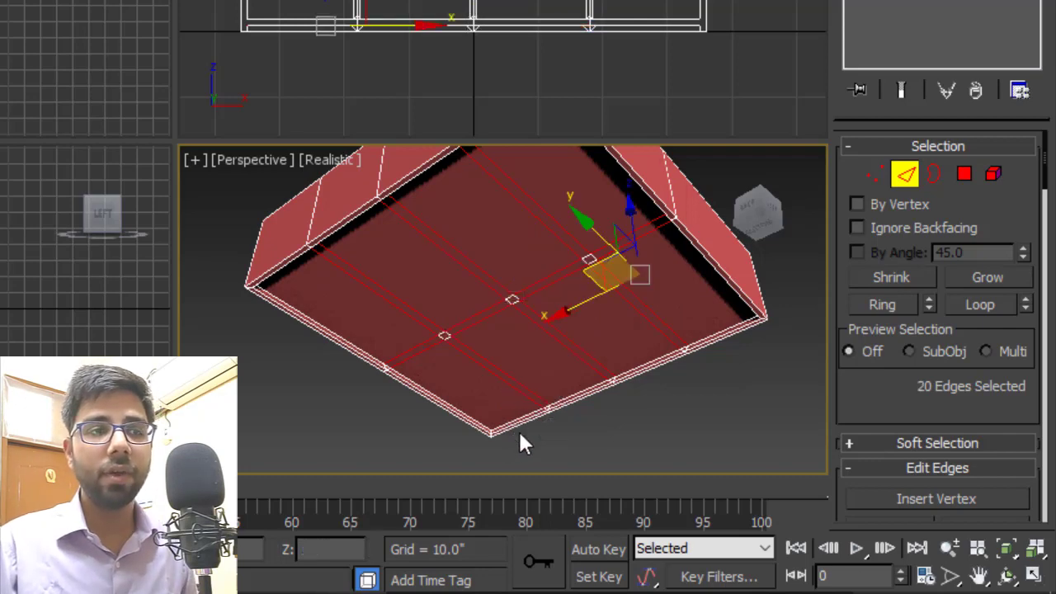
# Switch to polygon level and select all the narrow chamfer strips on the underside, including the small polygons at their three crossings
pyautogui.click(970, 178)
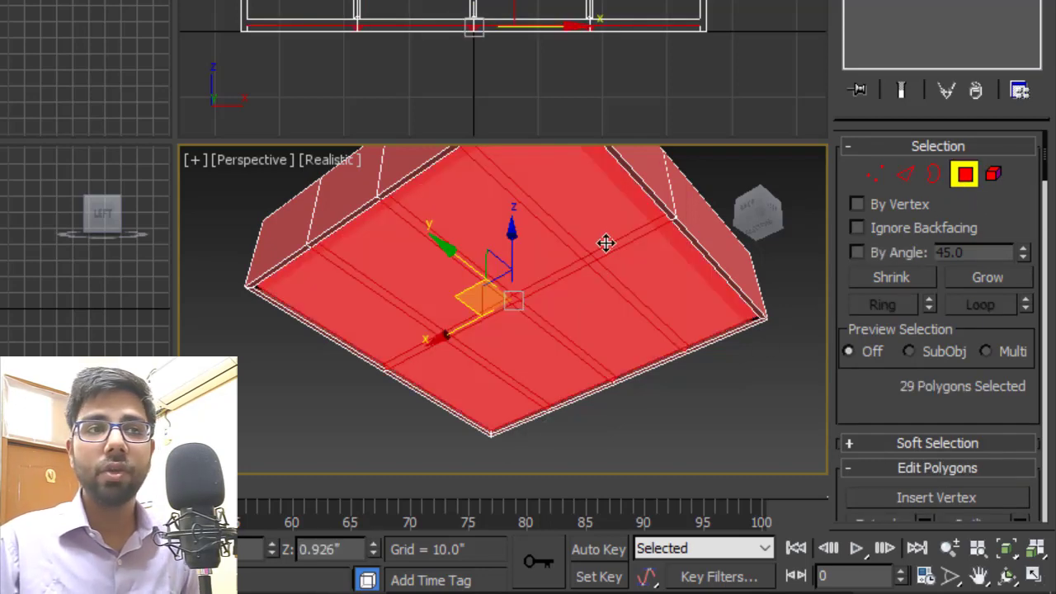
pyautogui.click(620, 239)
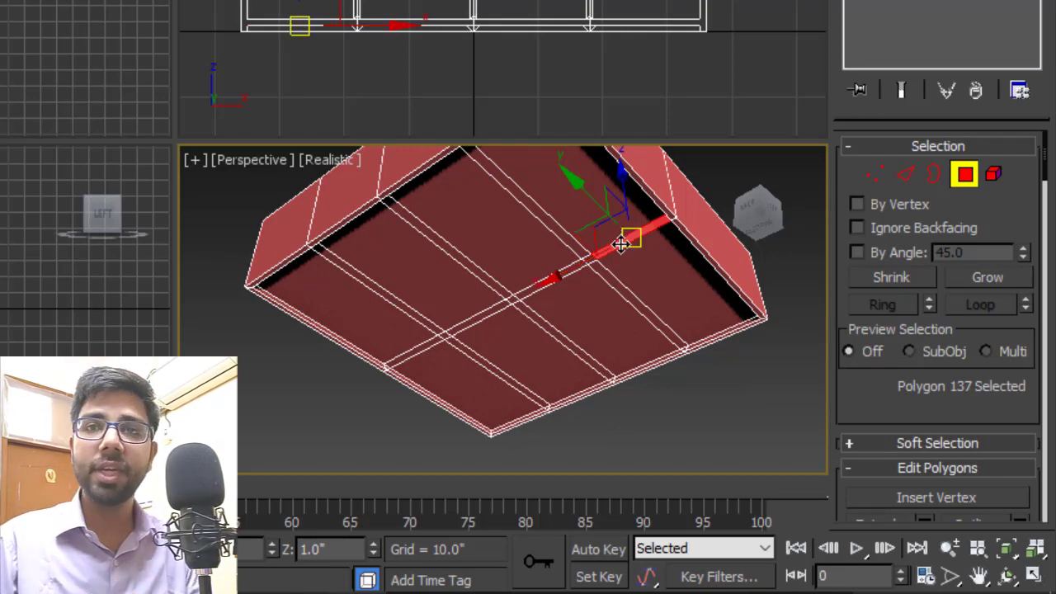
pyautogui.scroll(5, 594, 267)
pyautogui.keyDown('ctrl'); pyautogui.click(606, 266); pyautogui.keyUp('ctrl')
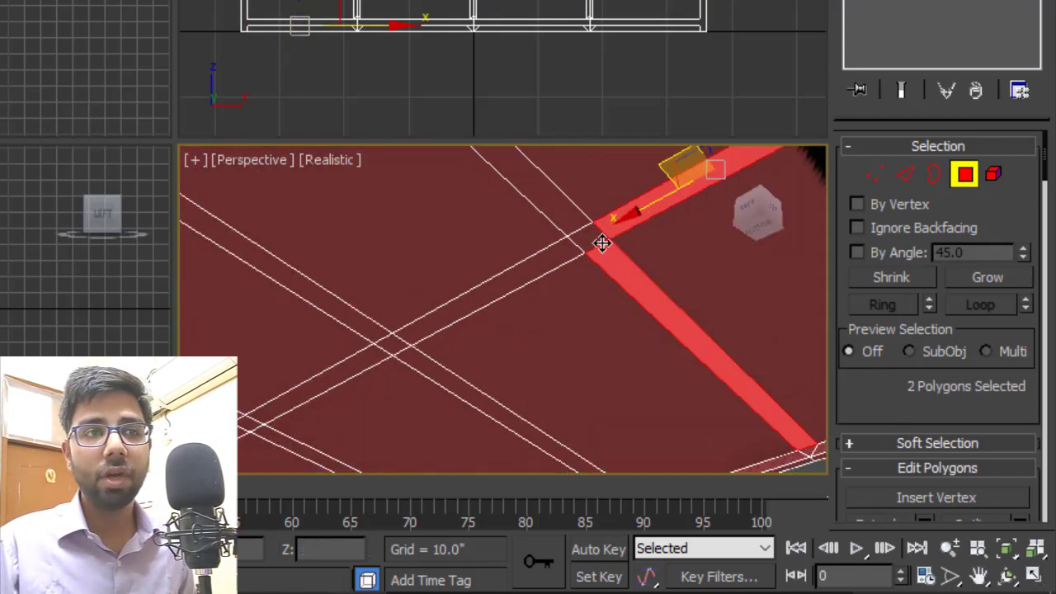
pyautogui.keyDown('ctrl'); pyautogui.click(600, 242); pyautogui.keyUp('ctrl')
pyautogui.keyDown('ctrl'); pyautogui.click(545, 198); pyautogui.keyUp('ctrl')
pyautogui.keyDown('ctrl'); pyautogui.click(548, 267); pyautogui.keyUp('ctrl')
pyautogui.scroll(-4, 715, 244)
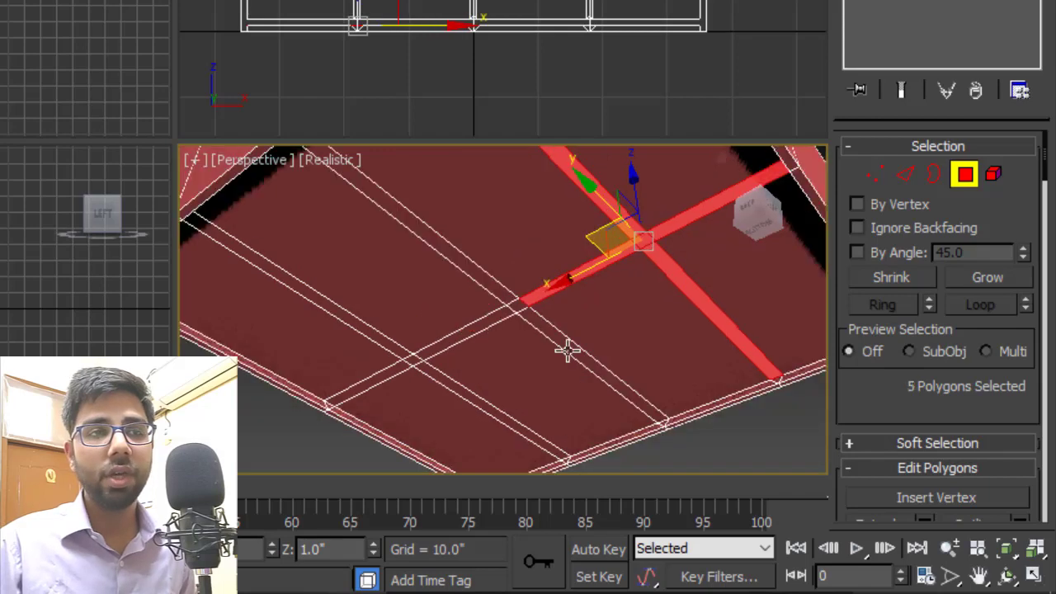
pyautogui.scroll(4, 557, 350)
pyautogui.keyDown('ctrl'); pyautogui.click(556, 329); pyautogui.keyUp('ctrl')
pyautogui.keyDown('ctrl'); pyautogui.click(499, 279); pyautogui.keyUp('ctrl')
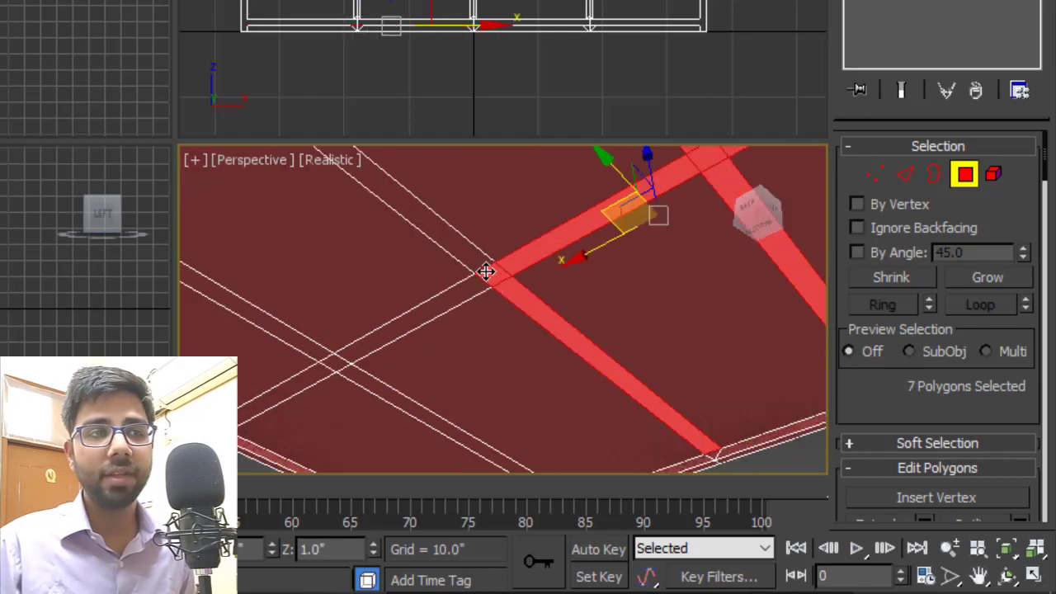
pyautogui.keyDown('ctrl'); pyautogui.click(480, 267); pyautogui.keyUp('ctrl')
pyautogui.keyDown('ctrl'); pyautogui.click(476, 283); pyautogui.keyUp('ctrl')
pyautogui.scroll(-4, 660, 245)
pyautogui.scroll(5, 543, 331)
pyautogui.keyDown('ctrl'); pyautogui.click(537, 288); pyautogui.keyUp('ctrl')
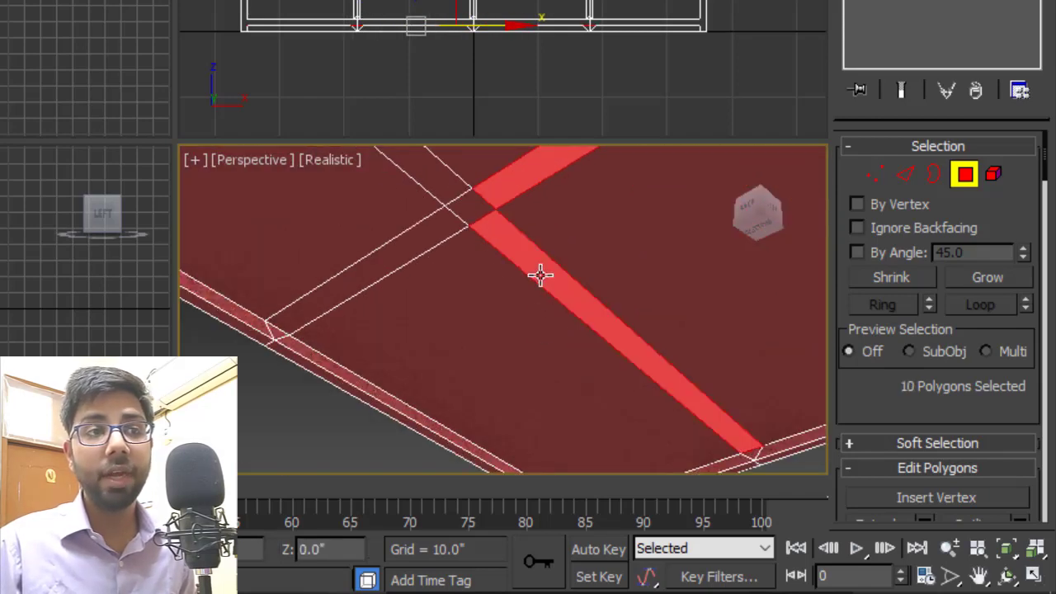
pyautogui.keyDown('ctrl'); pyautogui.click(450, 228); pyautogui.keyUp('ctrl')
pyautogui.keyDown('ctrl'); pyautogui.click(458, 215); pyautogui.keyUp('ctrl')
pyautogui.keyDown('ctrl'); pyautogui.click(445, 180); pyautogui.keyUp('ctrl')
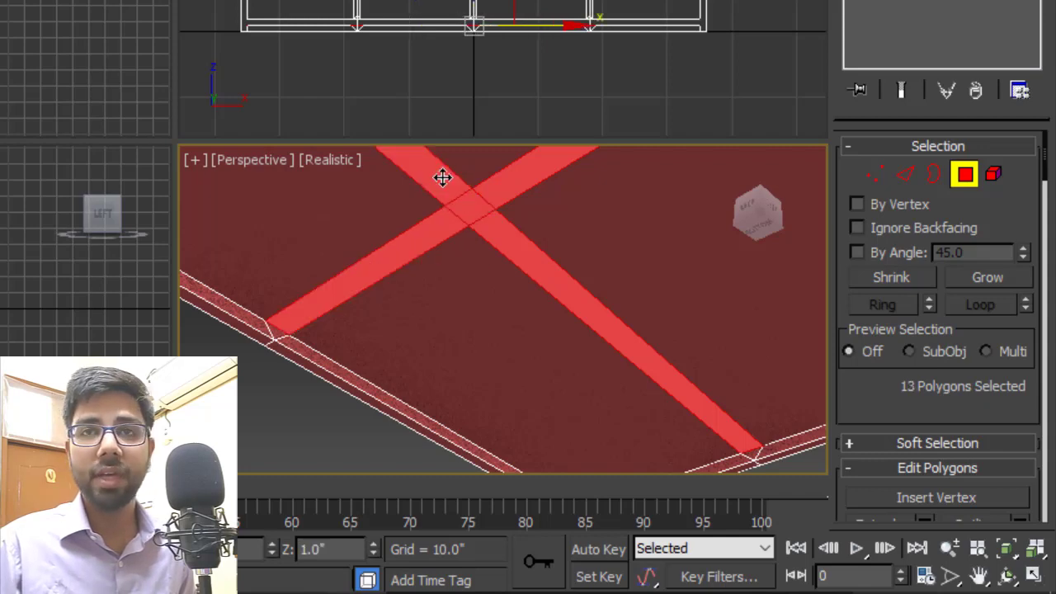
pyautogui.scroll(-4, 570, 283)
pyautogui.scroll(5, 575, 283)
pyautogui.scroll(1, 669, 274)
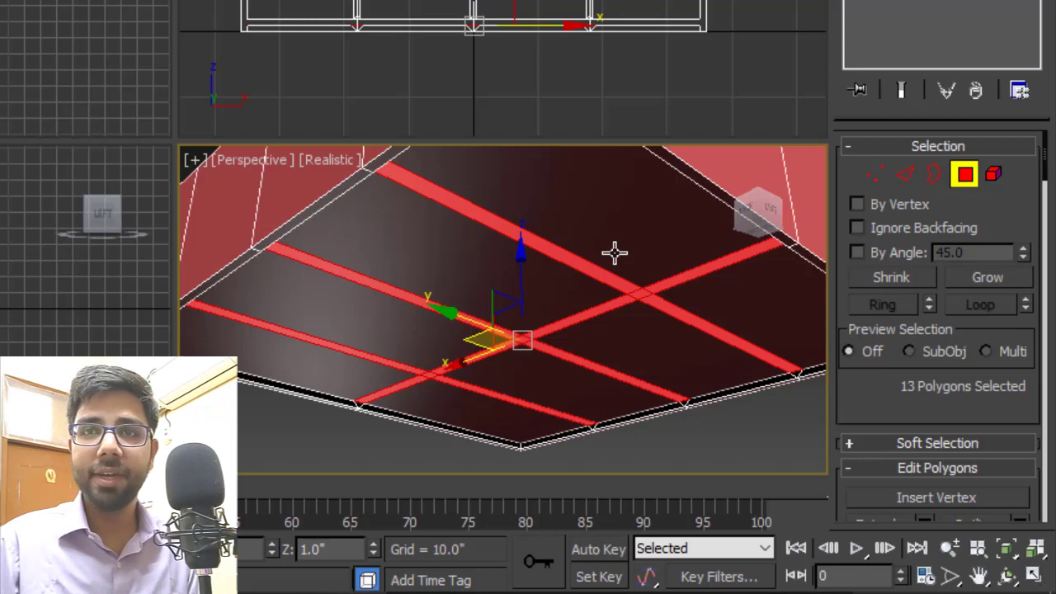
# Extrude the selected underside strips as a group by -1 inch to form grooves
pyautogui.rightClick(608, 236)
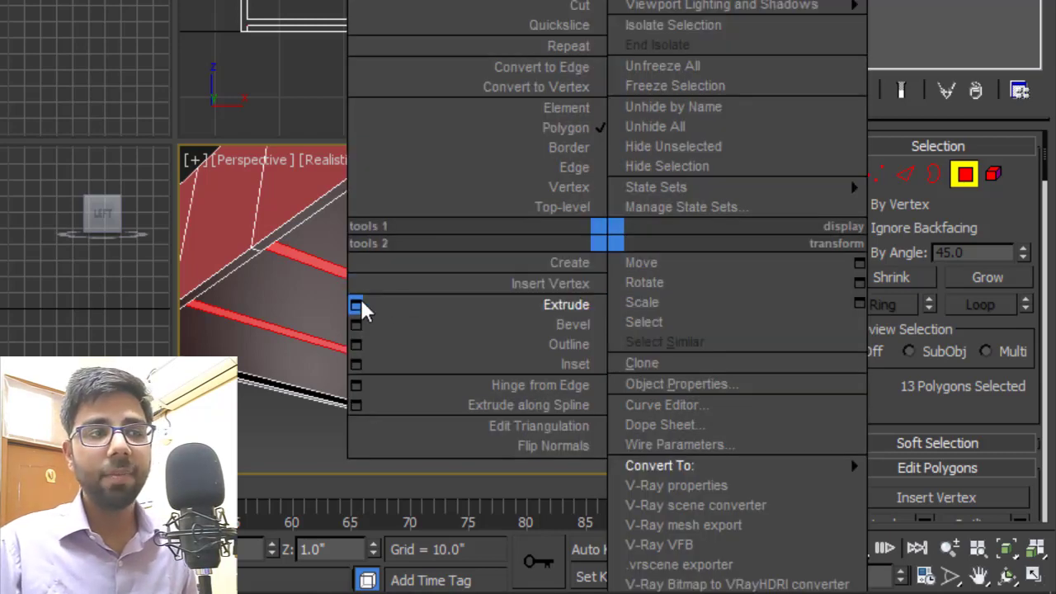
pyautogui.click(357, 305)
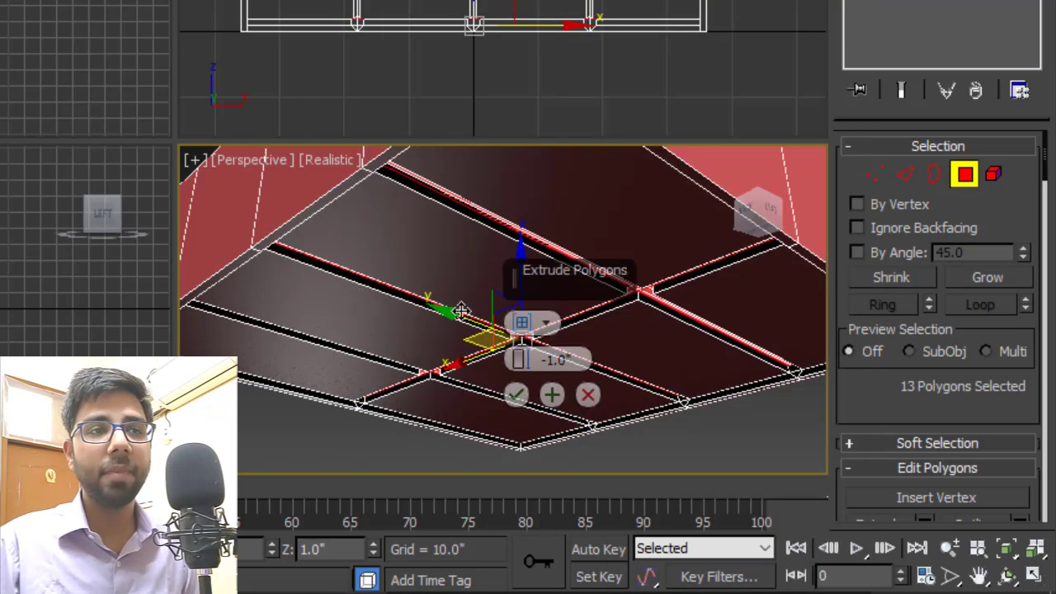
pyautogui.click(516, 395)
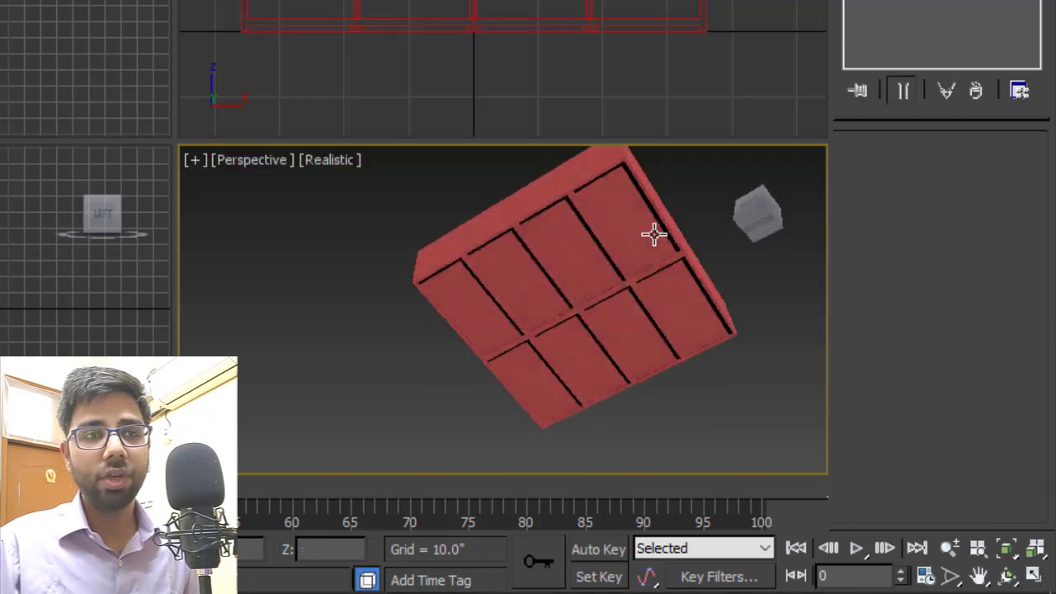
# Create a new 70 × 70 inch box, about 12.9 inches high, snapped to the opposite inner corners of the divided box's top rim
pyautogui.keyDown('alt'); pyautogui.moveTo(653, 235); pyautogui.dragTo(615, 424, button='middle'); pyautogui.keyUp('alt')
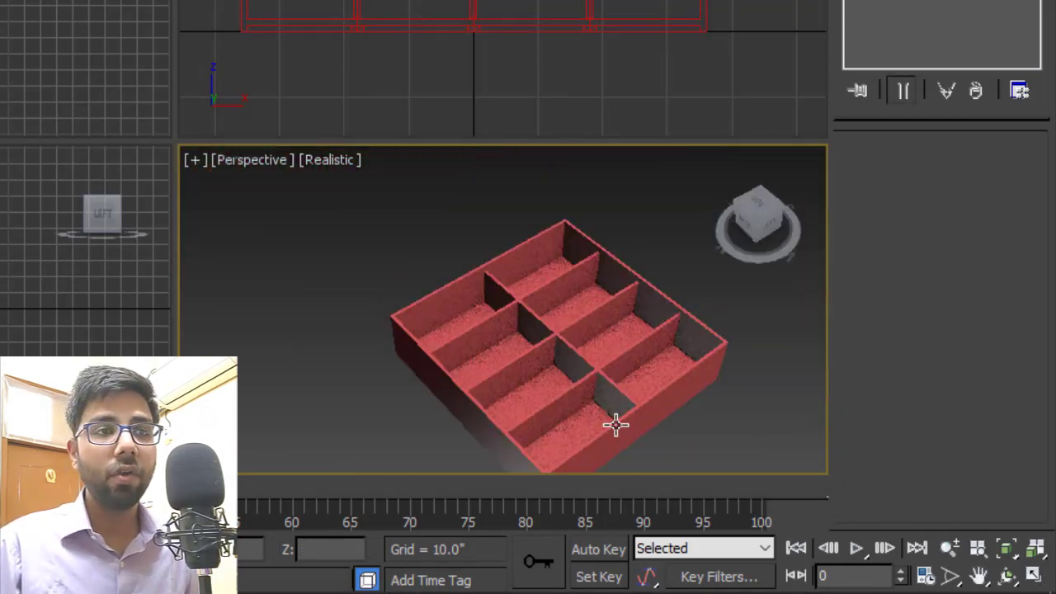
pyautogui.scroll(3, 618, 424)
pyautogui.scroll(-2, 635, 376)
pyautogui.keyDown('alt'); pyautogui.moveTo(648, 356); pyautogui.dragTo(623, 349, button='middle'); pyautogui.keyUp('alt')
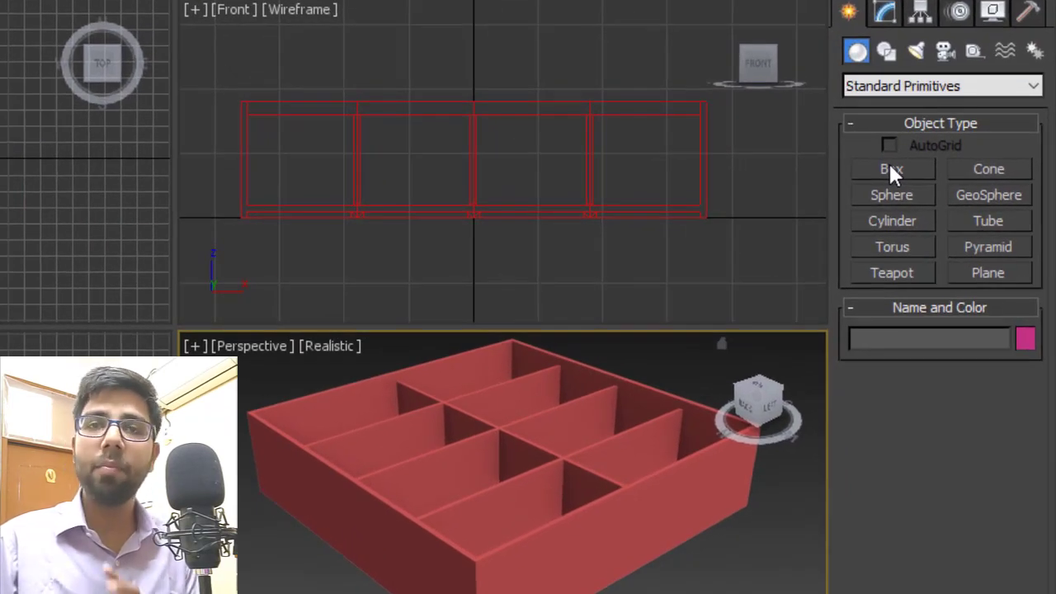
pyautogui.click(904, 168)
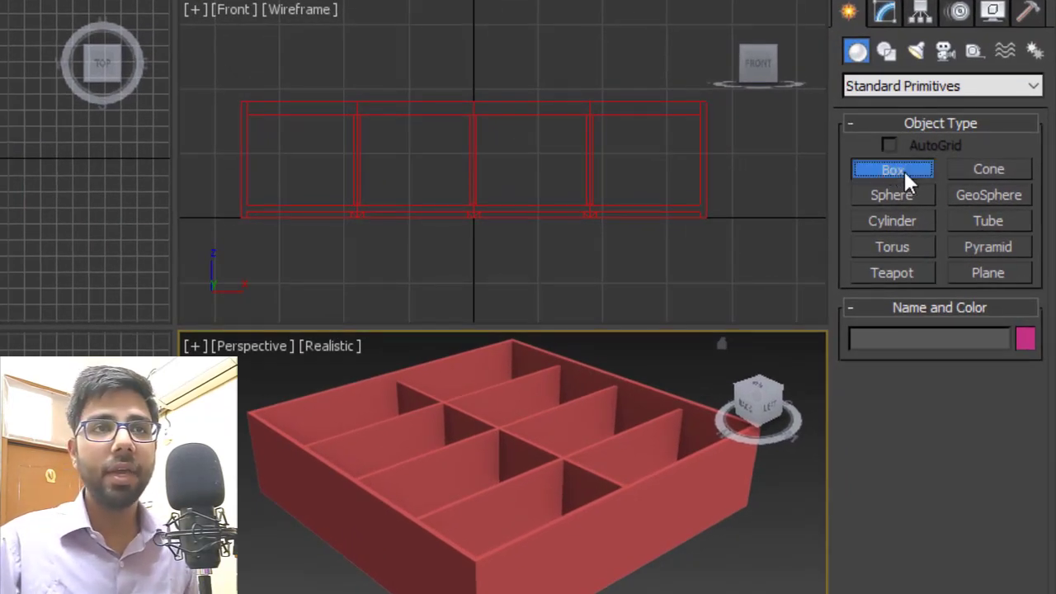
pyautogui.moveTo(517, 413)
pyautogui.keyDown('alt'); pyautogui.mouseDown(button='middle')
pyautogui.moveTo(510, 448)
pyautogui.moveTo(507, 401)
pyautogui.mouseUp(button='middle'); pyautogui.keyUp('alt')
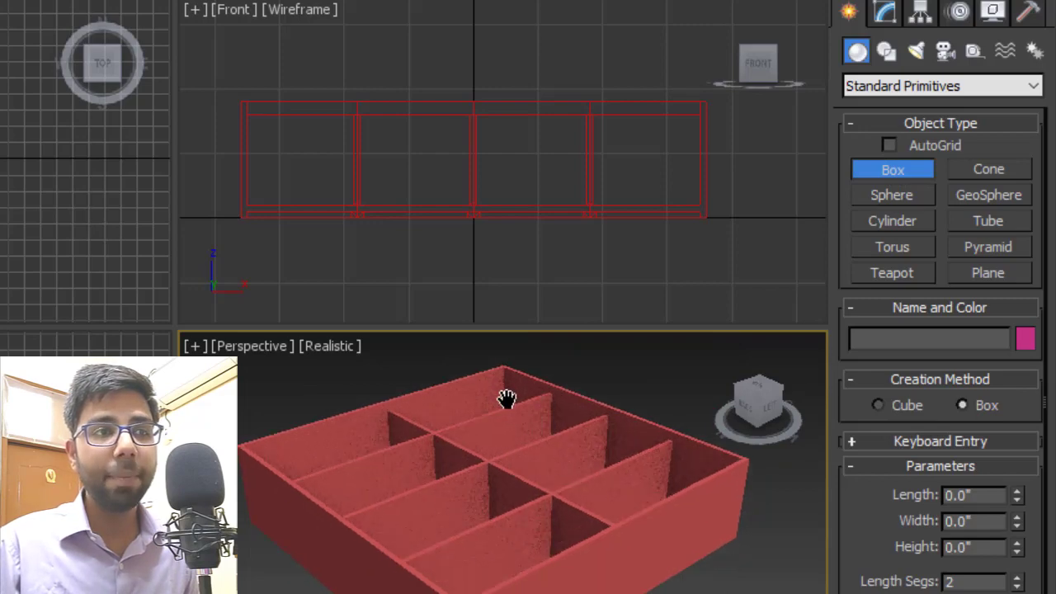
pyautogui.moveTo(503, 363); pyautogui.dragTo(493, 577)
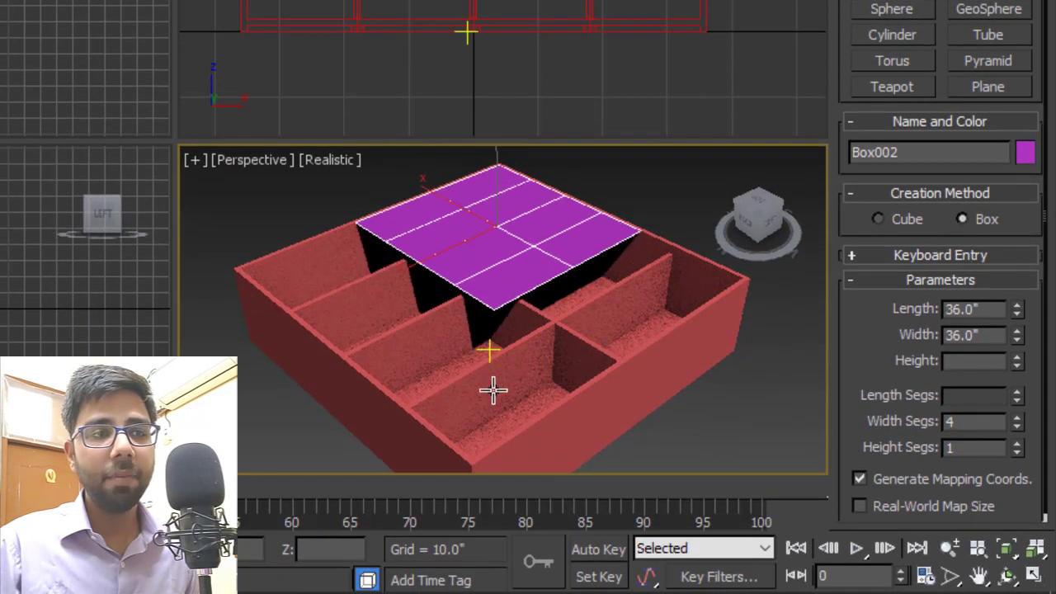
pyautogui.moveTo(494, 391); pyautogui.dragTo(483, 438)
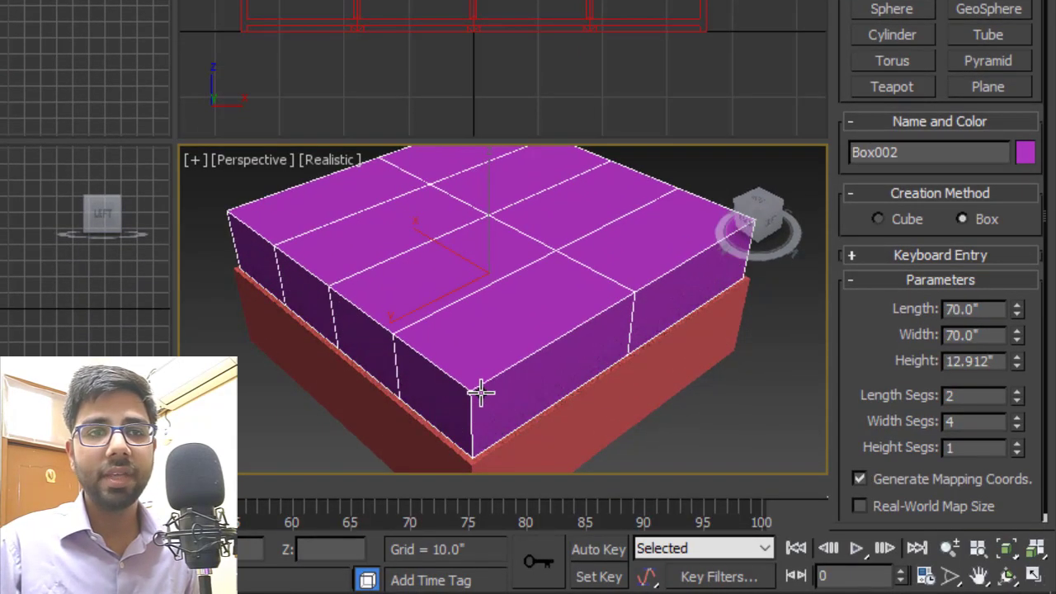
pyautogui.click(479, 389)
pyautogui.press('w')
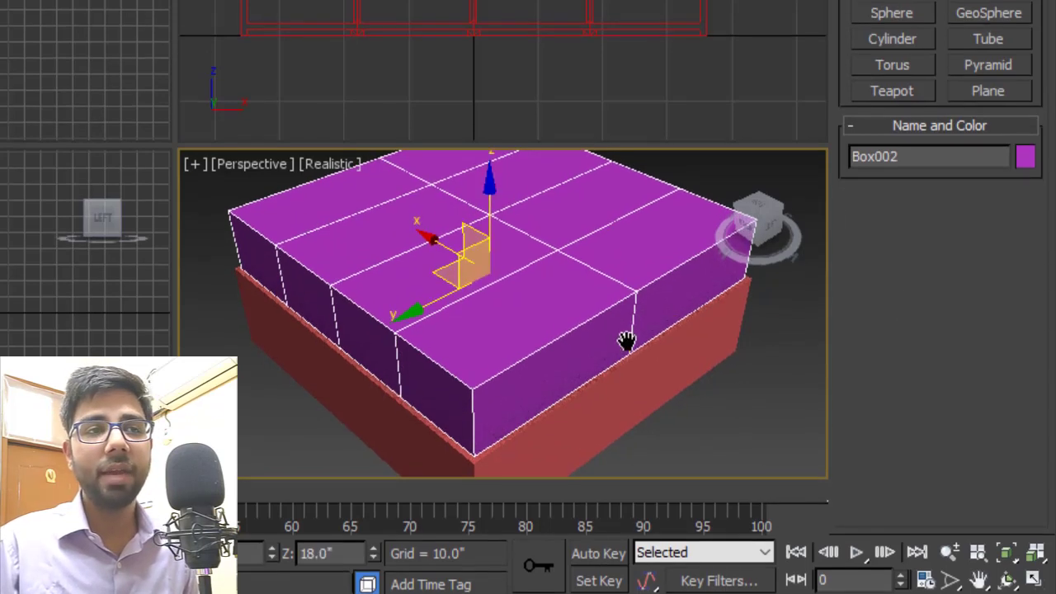
# Set the new box's height to 1 inch
pyautogui.keyDown('alt'); pyautogui.moveTo(691, 333); pyautogui.dragTo(711, 307, button='middle'); pyautogui.keyUp('alt')
pyautogui.click(885, 33)
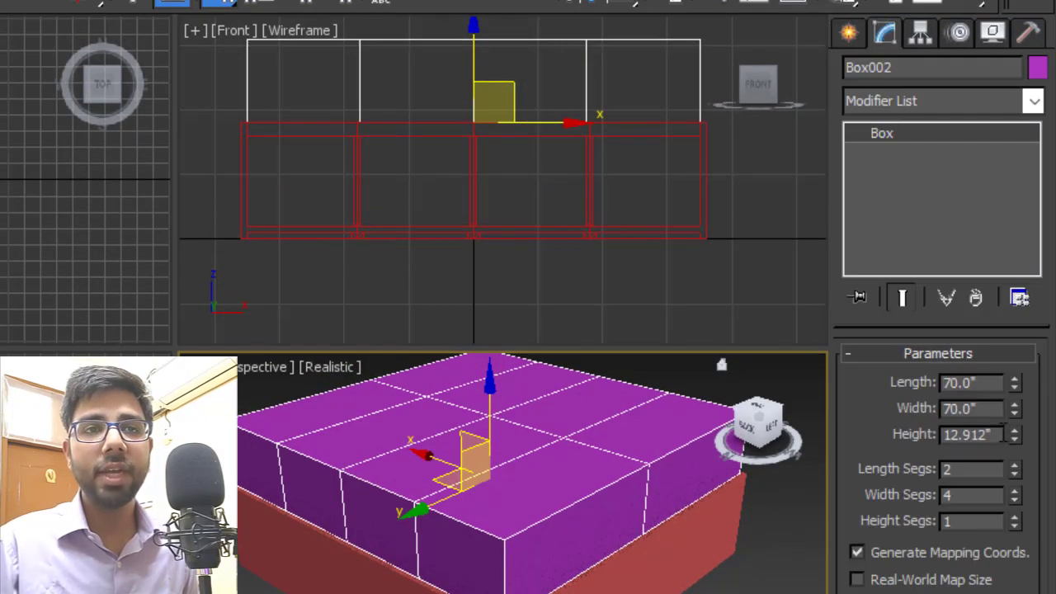
pyautogui.doubleClick(1004, 436)
pyautogui.press('Return')
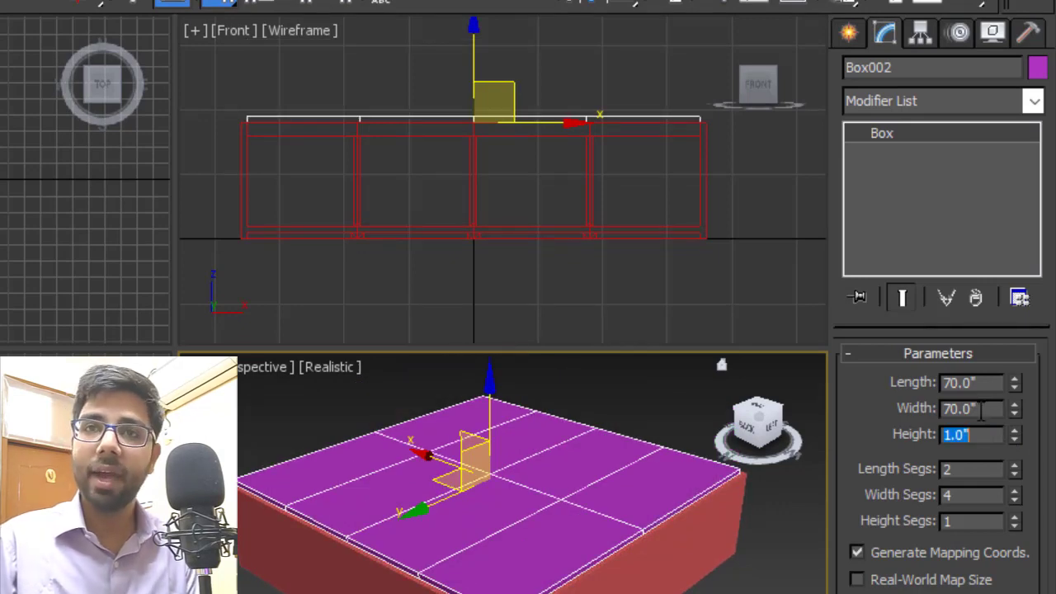
# Set the thin top panel's length and width segments to 1
pyautogui.click(975, 464)
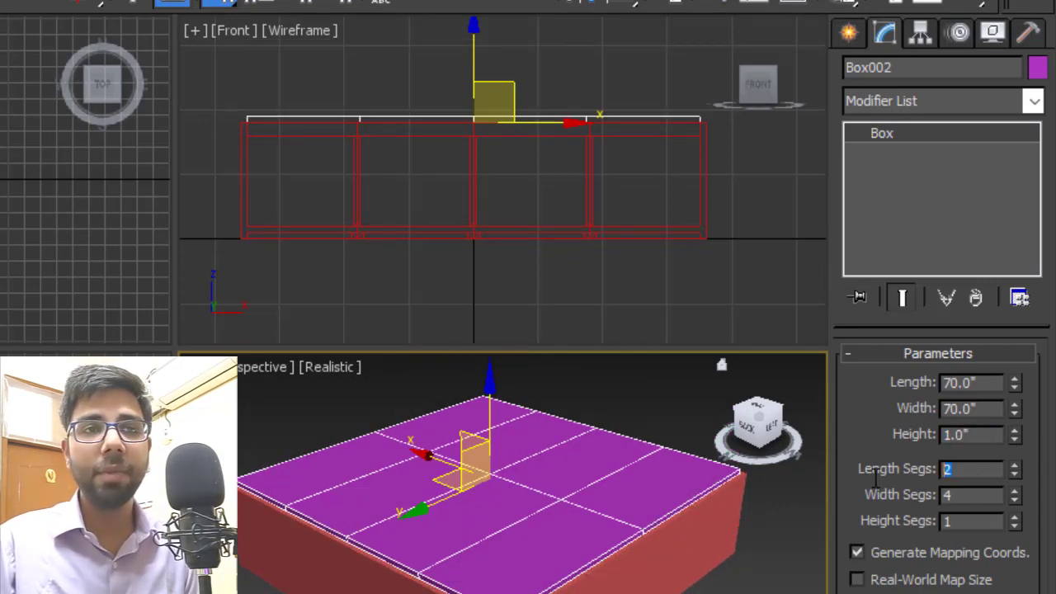
pyautogui.write('1')
pyautogui.press('Tab')
pyautogui.write('1')
pyautogui.press('Tab')
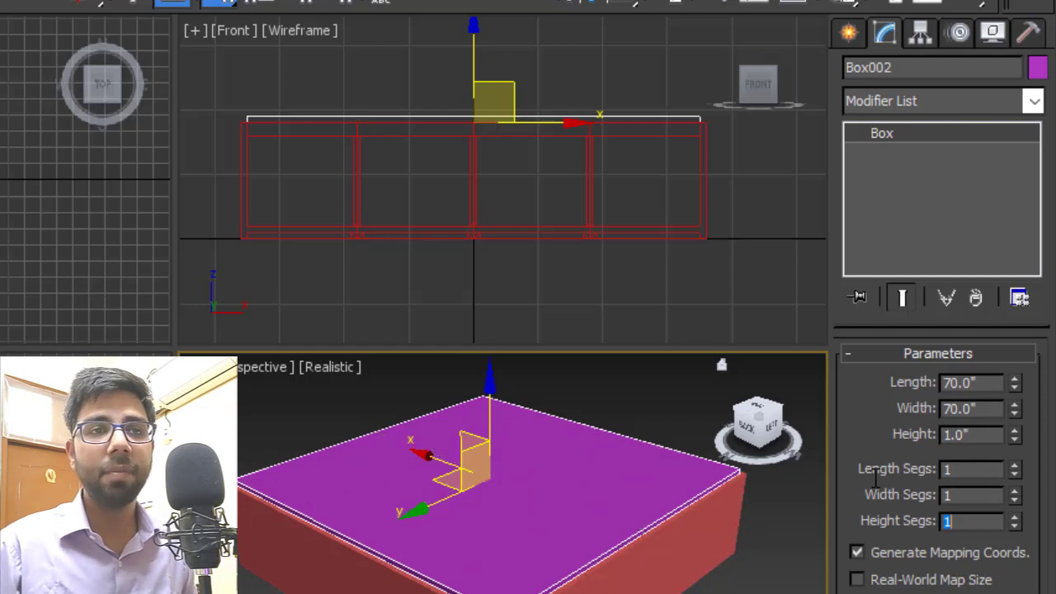
pyautogui.keyDown('alt'); pyautogui.moveTo(693, 562); pyautogui.dragTo(618, 548, button='middle'); pyautogui.keyUp('alt')
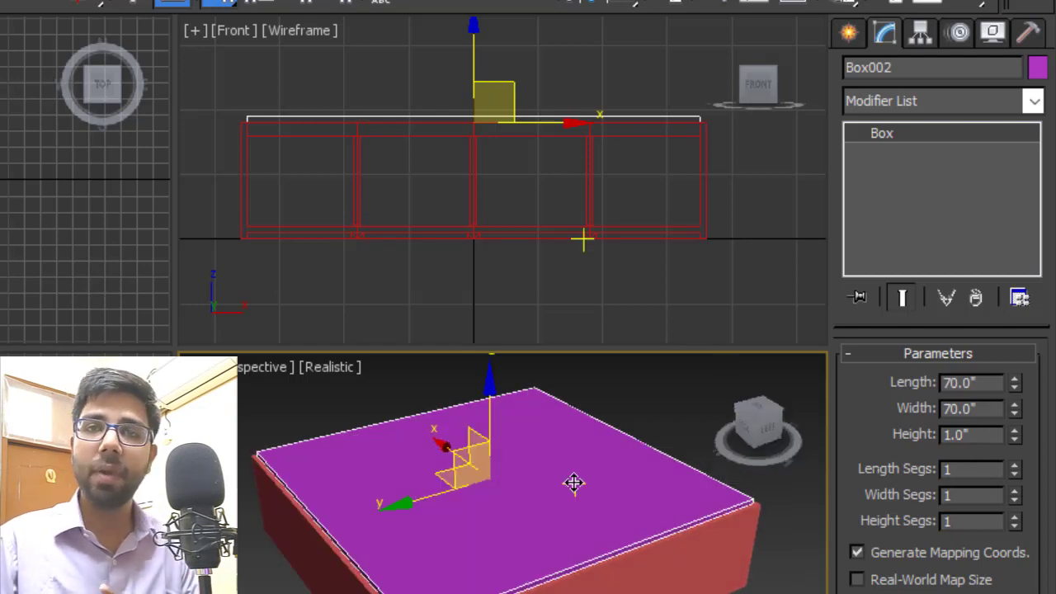
# Sink the thin panel below the divided box's rim by setting its Z position to 16 inches, and deselect it
pyautogui.scroll(5, 491, 148)
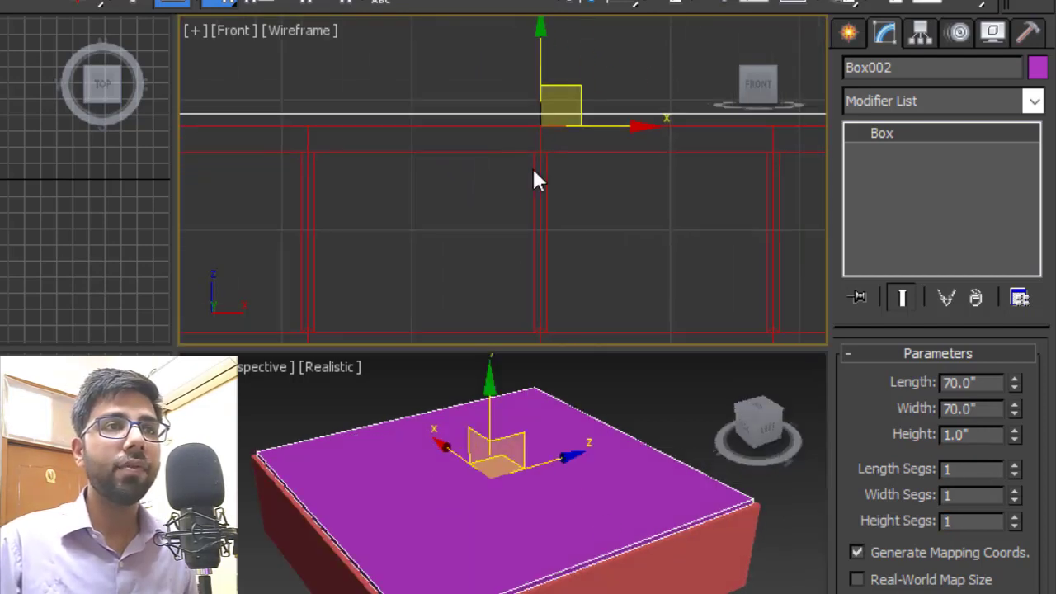
pyautogui.scroll(-4, 557, 180)
pyautogui.moveTo(394, 180); pyautogui.dragTo(482, 169, button='middle')
pyautogui.scroll(6, 501, 169)
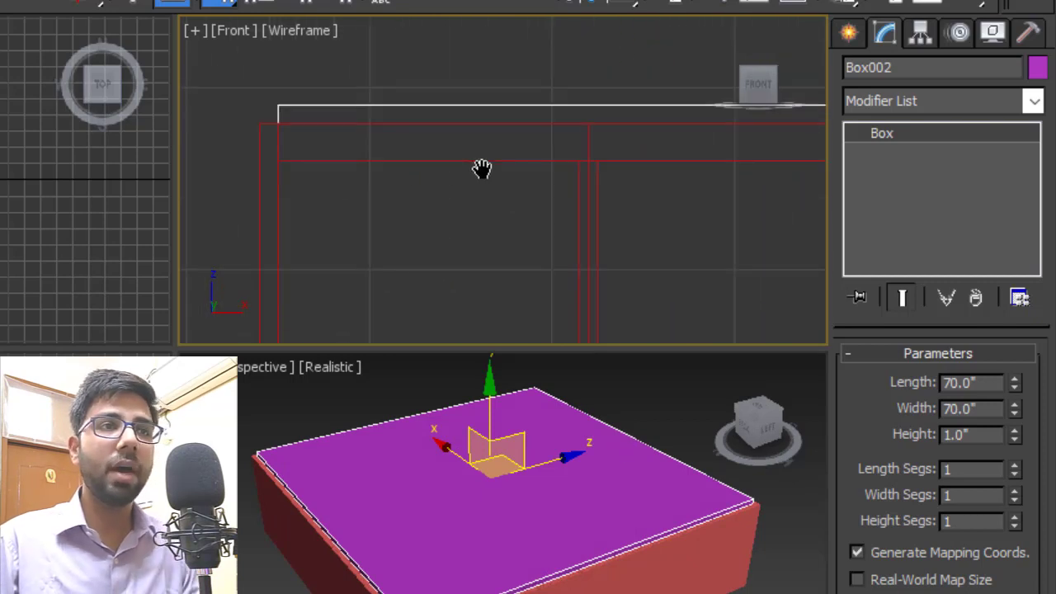
pyautogui.moveTo(665, 211); pyautogui.dragTo(484, 171, button='middle')
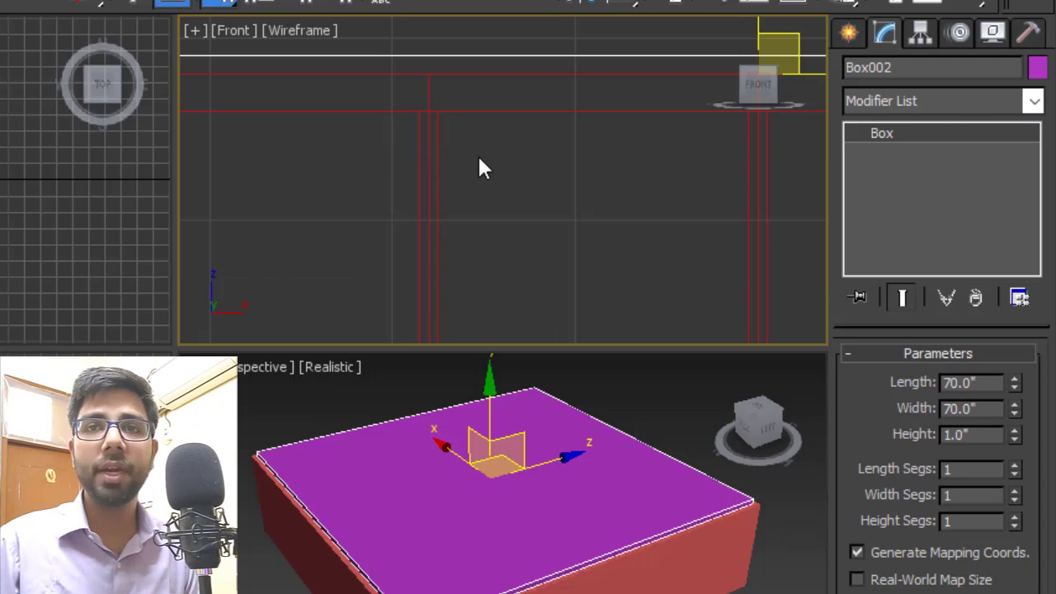
pyautogui.scroll(-3, 559, 167)
pyautogui.moveTo(559, 168); pyautogui.dragTo(526, 185, button='middle')
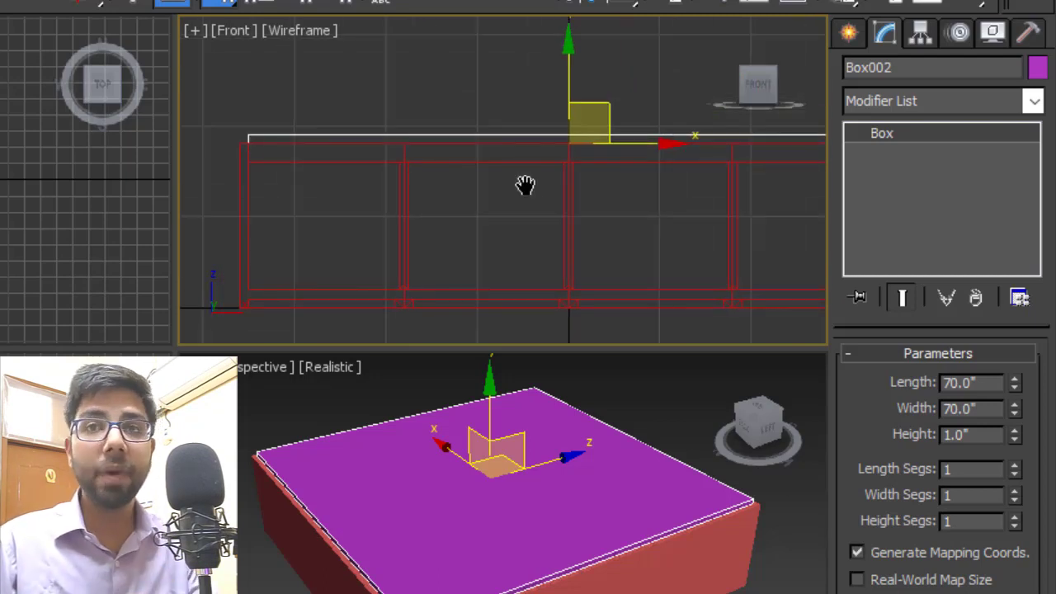
pyautogui.moveTo(629, 193); pyautogui.dragTo(602, 179, button='middle')
pyautogui.scroll(4, 594, 180)
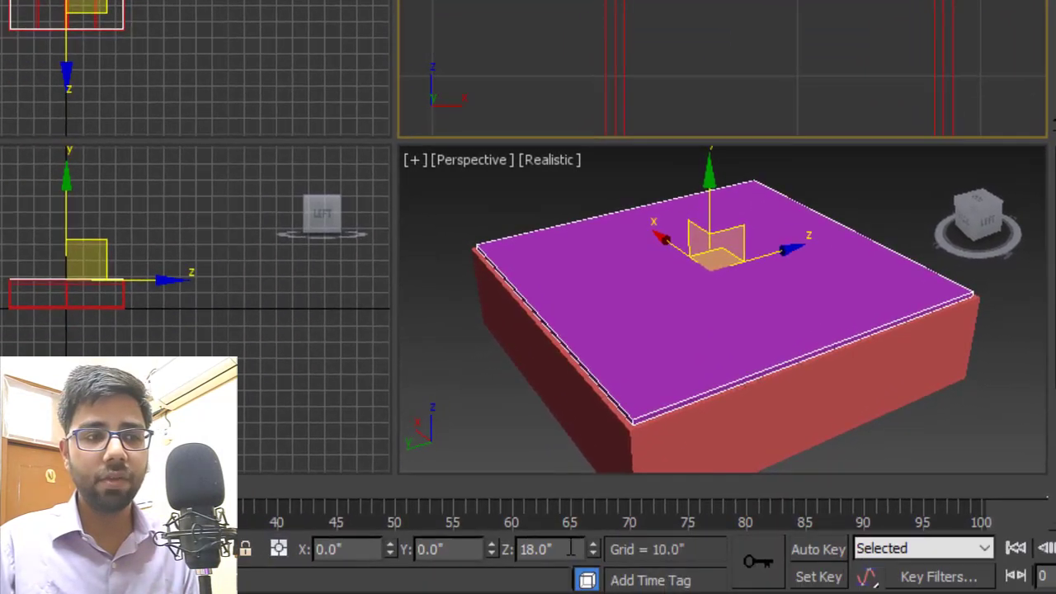
pyautogui.moveTo(571, 550); pyautogui.dragTo(400, 574)
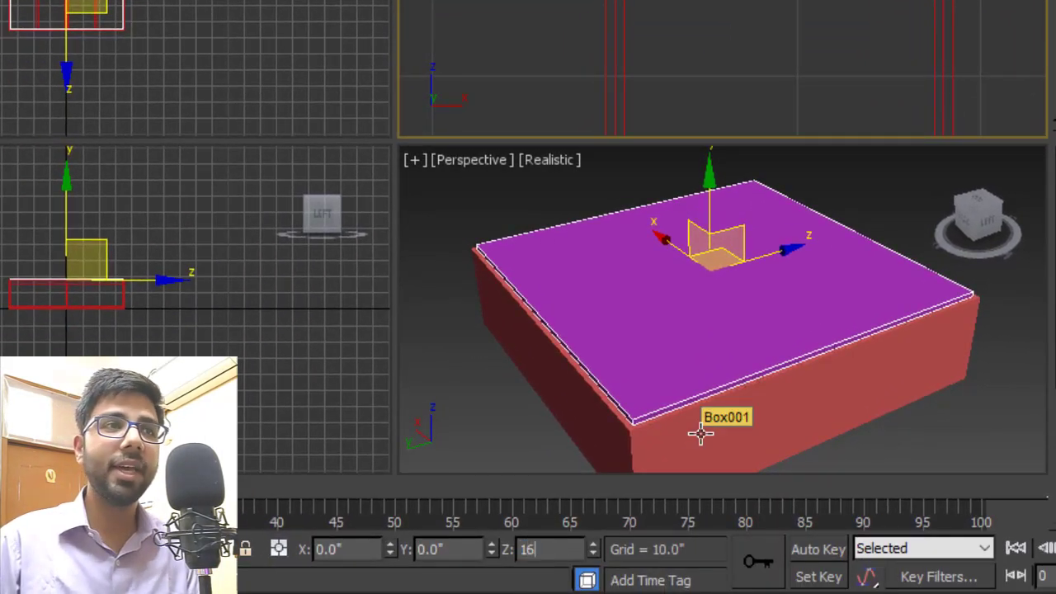
pyautogui.press('Return')
pyautogui.keyDown('alt'); pyautogui.moveTo(707, 377); pyautogui.dragTo(823, 272, button='middle'); pyautogui.keyUp('alt')
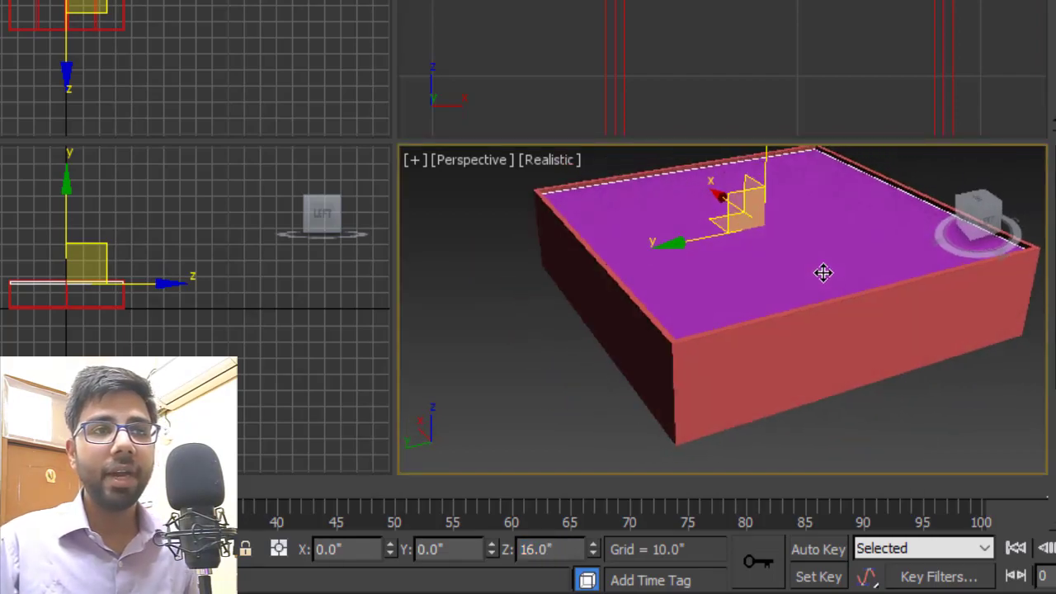
pyautogui.click(982, 437)
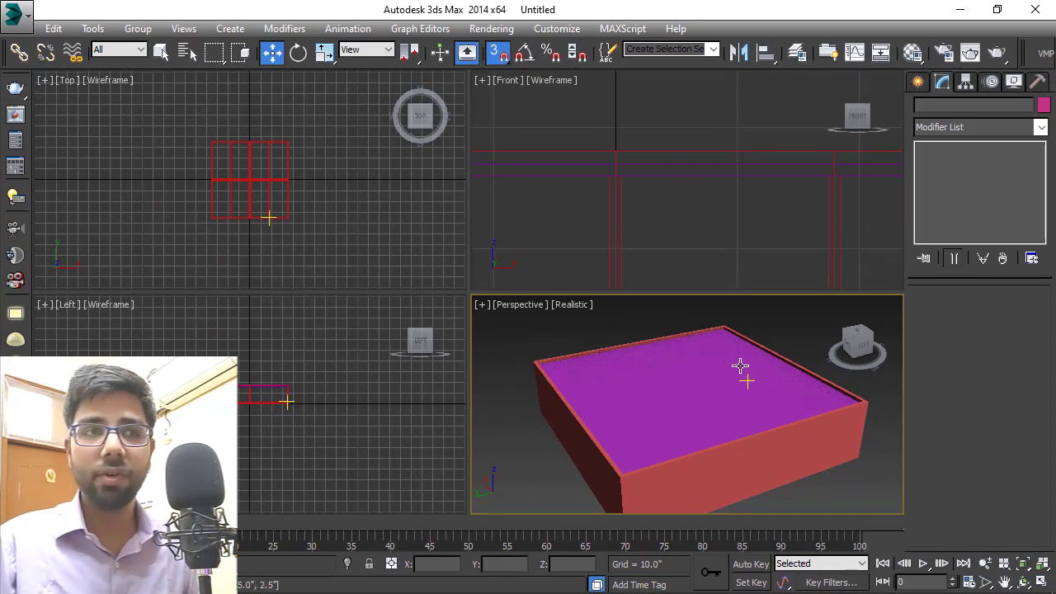
# Create a new box behind the bed box, about 46 inches long, 75.4 inches wide and 22.3 inches high
pyautogui.scroll(-2, 703, 349)
pyautogui.keyDown('alt'); pyautogui.moveTo(702, 350); pyautogui.dragTo(723, 386, button='middle'); pyautogui.keyUp('alt')
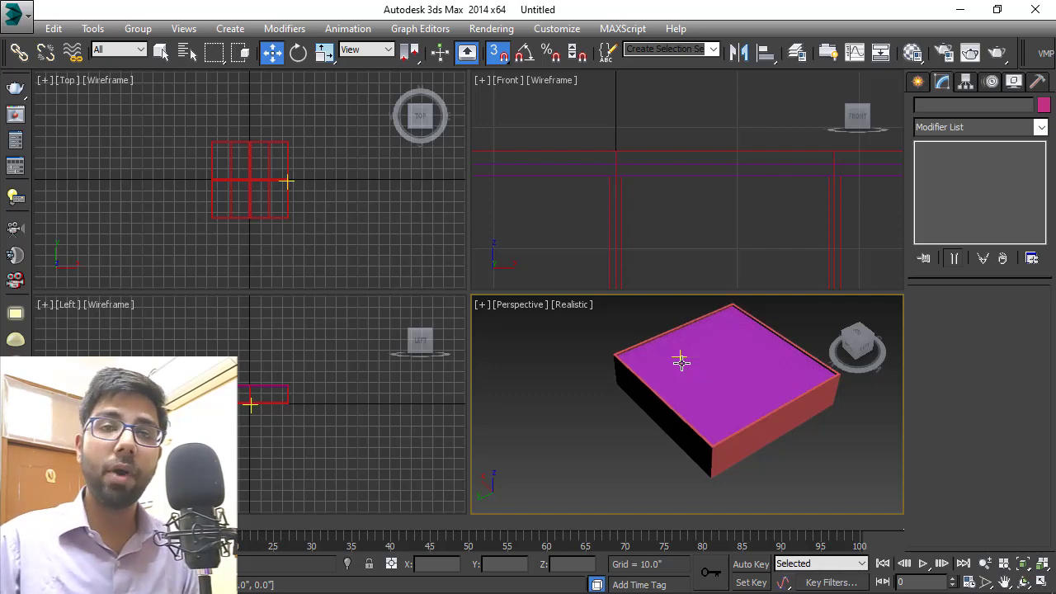
pyautogui.keyDown('alt'); pyautogui.moveTo(696, 351); pyautogui.dragTo(717, 421, button='middle'); pyautogui.keyUp('alt')
pyautogui.click(918, 81)
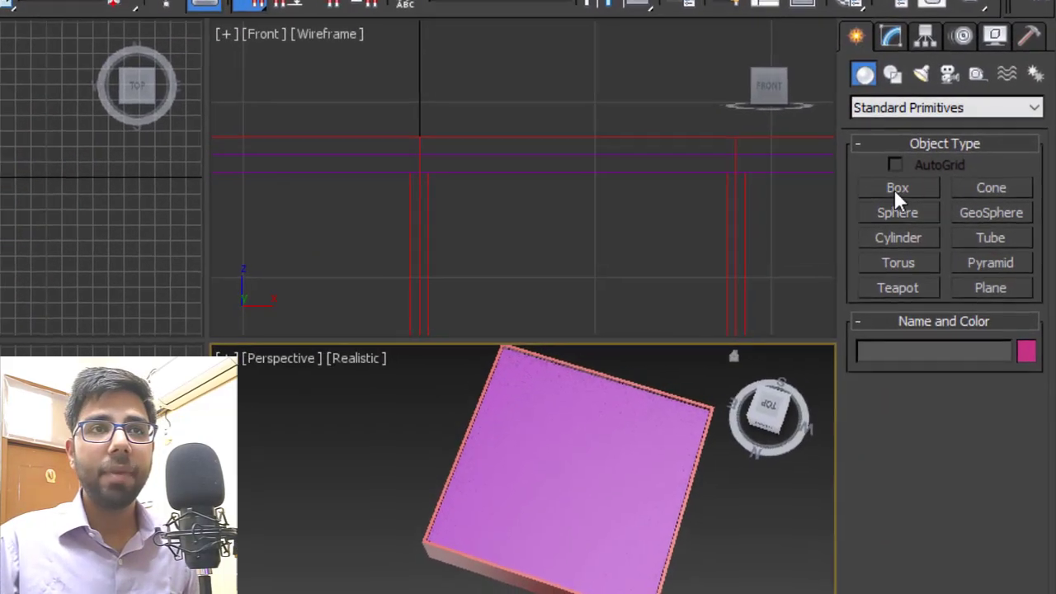
pyautogui.click(897, 191)
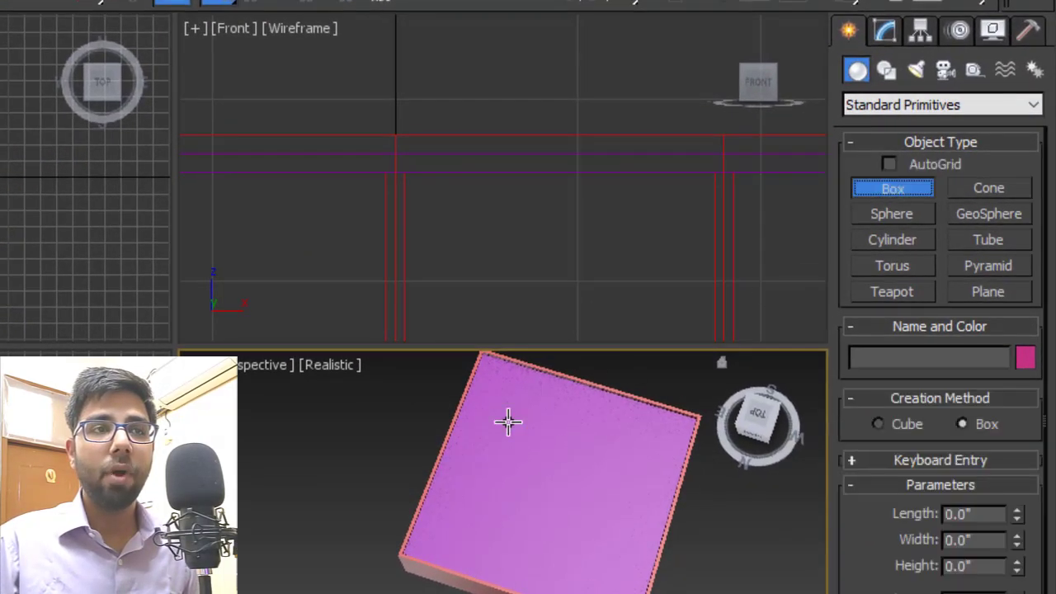
pyautogui.keyDown('alt'); pyautogui.moveTo(527, 412); pyautogui.dragTo(310, 419, button='middle'); pyautogui.keyUp('alt')
pyautogui.moveTo(281, 426); pyautogui.dragTo(543, 384)
pyautogui.click(549, 320)
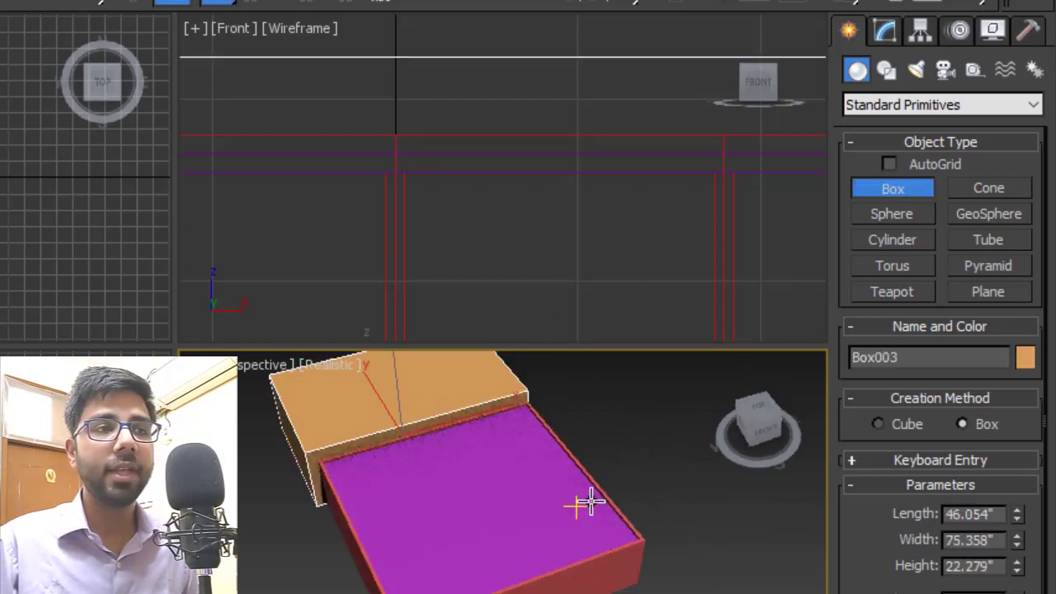
# Set the new headboard box's length to 8 inches
pyautogui.keyDown('alt'); pyautogui.moveTo(591, 501); pyautogui.dragTo(617, 450, button='middle'); pyautogui.keyUp('alt')
pyautogui.moveTo(997, 515); pyautogui.dragTo(867, 531)
pyautogui.write('8')
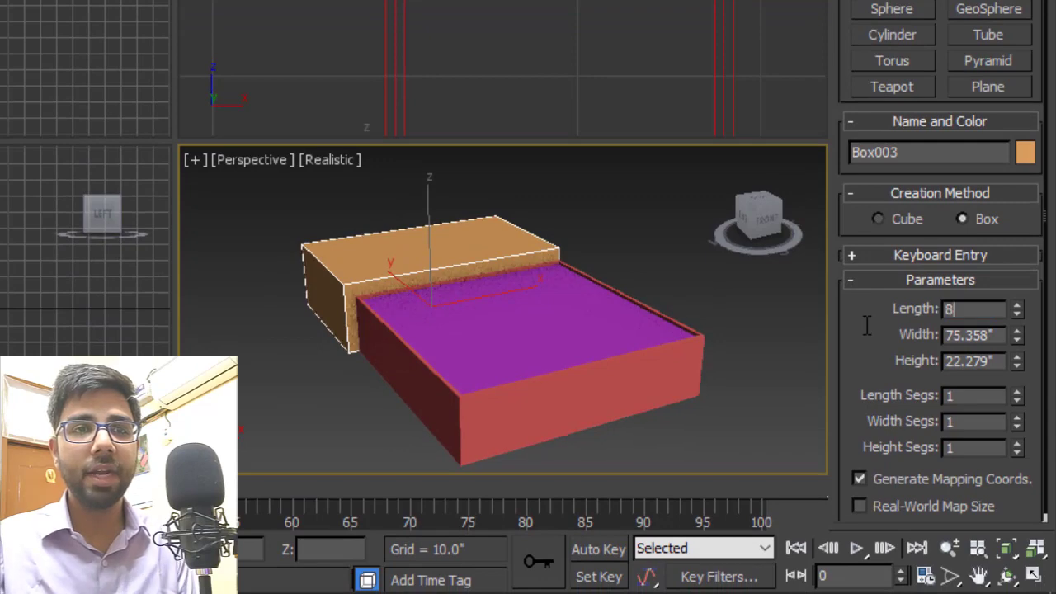
pyautogui.press('Return')
pyautogui.scroll(5, 491, 308)
pyautogui.scroll(-3, 492, 308)
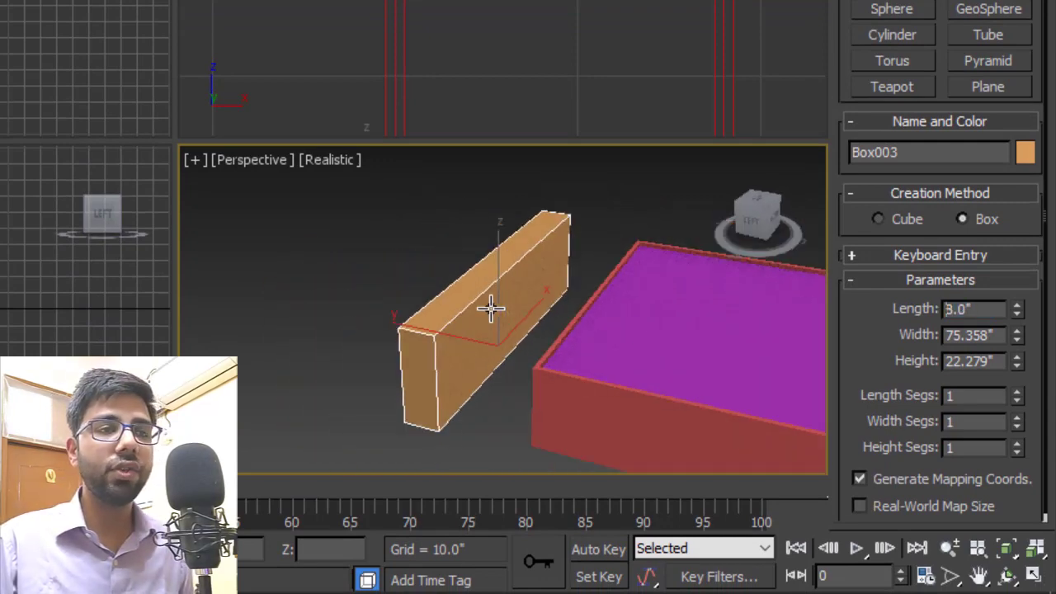
pyautogui.keyDown('alt'); pyautogui.moveTo(490, 306); pyautogui.dragTo(583, 311, button='middle'); pyautogui.keyUp('alt')
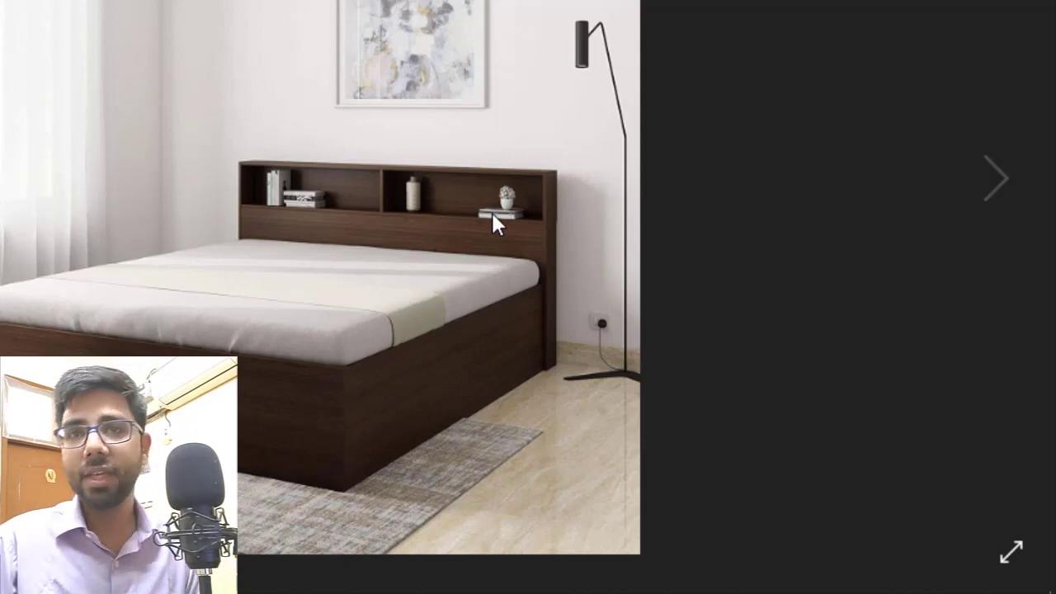
# Set the headboard box's width to 73 inches
pyautogui.doubleClick(995, 337)
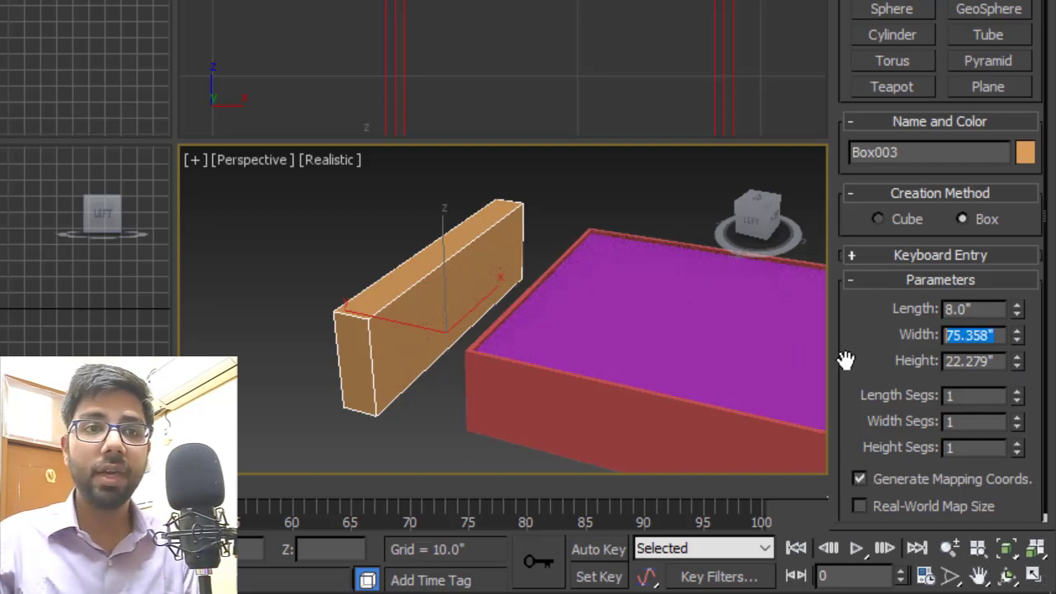
pyautogui.keyDown('alt'); pyautogui.moveTo(745, 377); pyautogui.dragTo(736, 360, button='middle'); pyautogui.keyUp('alt')
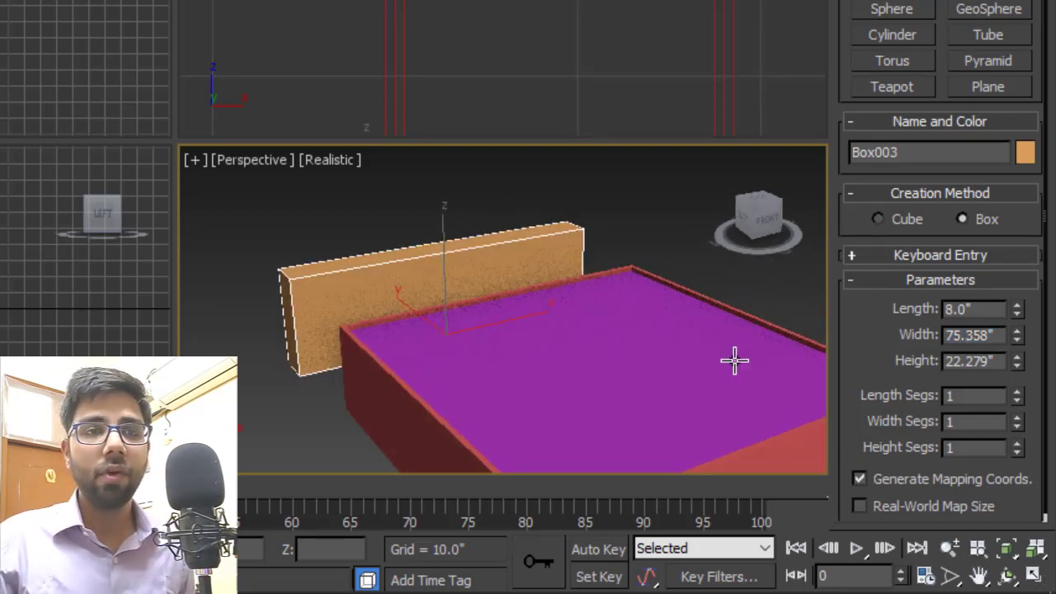
pyautogui.doubleClick(1001, 335)
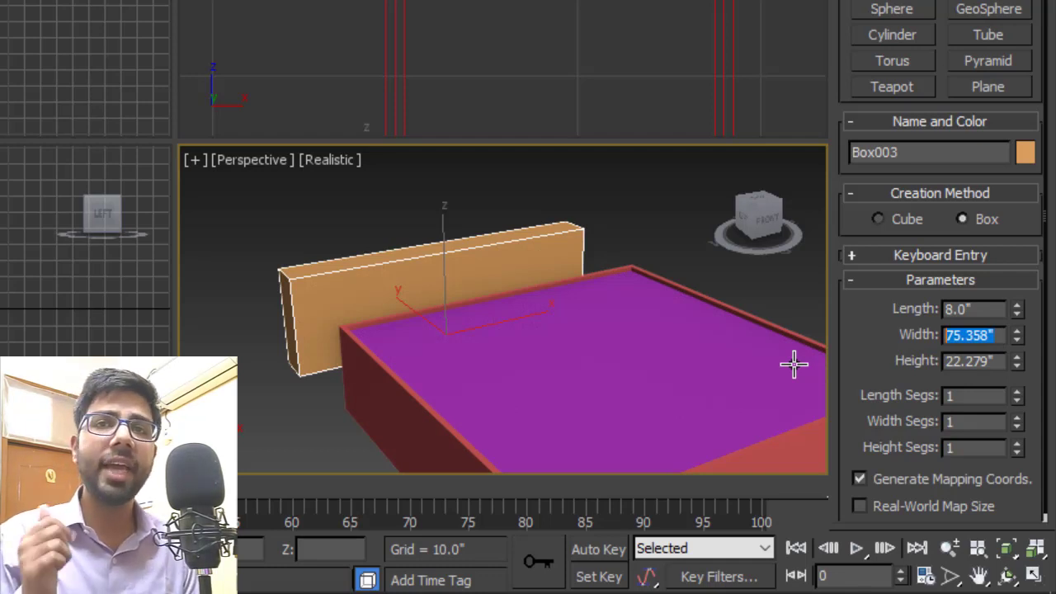
pyautogui.write('73')
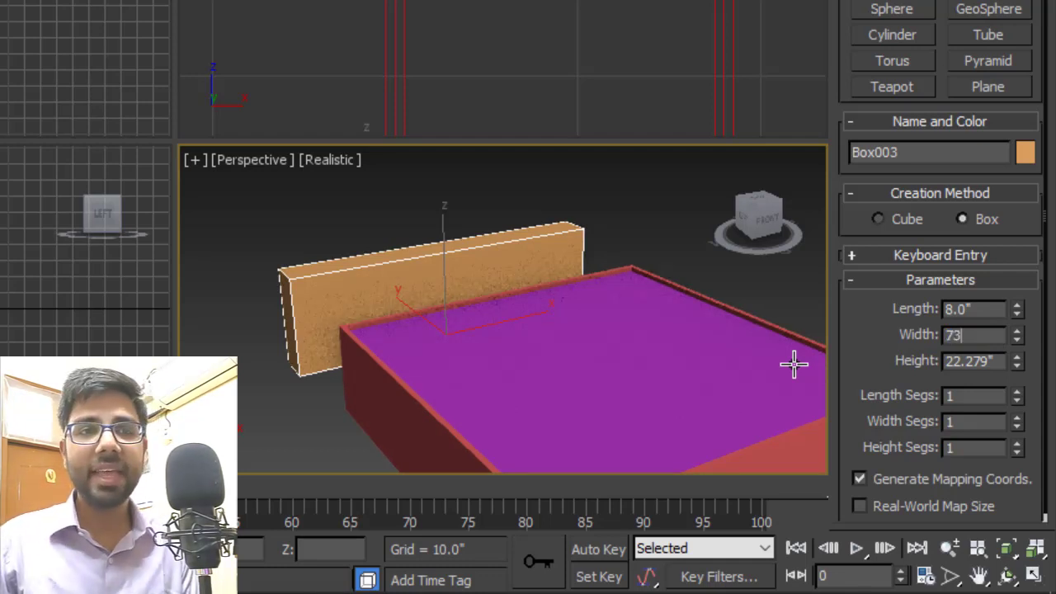
pyautogui.press('Return')
# Set the headboard box's height to 36 inches
pyautogui.doubleClick(1000, 361)
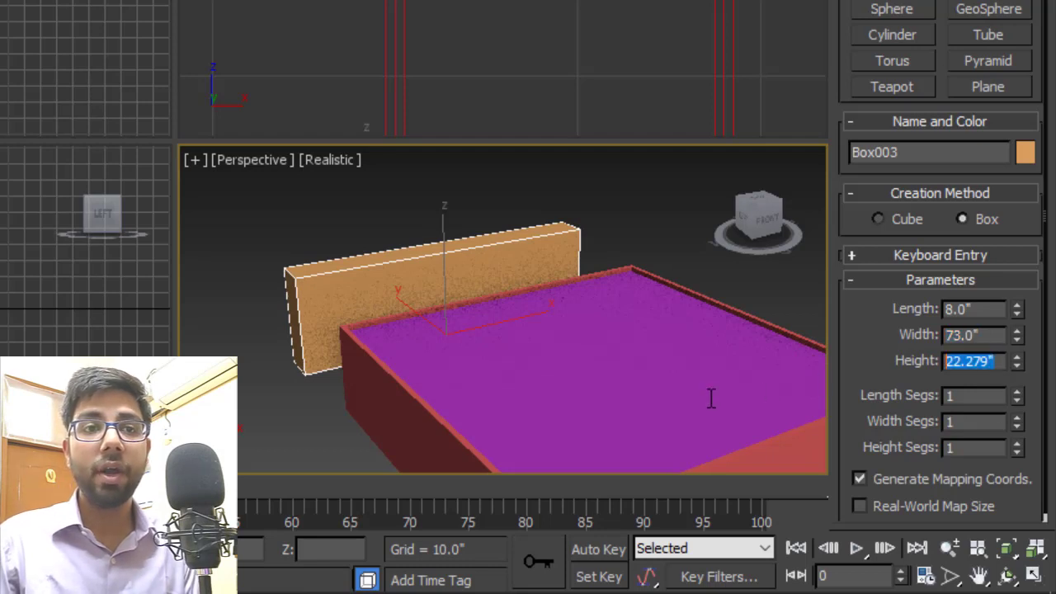
pyautogui.write('3')
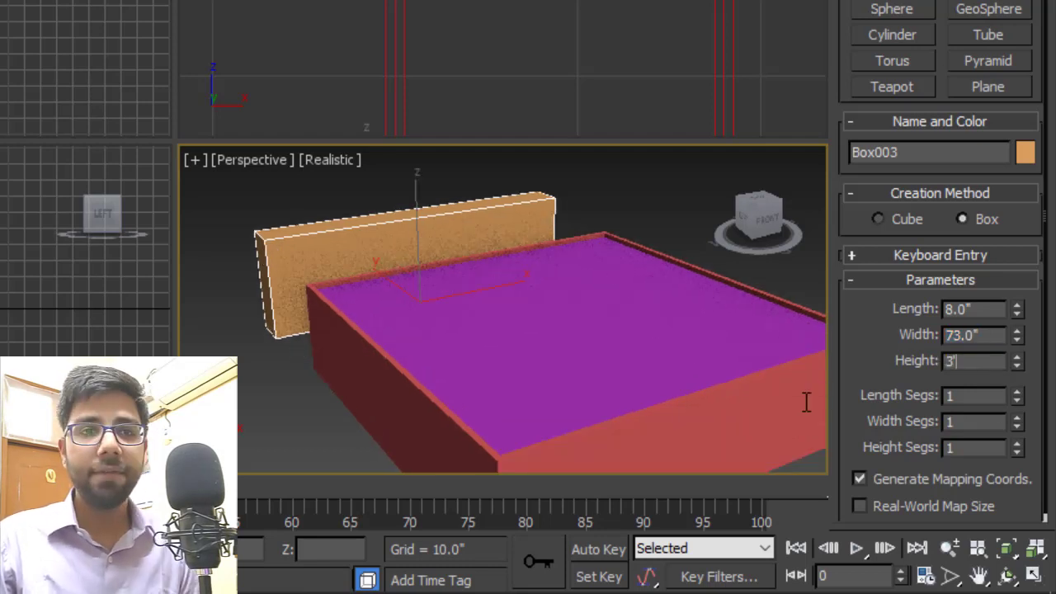
pyautogui.write('6')
pyautogui.press('Return')
pyautogui.scroll(-3, 523, 328)
pyautogui.keyDown('alt'); pyautogui.moveTo(523, 327); pyautogui.dragTo(481, 365, button='middle'); pyautogui.keyUp('alt')
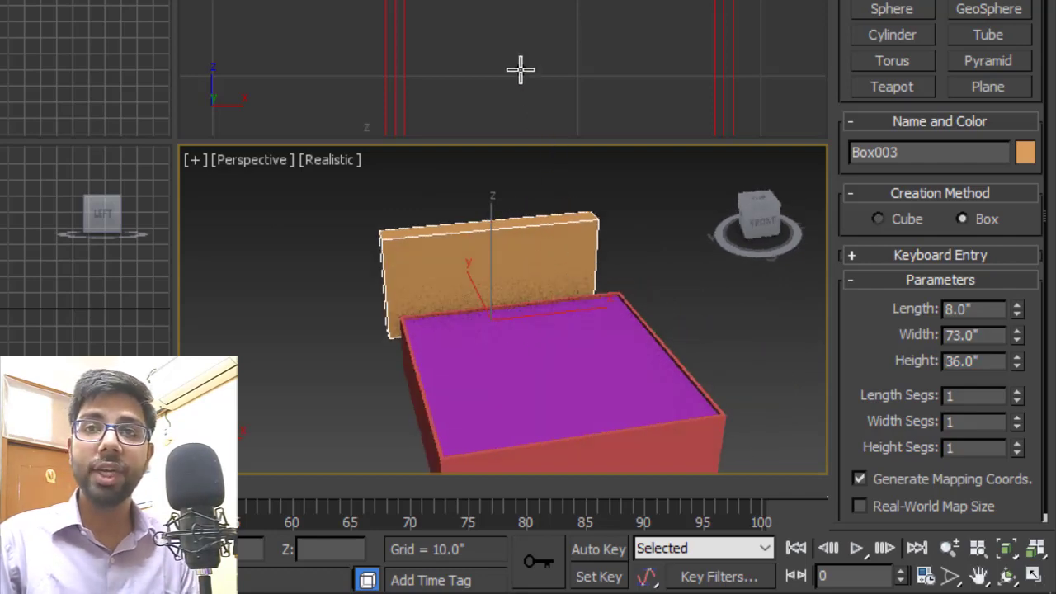
# Move the headboard box against the back edge of the bed box, at X 0 and Y 40 inches
pyautogui.scroll(-2, 459, 53)
pyautogui.scroll(-2, 456, 41)
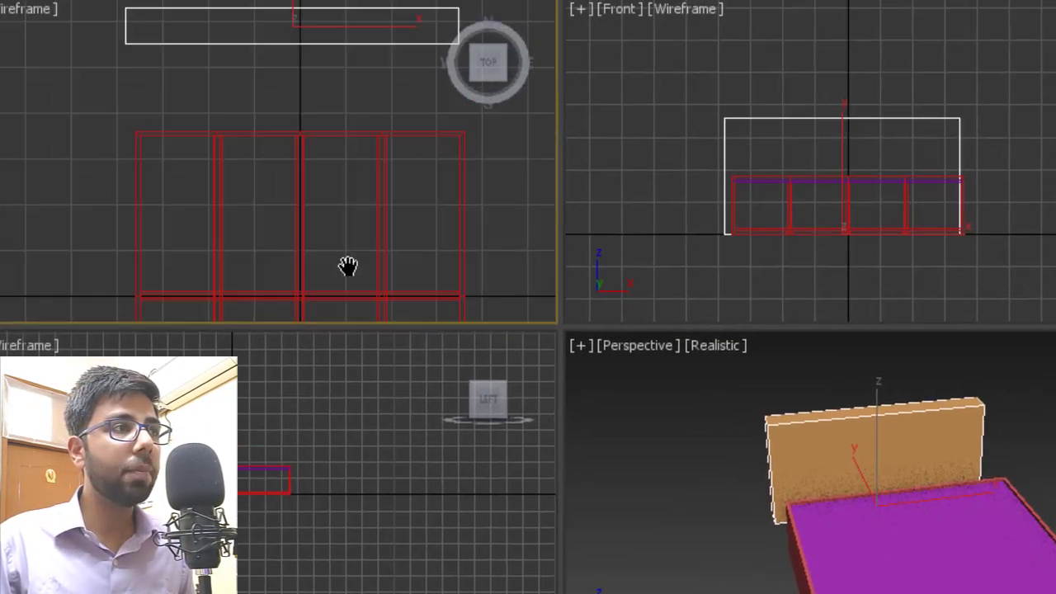
pyautogui.moveTo(348, 266); pyautogui.dragTo(343, 321, button='middle')
pyautogui.press('w')
pyautogui.moveTo(291, 76); pyautogui.dragTo(295, 153)
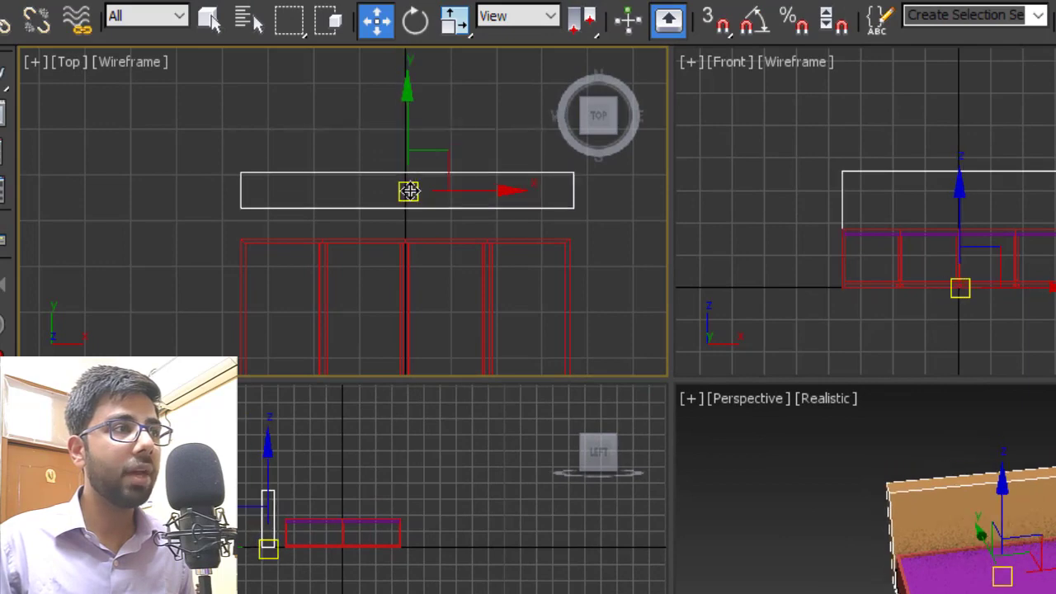
pyautogui.moveTo(404, 206); pyautogui.dragTo(405, 217)
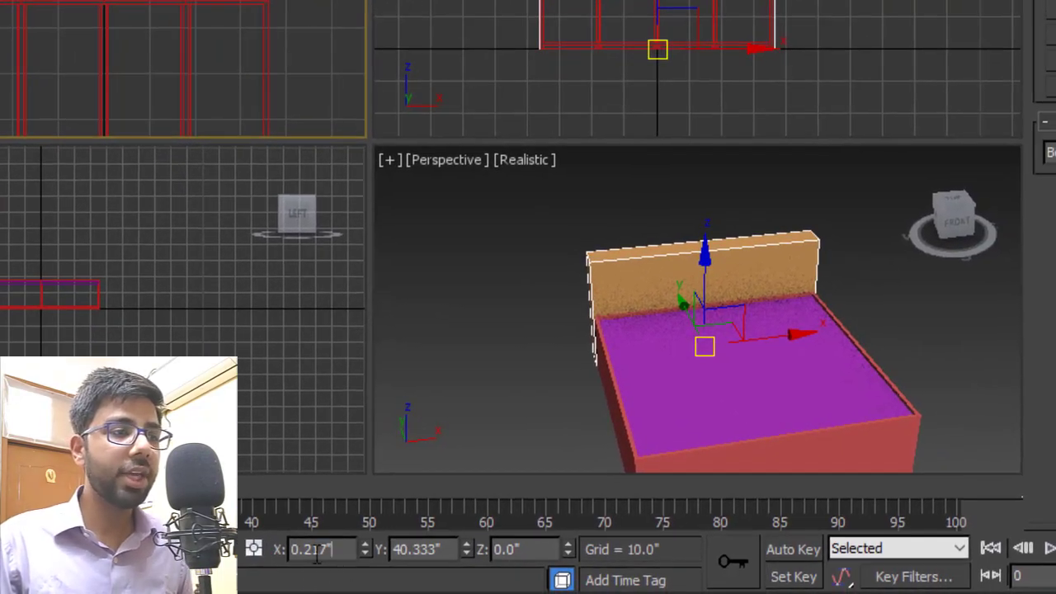
pyautogui.doubleClick(317, 549)
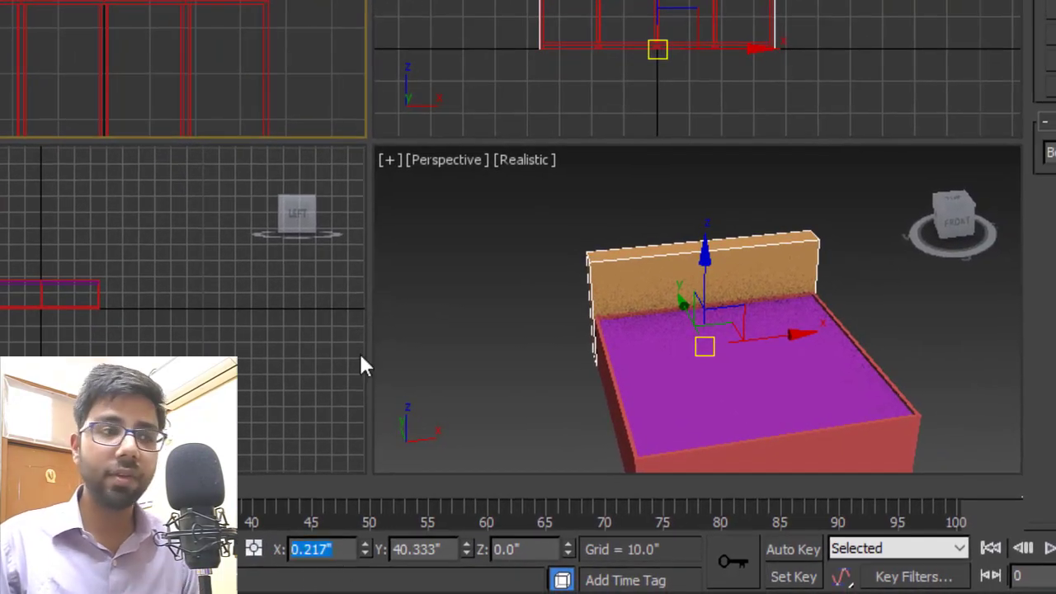
pyautogui.write('0')
pyautogui.press('Tab')
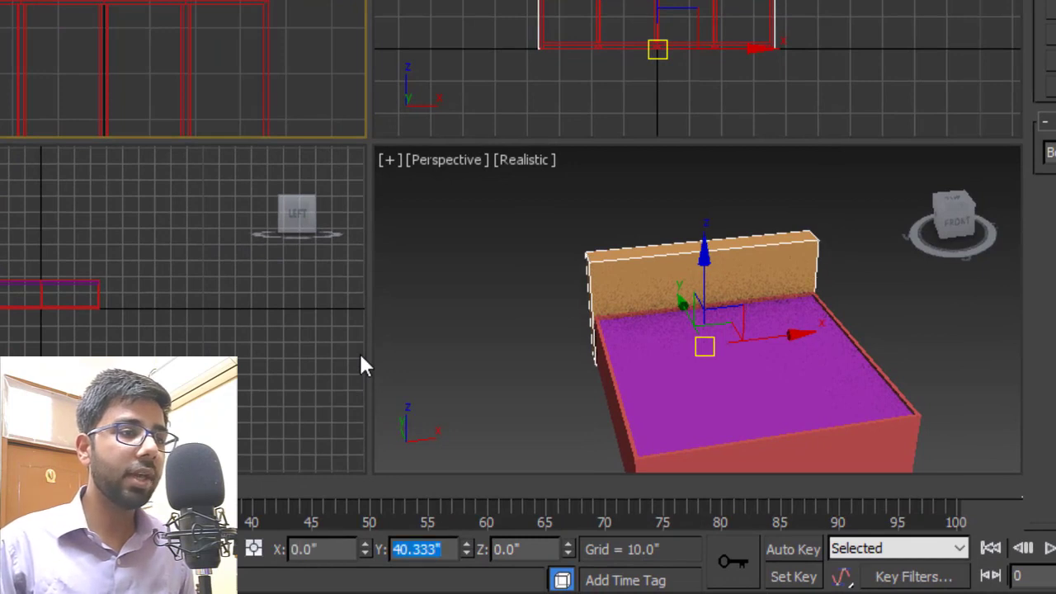
pyautogui.write('40')
pyautogui.press('Tab')
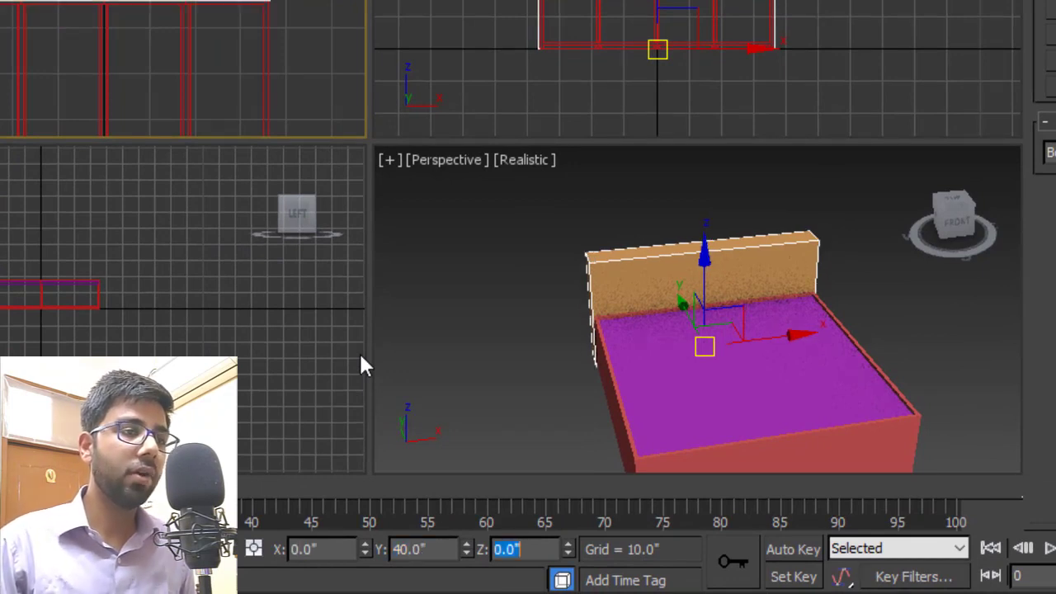
# Examine the joint between the headboard box and the bed box from the front and side
pyautogui.keyDown('alt'); pyautogui.moveTo(832, 317); pyautogui.dragTo(848, 291, button='middle'); pyautogui.keyUp('alt')
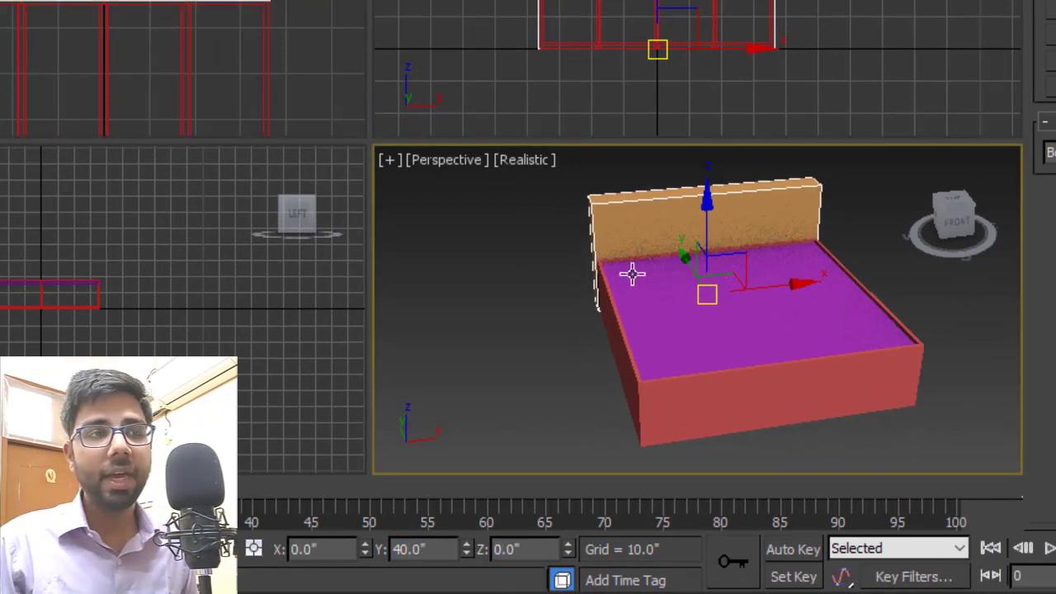
pyautogui.scroll(4, 620, 290)
pyautogui.moveTo(619, 290)
pyautogui.keyDown('alt'); pyautogui.mouseDown(button='middle')
pyautogui.moveTo(712, 278)
pyautogui.moveTo(745, 253)
pyautogui.moveTo(611, 269)
pyautogui.moveTo(647, 268)
pyautogui.moveTo(540, 337)
pyautogui.moveTo(627, 295)
pyautogui.mouseUp(button='middle'); pyautogui.keyUp('alt')
pyautogui.scroll(-4, 626, 295)
pyautogui.keyDown('alt'); pyautogui.moveTo(704, 284); pyautogui.dragTo(784, 249, button='middle'); pyautogui.keyUp('alt')
pyautogui.scroll(4, 712, 250)
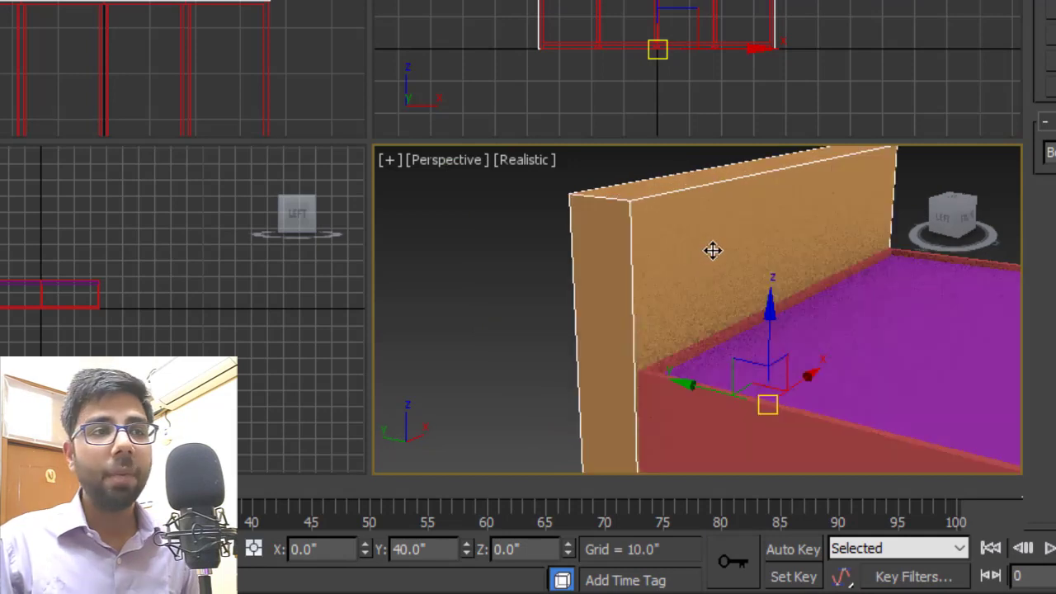
pyautogui.moveTo(719, 292); pyautogui.dragTo(677, 259, button='middle')
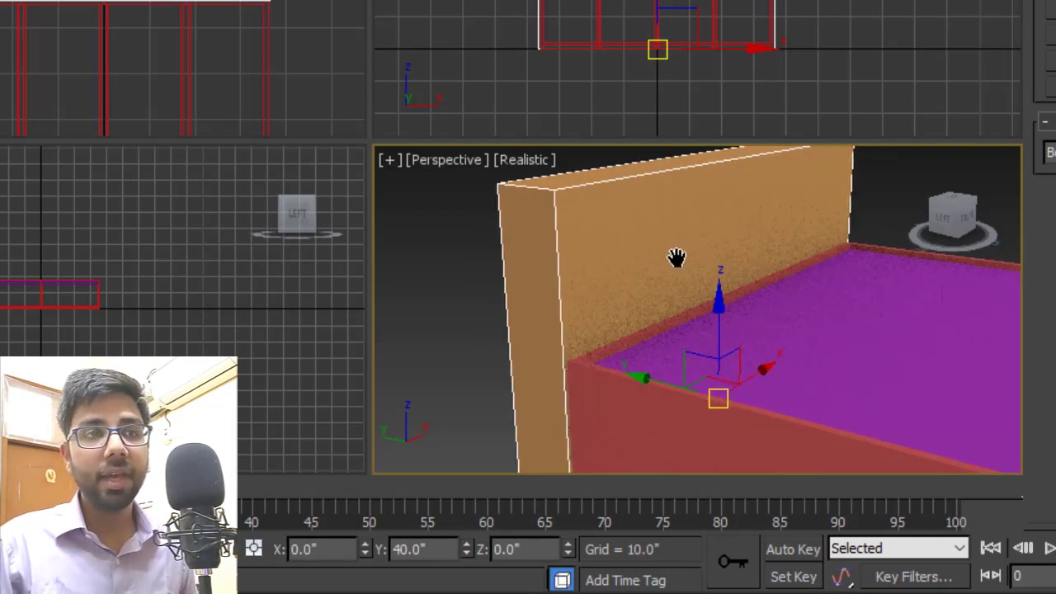
pyautogui.scroll(-2, 677, 259)
pyautogui.scroll(1, 676, 256)
pyautogui.scroll(2, 683, 256)
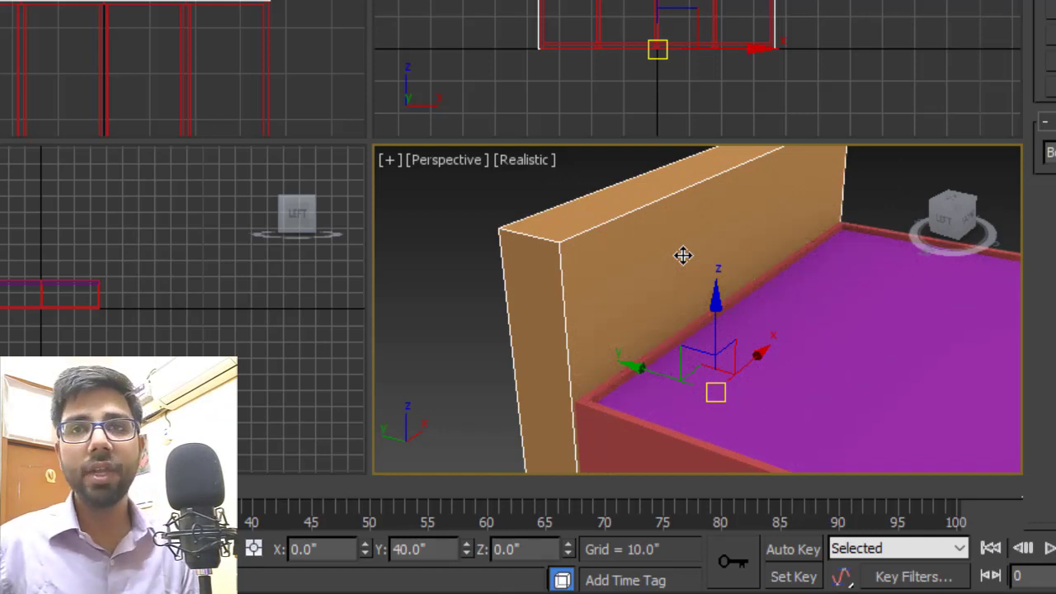
# Set the headboard box's height to 3.5 feet
pyautogui.keyDown('alt'); pyautogui.moveTo(683, 256); pyautogui.dragTo(698, 256, button='middle'); pyautogui.keyUp('alt')
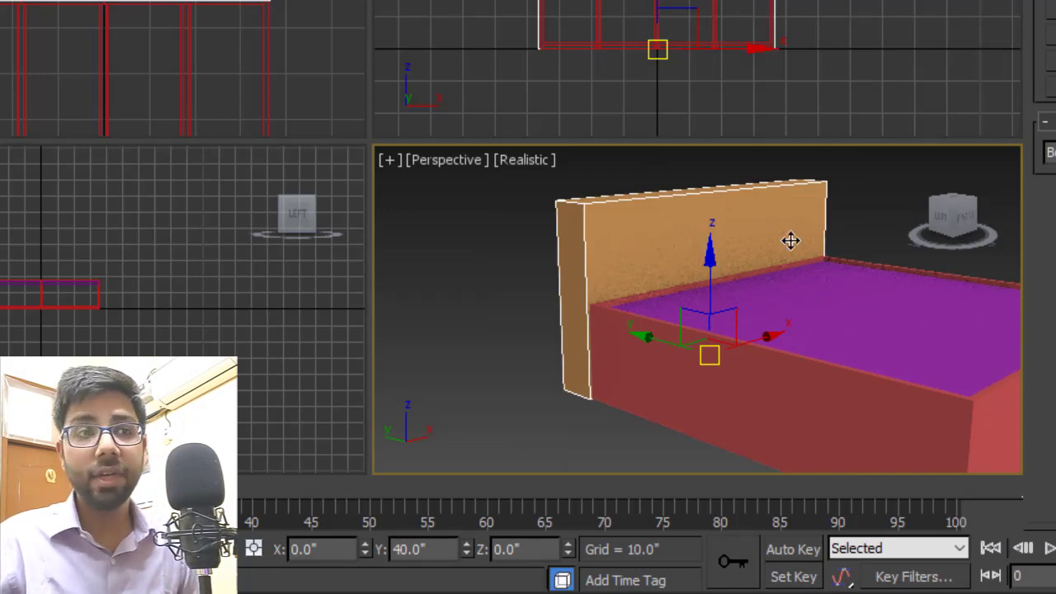
pyautogui.keyDown('alt'); pyautogui.moveTo(790, 239); pyautogui.dragTo(814, 237, button='middle'); pyautogui.keyUp('alt')
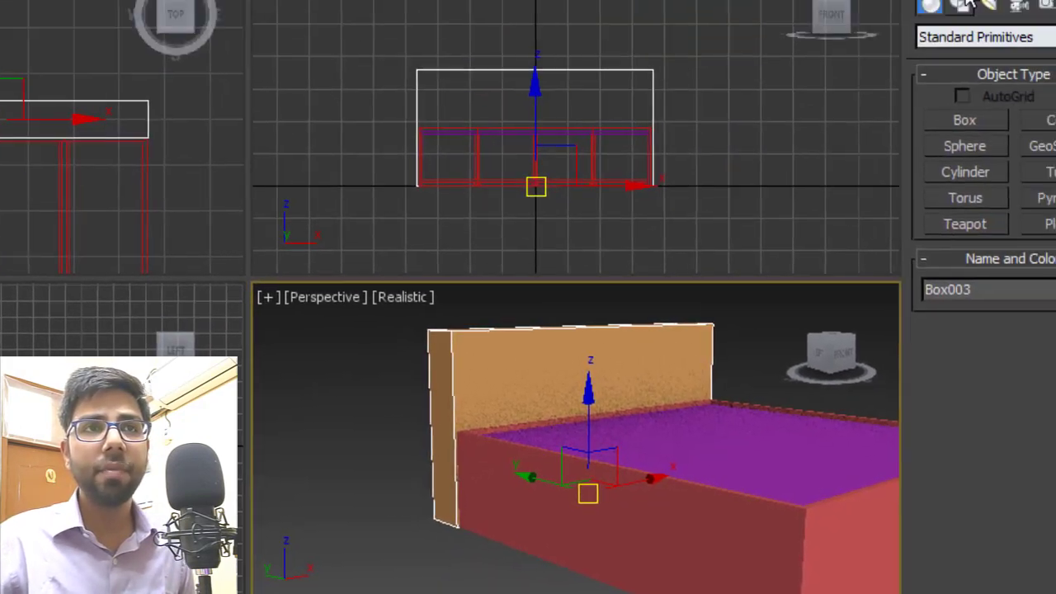
pyautogui.click(884, 44)
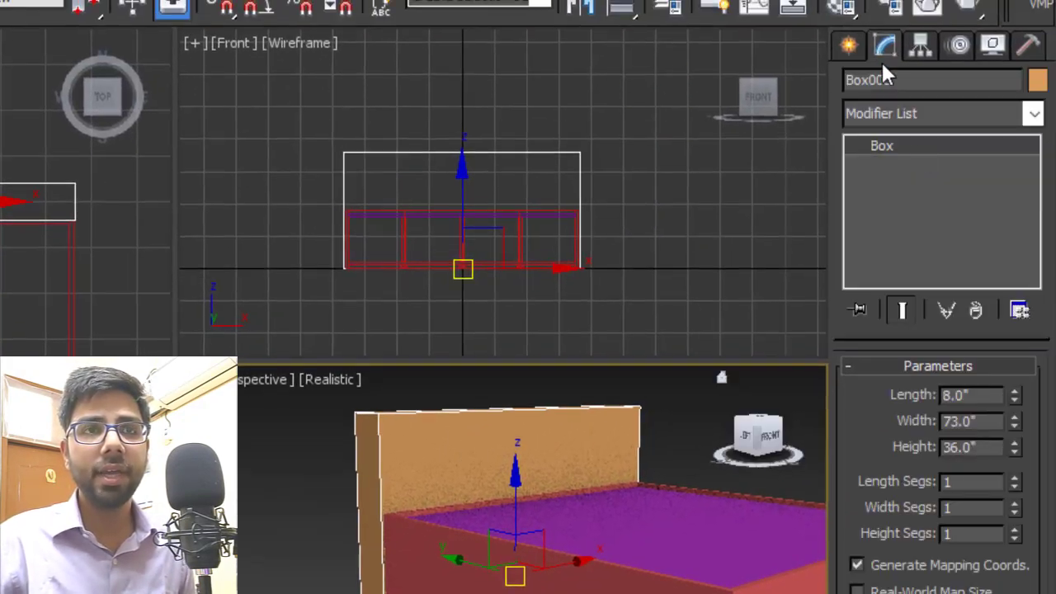
pyautogui.doubleClick(988, 447)
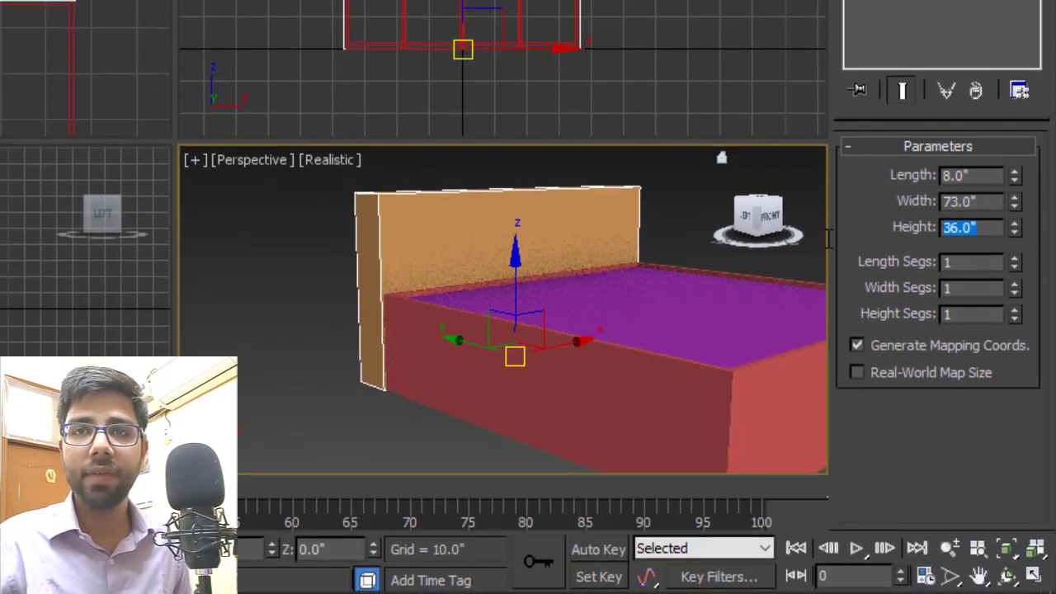
pyautogui.write('3.')
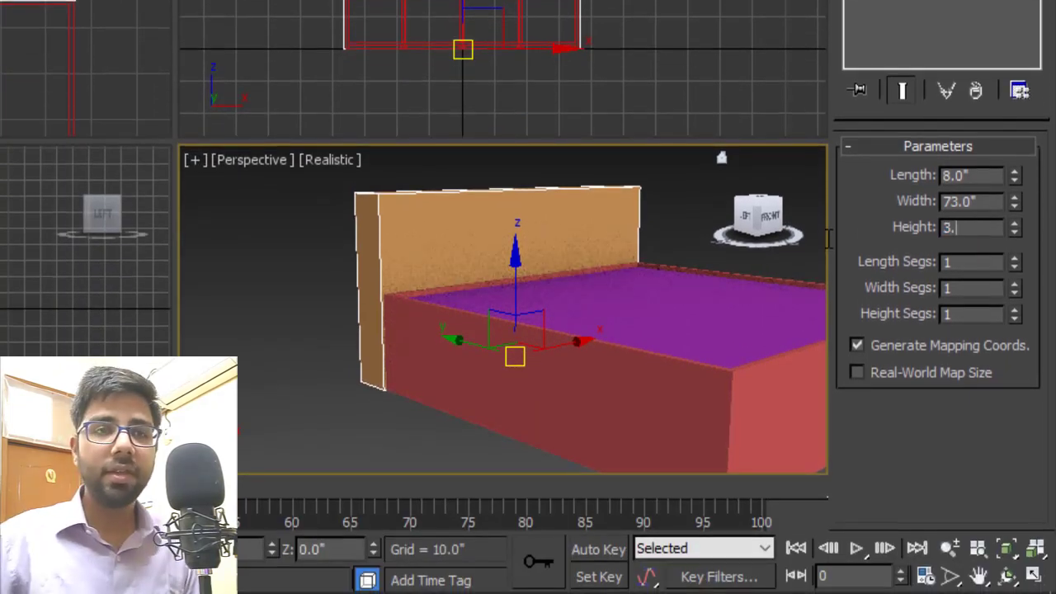
pyautogui.write("5'")
pyautogui.press('Return')
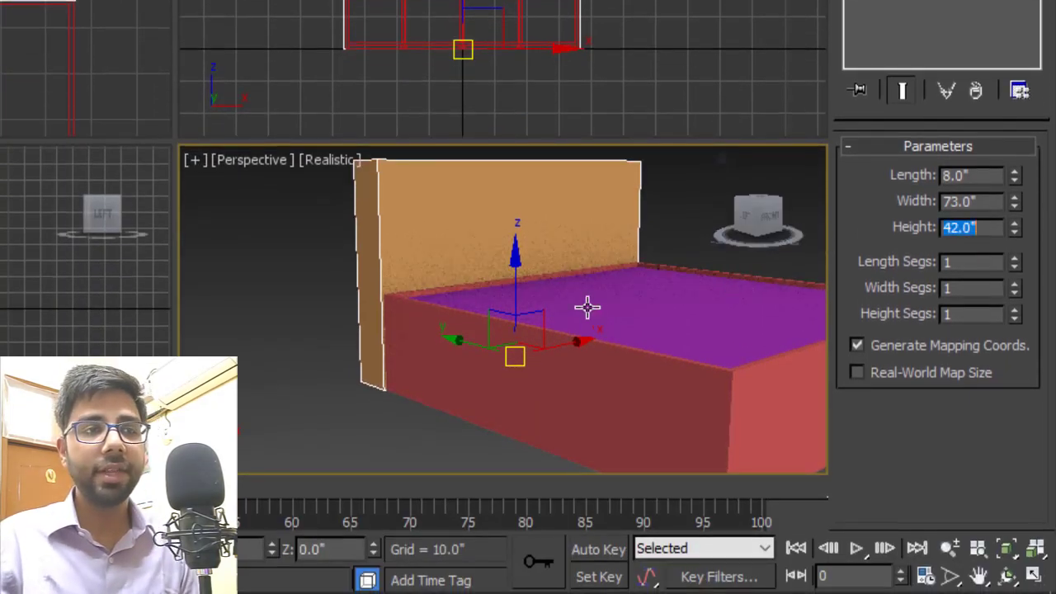
pyautogui.keyDown('alt'); pyautogui.moveTo(587, 305); pyautogui.dragTo(525, 255, button='middle'); pyautogui.keyUp('alt')
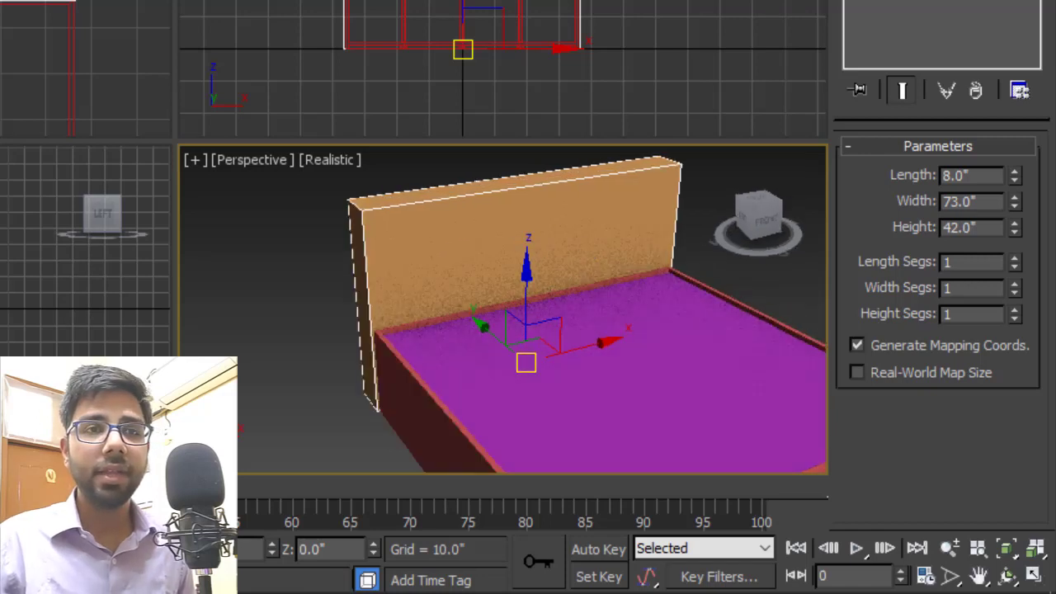
# Divide the headboard box into 2 width segments and 4 height segments
pyautogui.click(1015, 283)
pyautogui.keyDown('alt'); pyautogui.moveTo(542, 295); pyautogui.dragTo(627, 293, button='middle'); pyautogui.keyUp('alt')
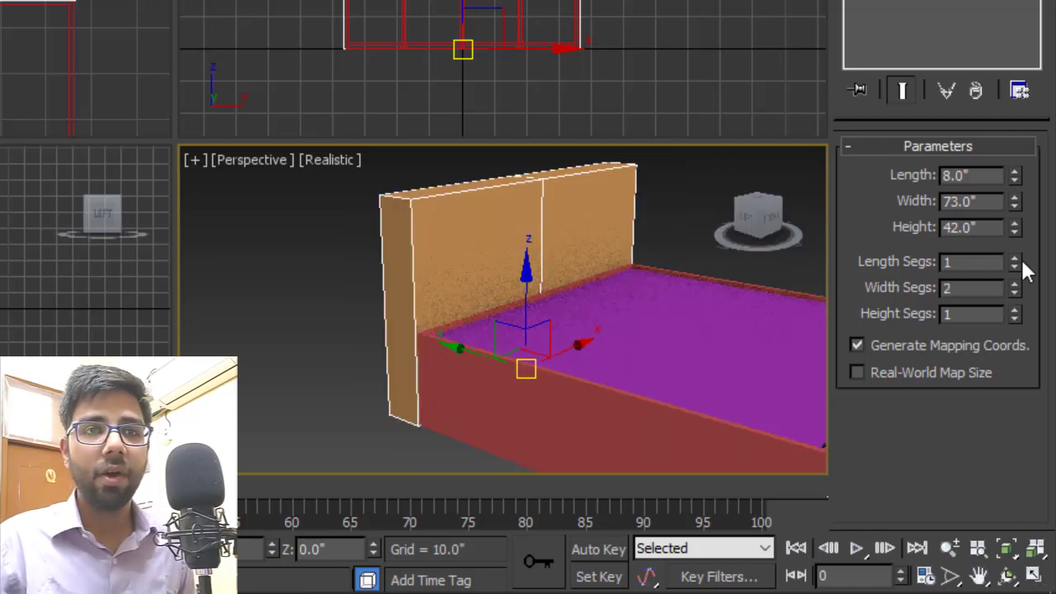
pyautogui.click(1015, 310)
pyautogui.click(1015, 310)
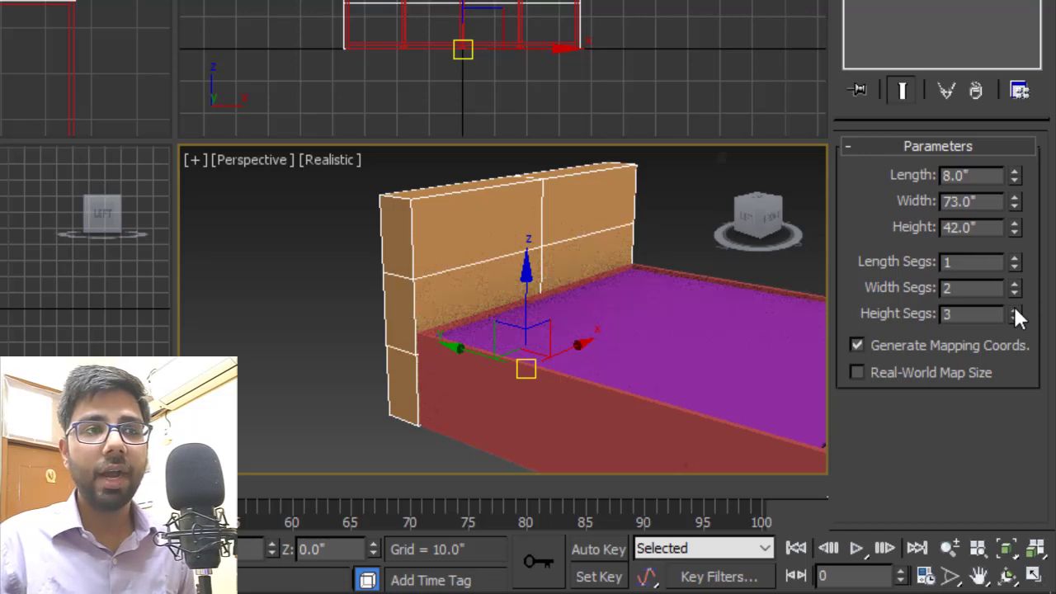
pyautogui.click(1016, 311)
pyautogui.keyDown('alt'); pyautogui.moveTo(502, 268); pyautogui.dragTo(458, 274, button='middle'); pyautogui.keyUp('alt')
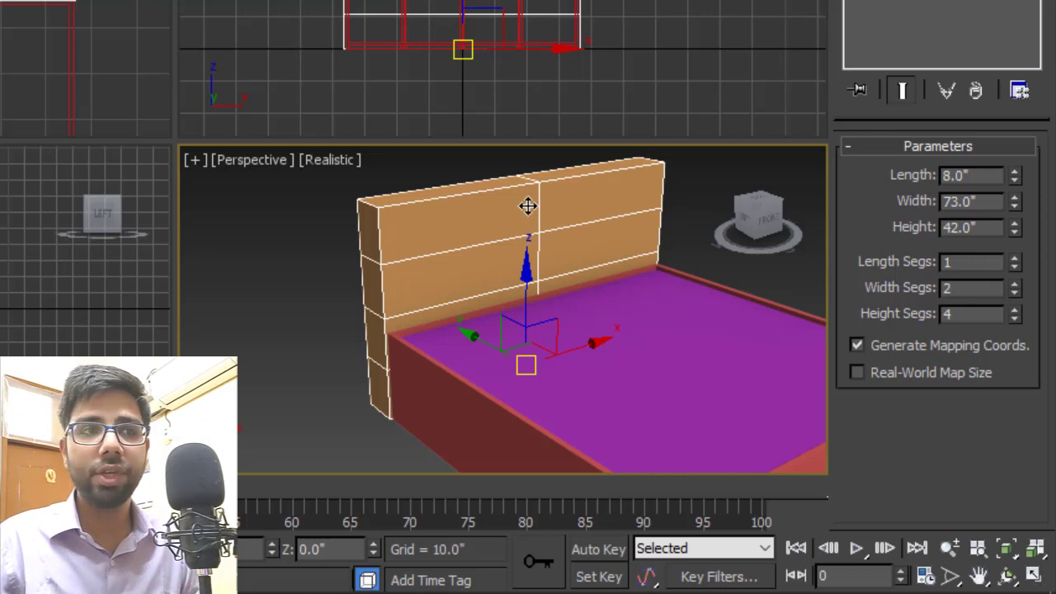
# Convert the segmented headboard box to an Editable Poly
pyautogui.scroll(2, 529, 205)
pyautogui.rightClick(551, 223)
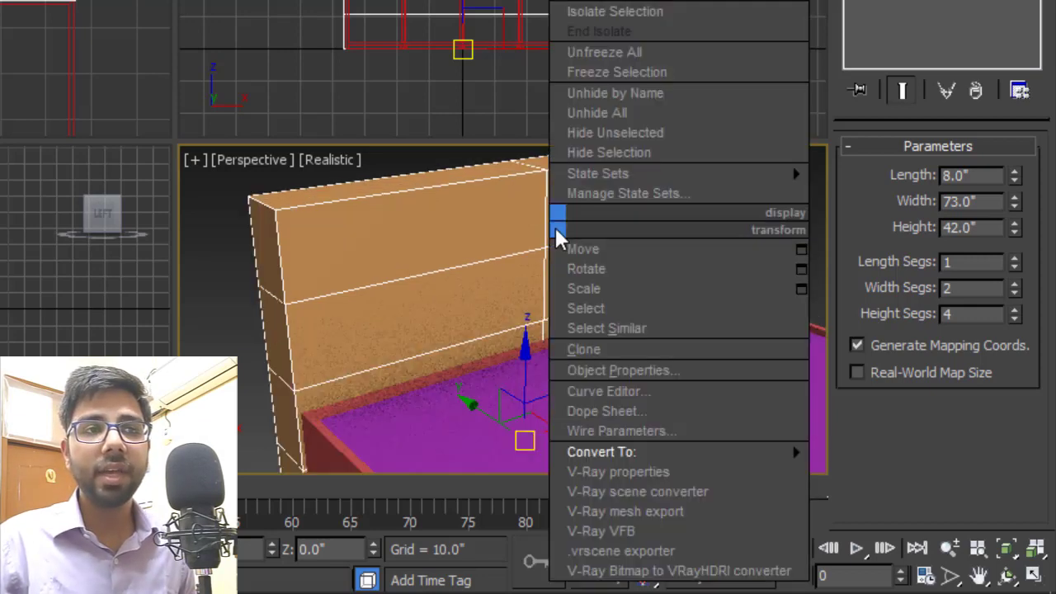
pyautogui.moveTo(765, 454)
pyautogui.click(855, 472)
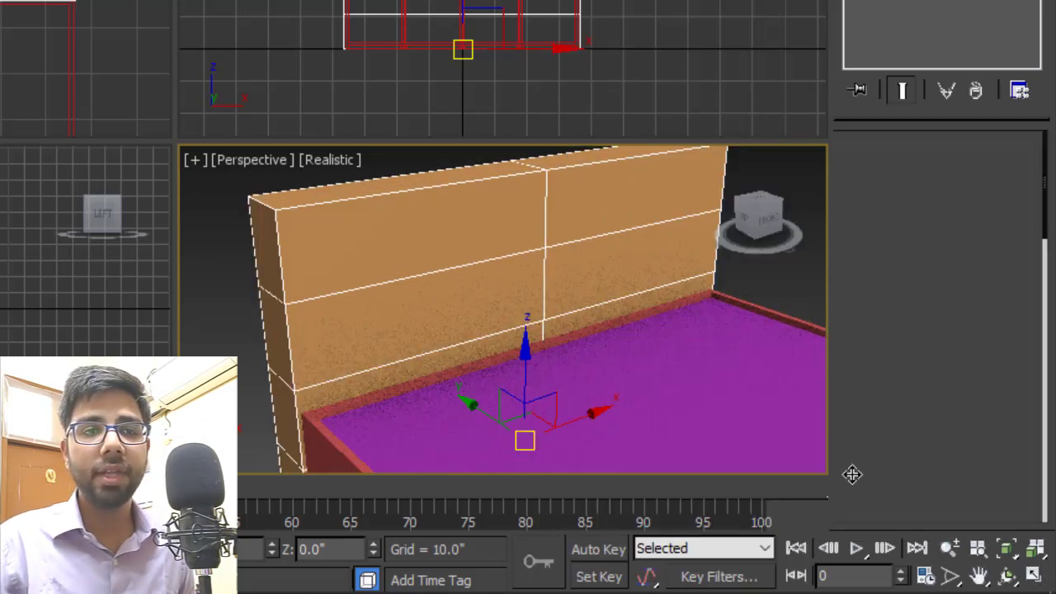
# Inset the two uppermost front polygons of the headboard by 1 inch, using the By Polygon mode
pyautogui.click(964, 173)
pyautogui.click(460, 222)
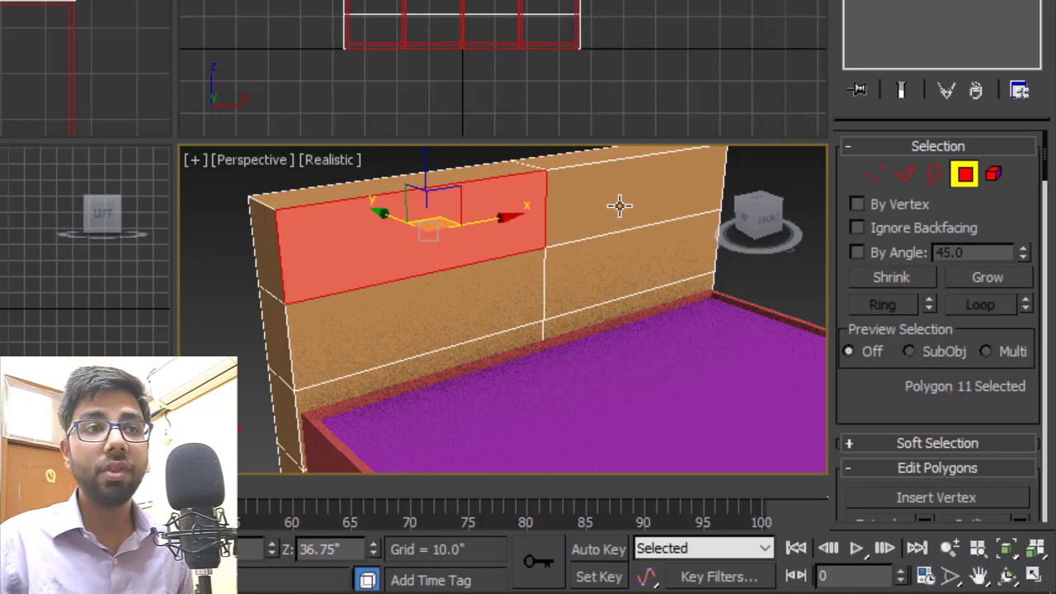
pyautogui.keyDown('ctrl'); pyautogui.click(619, 205); pyautogui.keyUp('ctrl')
pyautogui.rightClick(619, 206)
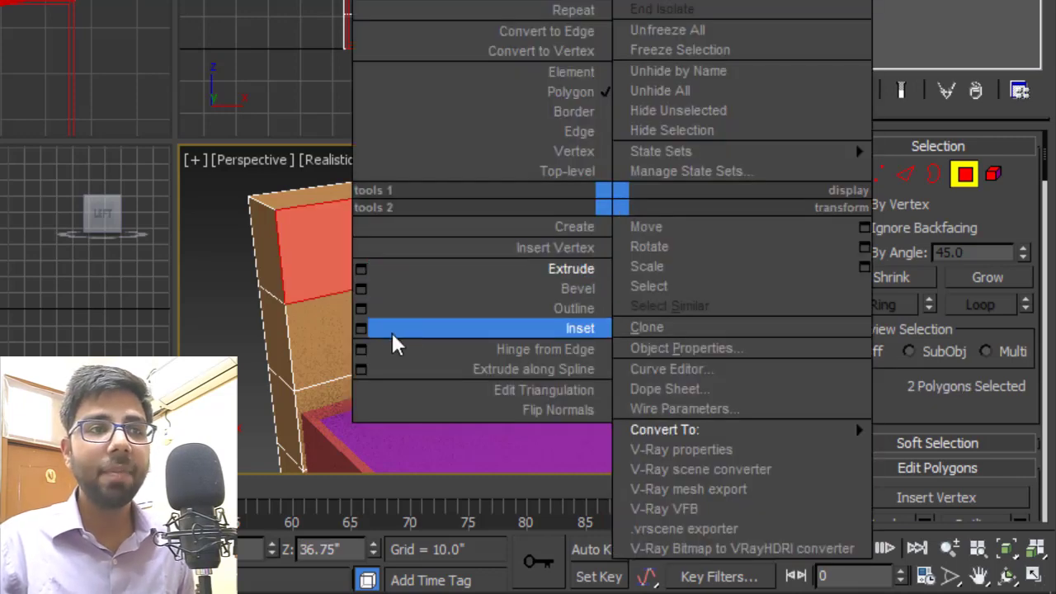
pyautogui.click(361, 328)
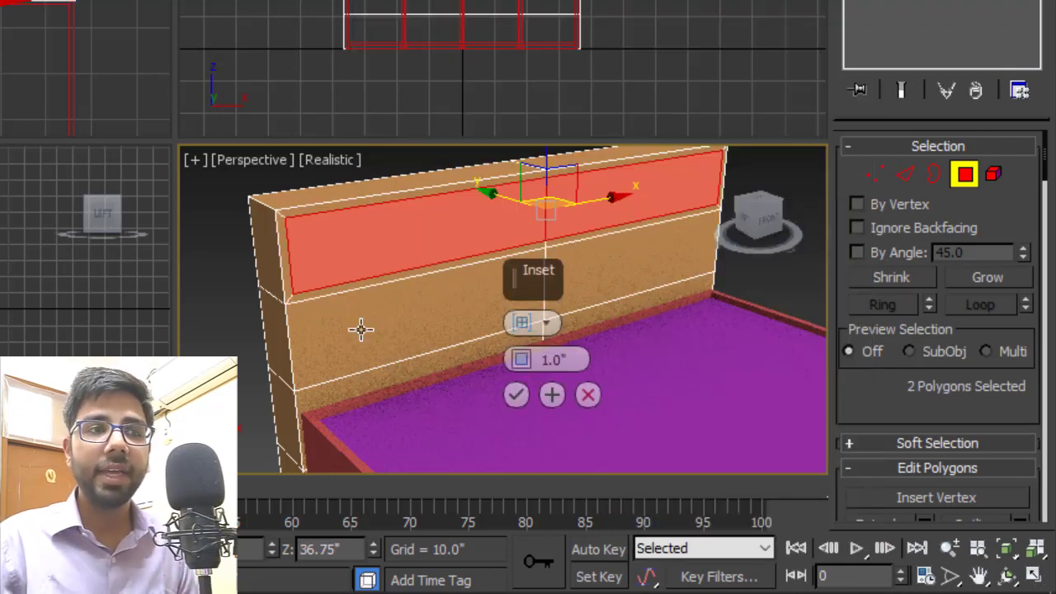
pyautogui.click(521, 322)
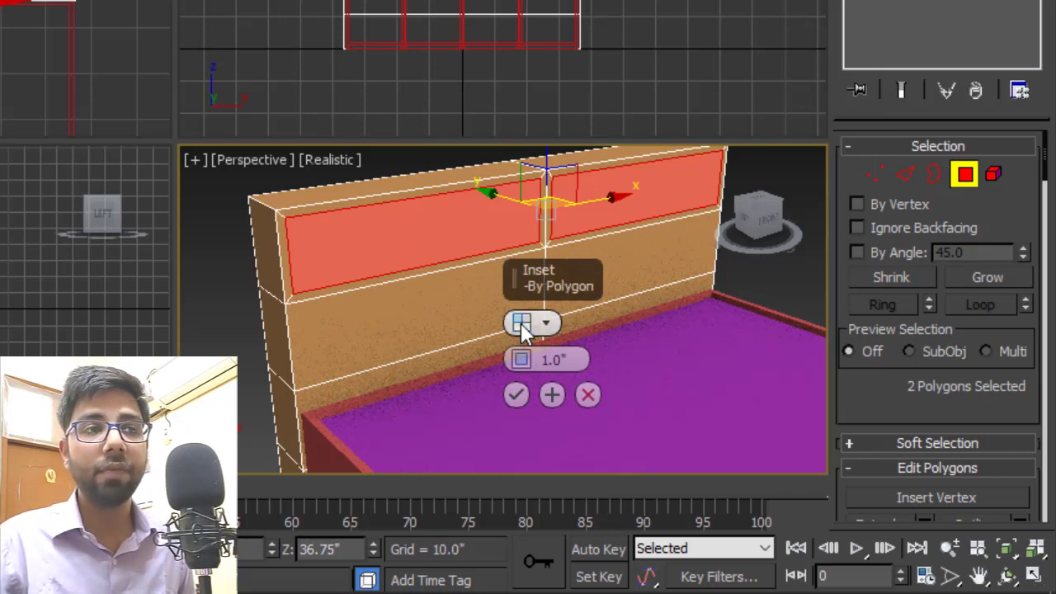
pyautogui.keyDown('alt'); pyautogui.moveTo(696, 189); pyautogui.dragTo(665, 196, button='middle'); pyautogui.keyUp('alt')
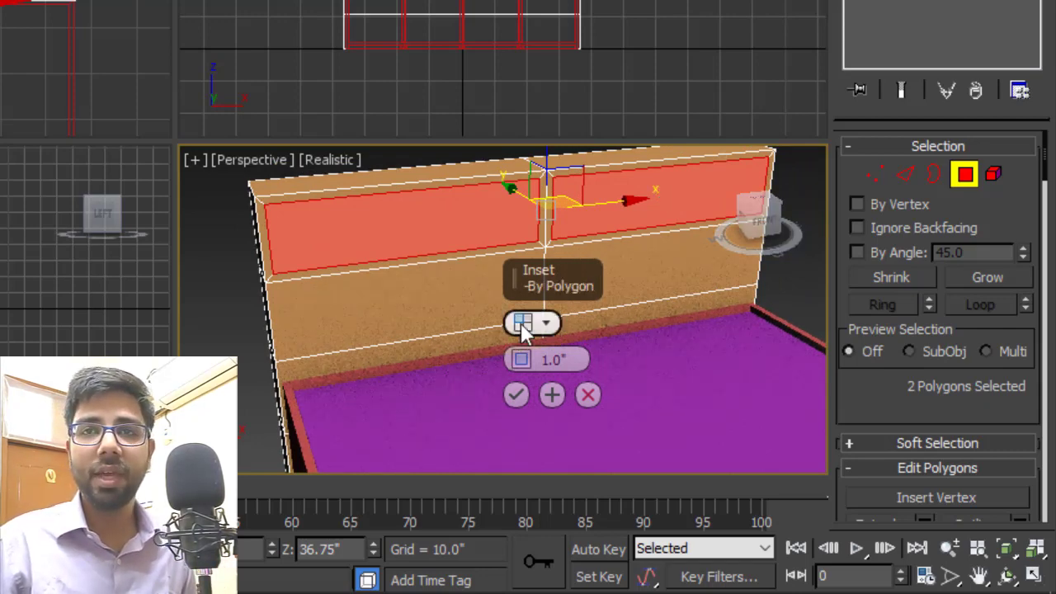
pyautogui.click(516, 395)
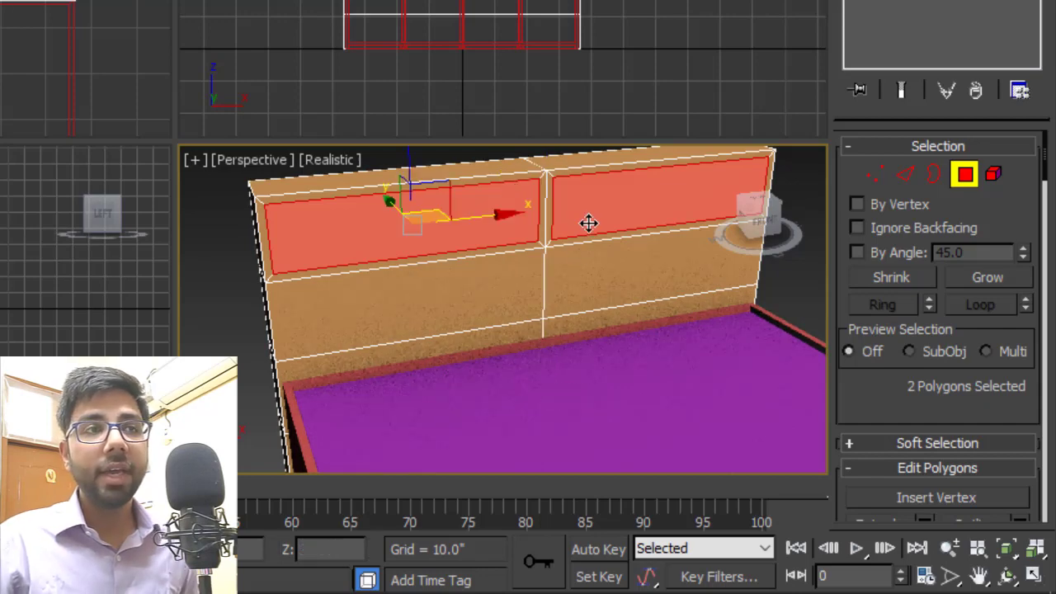
# Move the two inner vertices of the left inset panel, beside the headboard's centre line, to X -0.5 inches
pyautogui.scroll(5, 421, 55)
pyautogui.scroll(2, 420, 76)
pyautogui.moveTo(423, 71); pyautogui.dragTo(423, 1, button='middle')
pyautogui.scroll(-2, 422, 151)
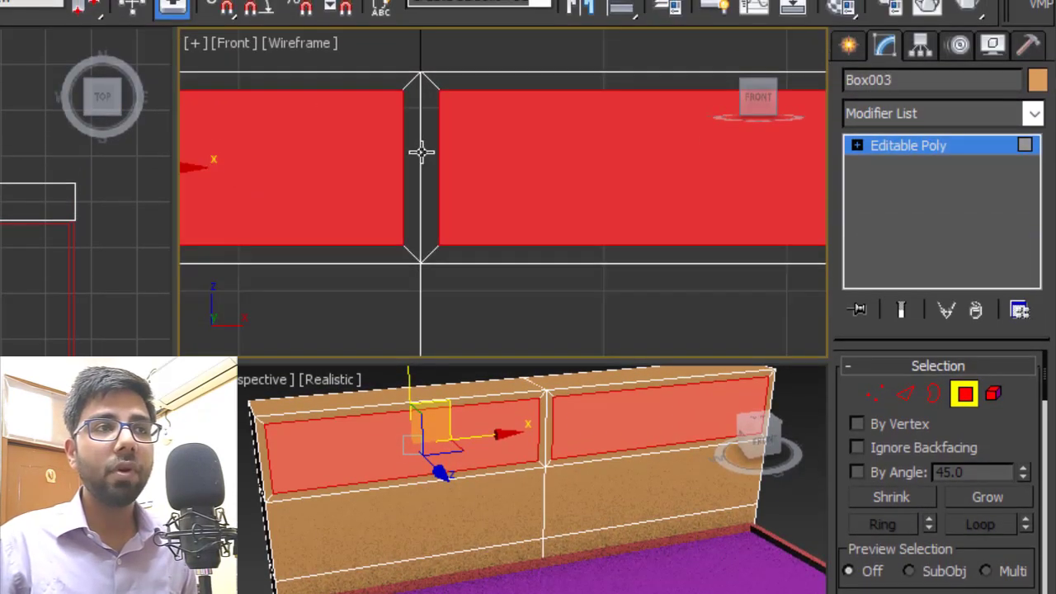
pyautogui.moveTo(421, 151); pyautogui.dragTo(420, 180, button='middle')
pyautogui.scroll(2, 430, 14)
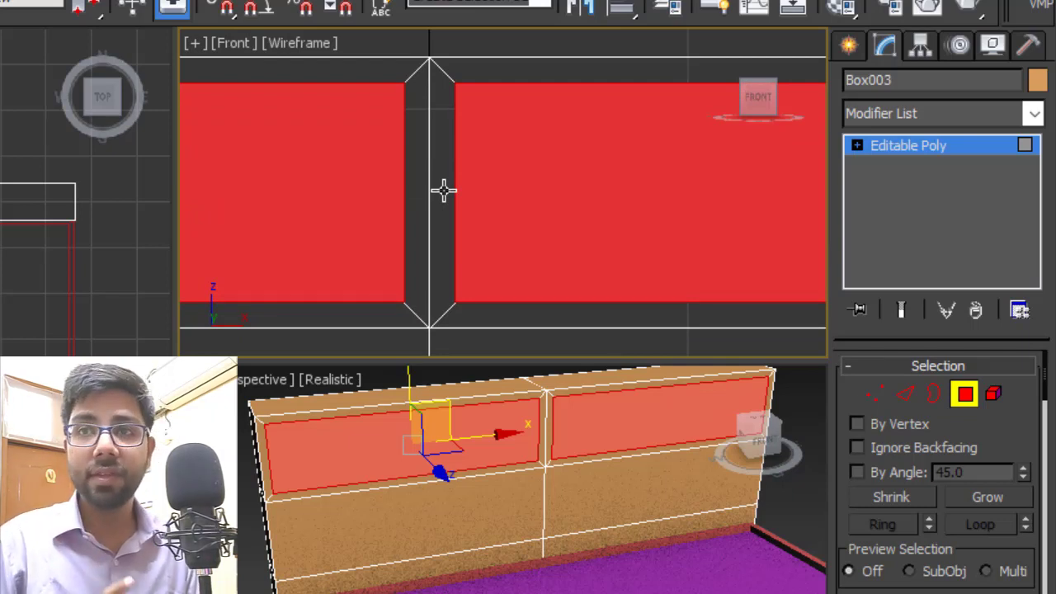
pyautogui.click(875, 394)
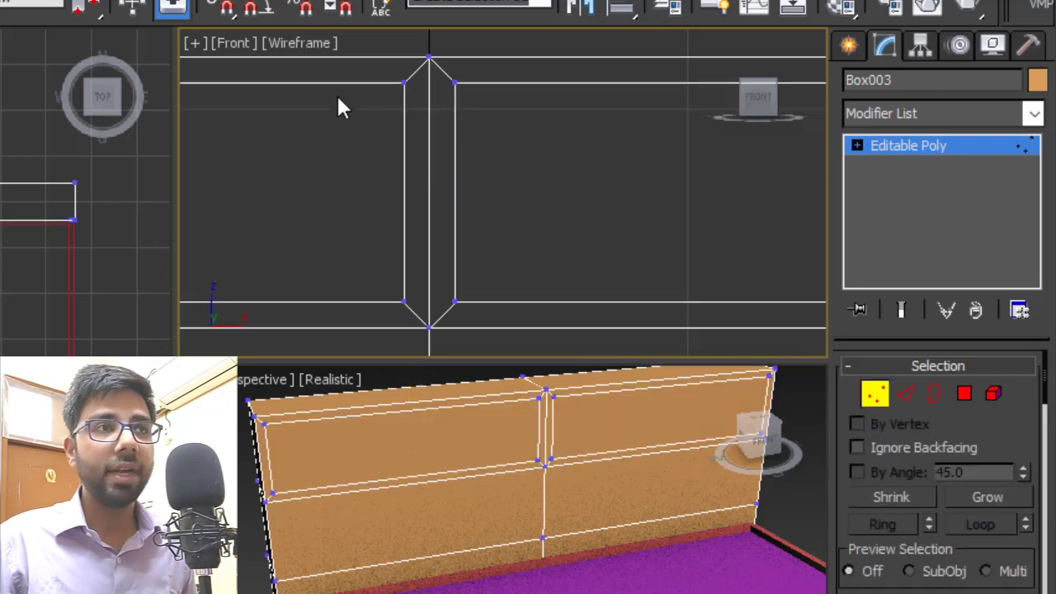
pyautogui.moveTo(388, 71); pyautogui.dragTo(421, 332)
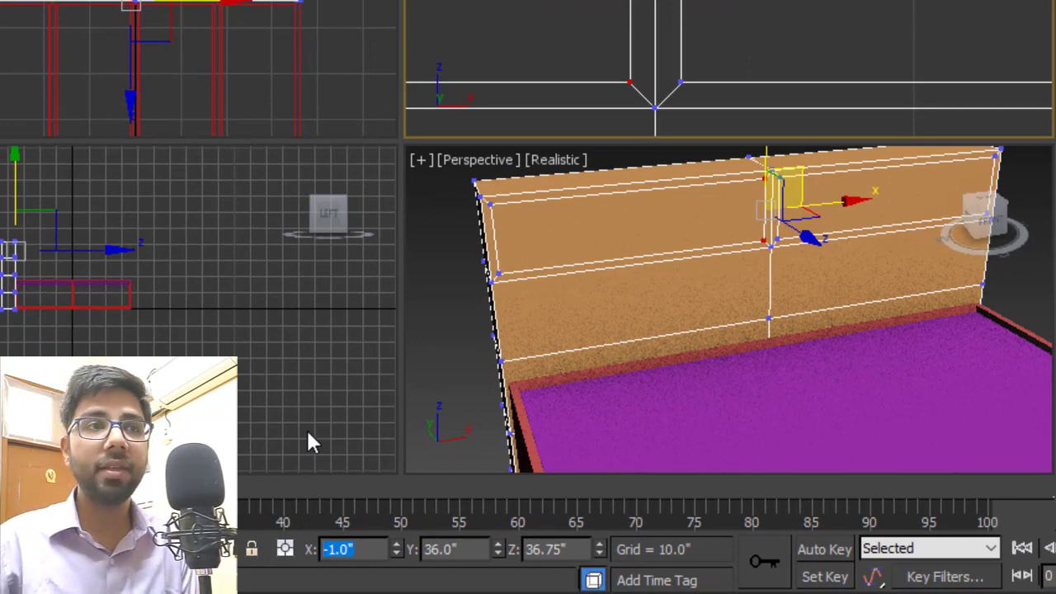
pyautogui.write('-0.5')
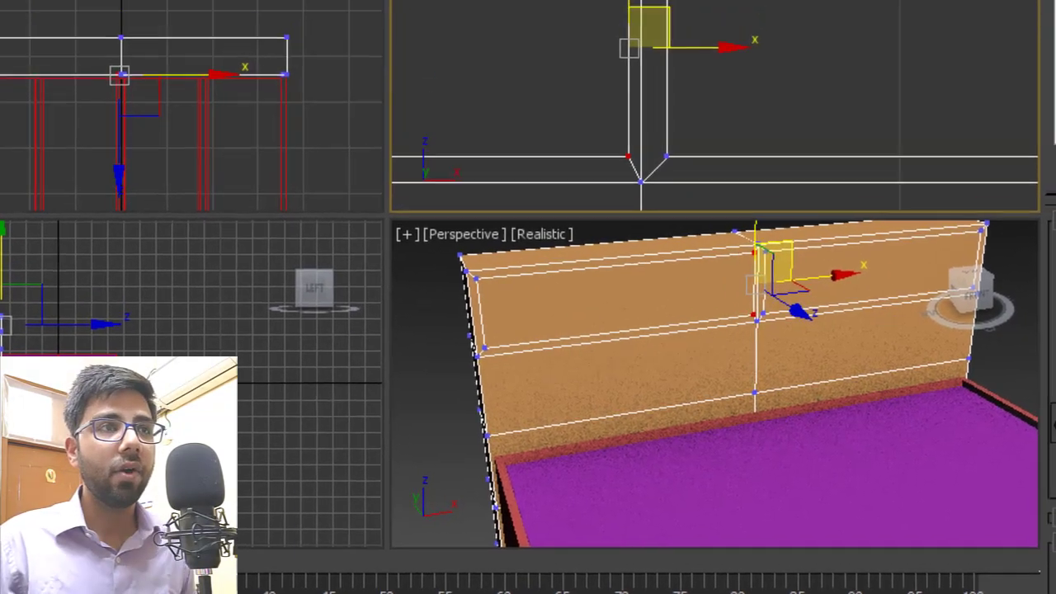
# Move the two inner vertices of the right inset panel to X 0.5 inches
pyautogui.moveTo(653, 59); pyautogui.dragTo(626, 323)
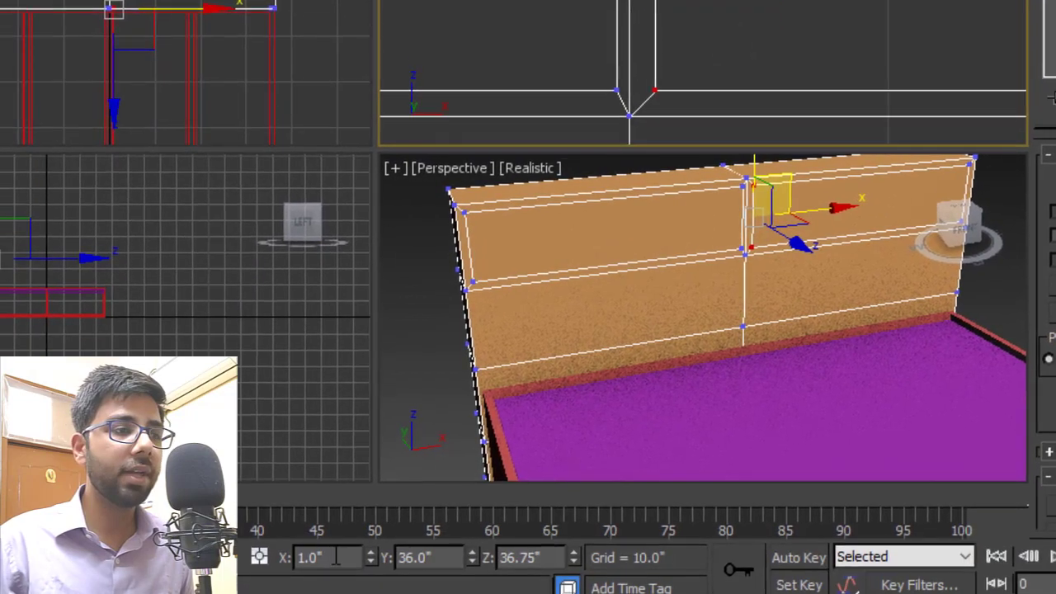
pyautogui.doubleClick(336, 557)
pyautogui.write('0.5')
pyautogui.press('Return')
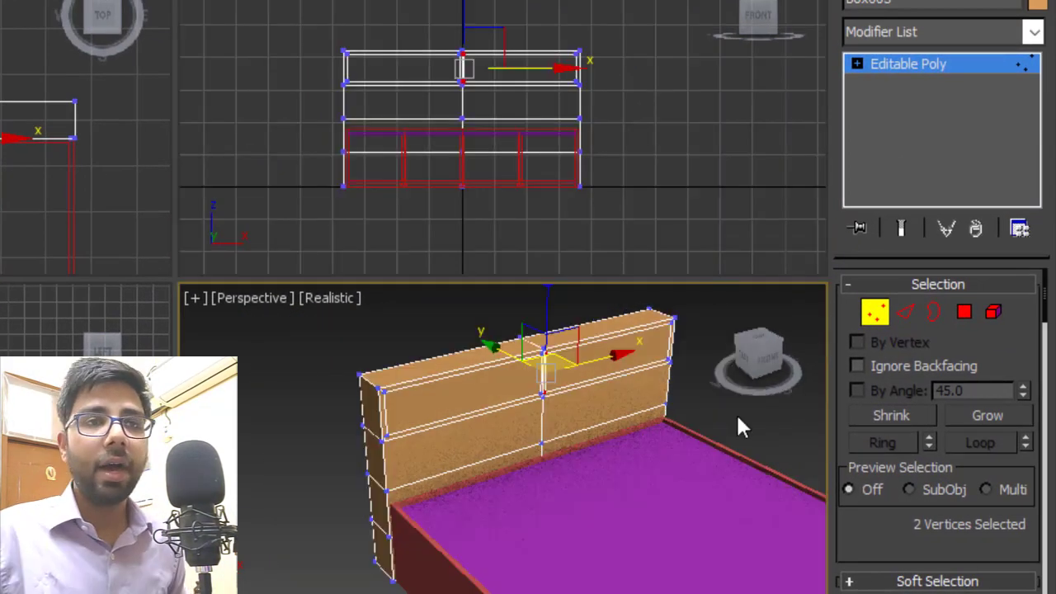
# Extrude the two inset front polygons 7 inches into the headboard to form open niches
pyautogui.click(965, 312)
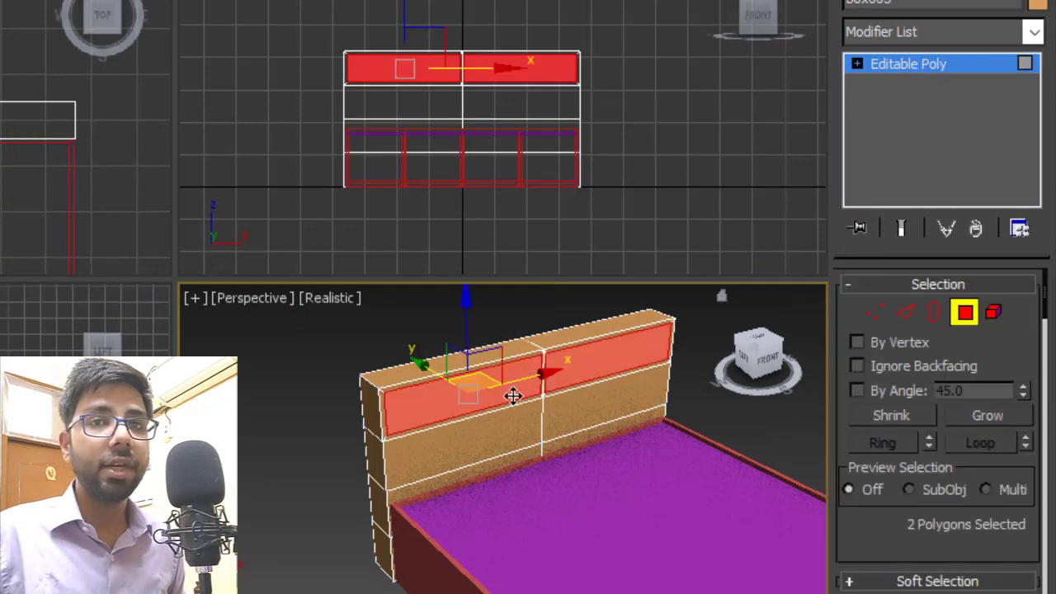
pyautogui.scroll(3, 562, 376)
pyautogui.rightClick(656, 353)
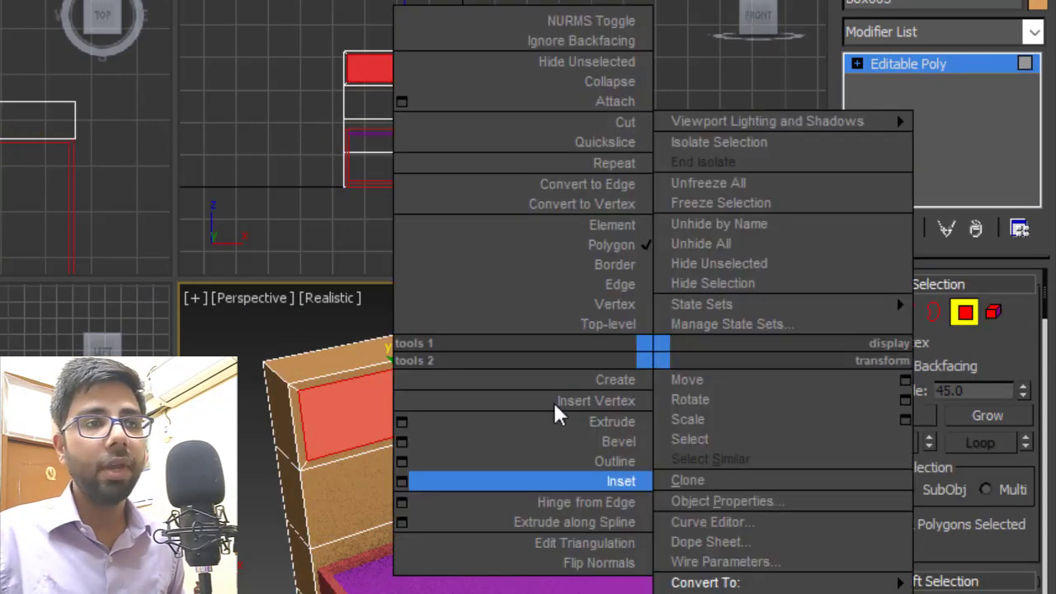
pyautogui.click(404, 421)
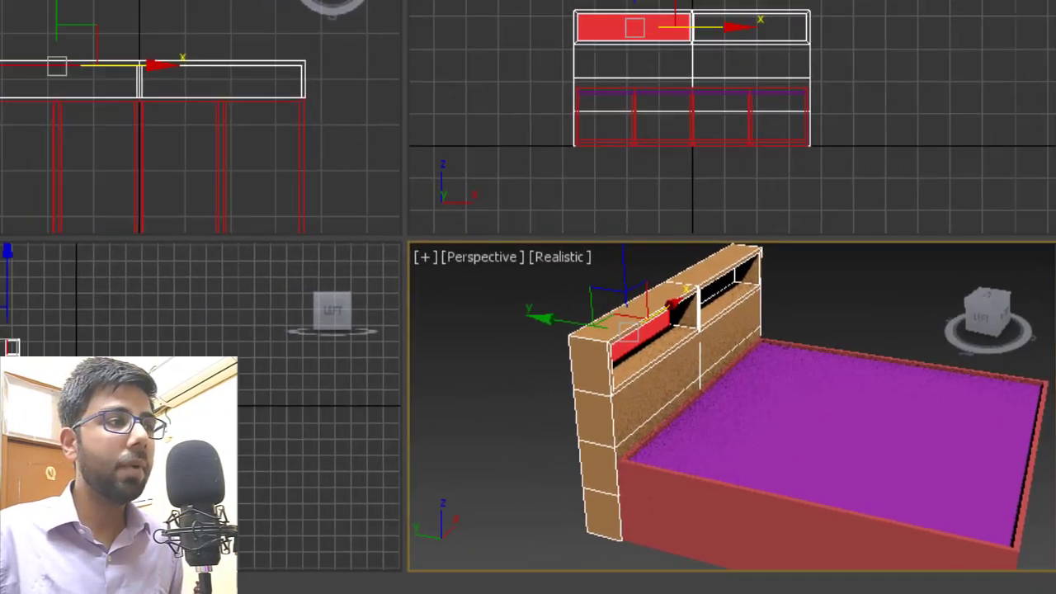
# Examine the niches' depth and the thickness of their back wall from the side and in perspective
pyautogui.click(393, 283)
pyautogui.moveTo(385, 265); pyautogui.dragTo(385, 391, button='middle')
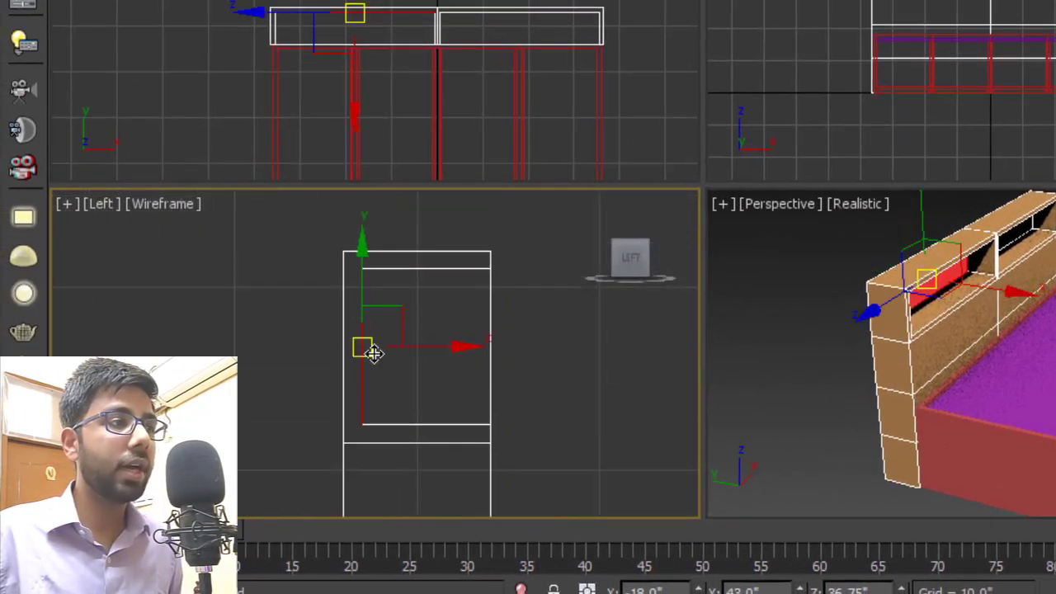
pyautogui.scroll(2, 373, 353)
pyautogui.moveTo(440, 356); pyautogui.dragTo(429, 344, button='middle')
pyautogui.scroll(-2, 428, 344)
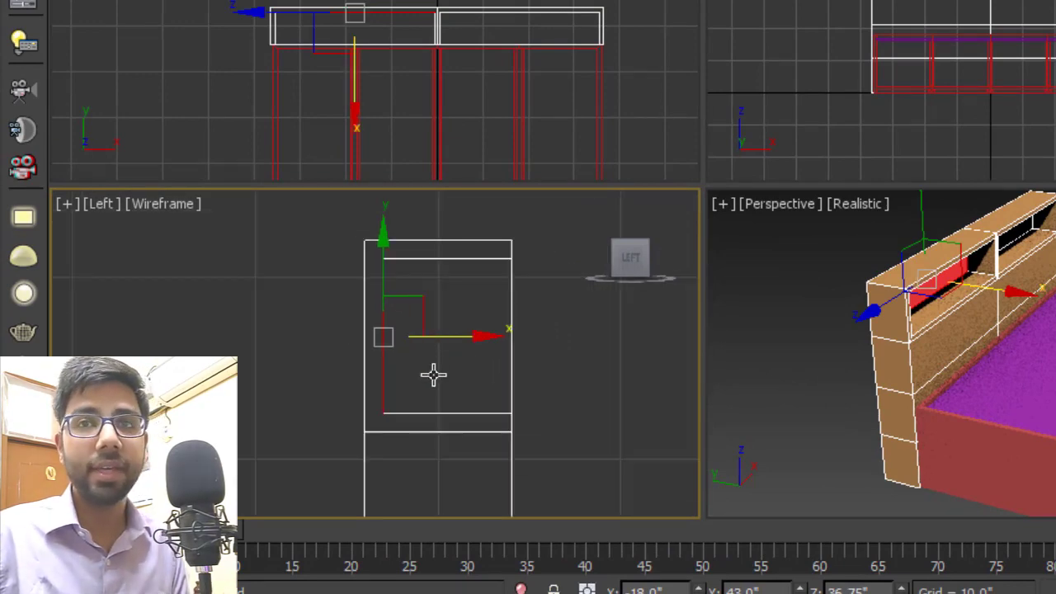
pyautogui.keyDown('alt'); pyautogui.moveTo(922, 341); pyautogui.dragTo(549, 379, button='middle'); pyautogui.keyUp('alt')
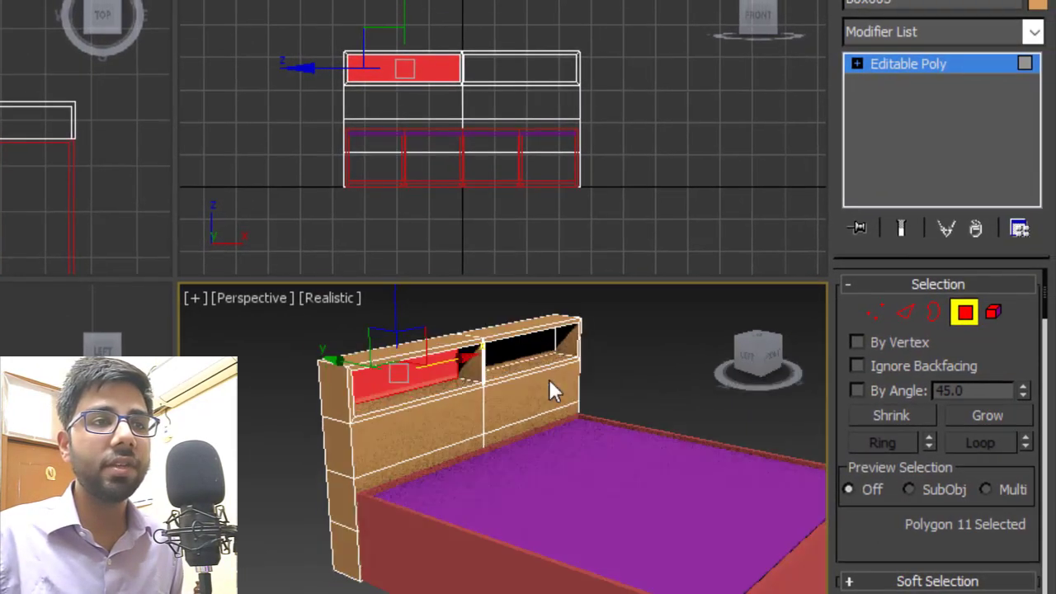
pyautogui.moveTo(555, 431); pyautogui.dragTo(451, 450, button='middle')
pyautogui.scroll(3, 591, 458)
pyautogui.scroll(-3, 451, 450)
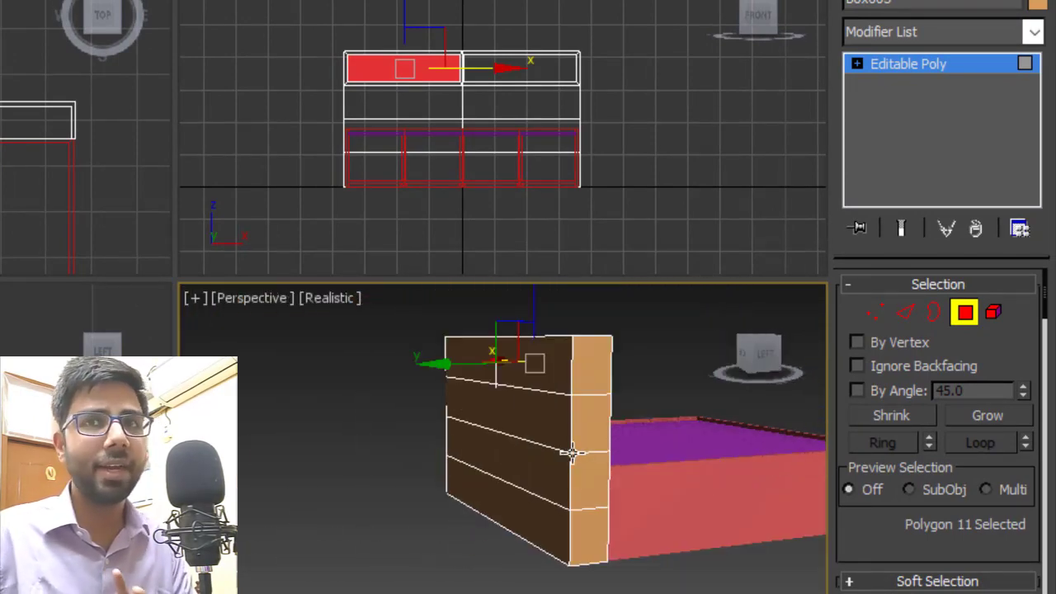
# Select the six lower polygons on the headboard's back and the two polygons on its underside
pyautogui.keyDown('alt'); pyautogui.moveTo(572, 452); pyautogui.dragTo(608, 443, button='middle'); pyautogui.keyUp('alt')
pyautogui.scroll(2, 504, 405)
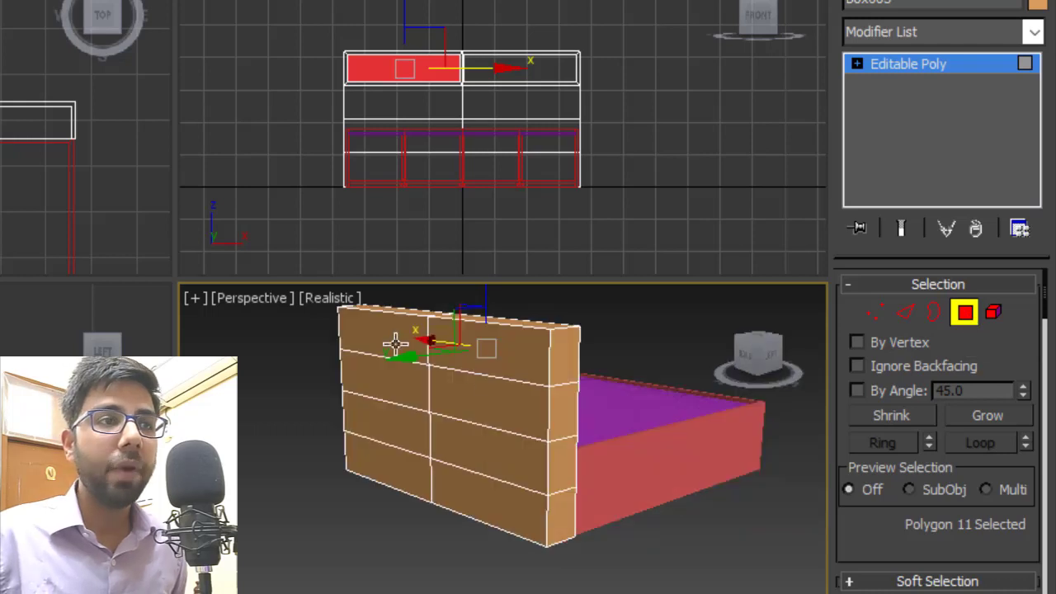
pyautogui.click(473, 406)
pyautogui.keyDown('ctrl'); pyautogui.click(398, 386); pyautogui.keyUp('ctrl')
pyautogui.keyDown('ctrl'); pyautogui.click(403, 425); pyautogui.keyUp('ctrl')
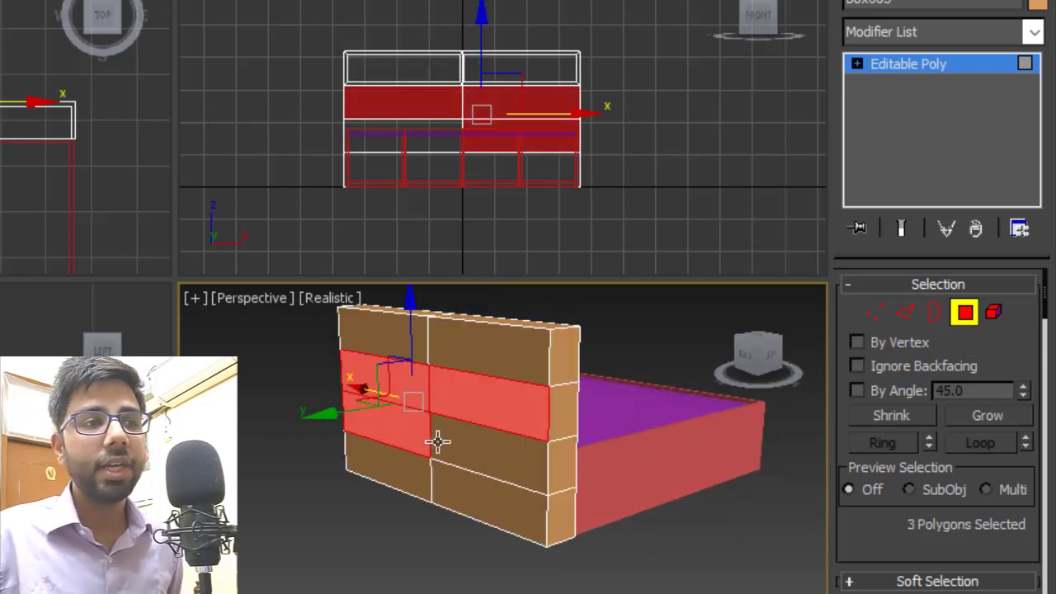
pyautogui.keyDown('ctrl'); pyautogui.click(491, 452); pyautogui.keyUp('ctrl')
pyautogui.keyDown('ctrl'); pyautogui.click(495, 482); pyautogui.keyUp('ctrl')
pyautogui.keyDown('ctrl'); pyautogui.click(396, 475); pyautogui.keyUp('ctrl')
pyautogui.keyDown('alt'); pyautogui.moveTo(575, 582); pyautogui.dragTo(625, 436, button='middle'); pyautogui.keyUp('alt')
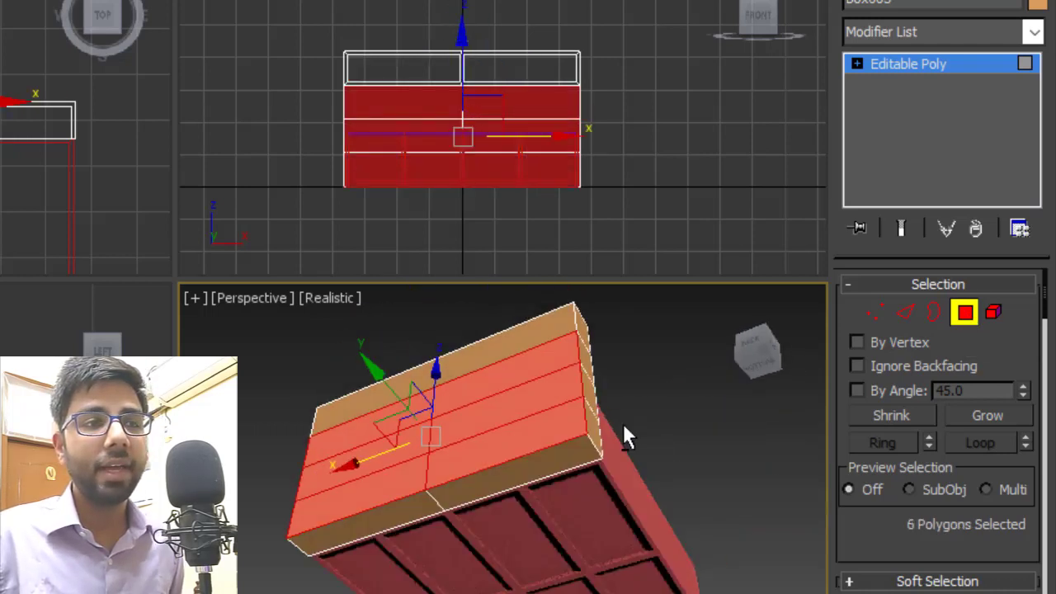
pyautogui.keyDown('ctrl'); pyautogui.click(450, 499); pyautogui.keyUp('ctrl')
pyautogui.keyDown('ctrl'); pyautogui.click(420, 504); pyautogui.keyUp('ctrl')
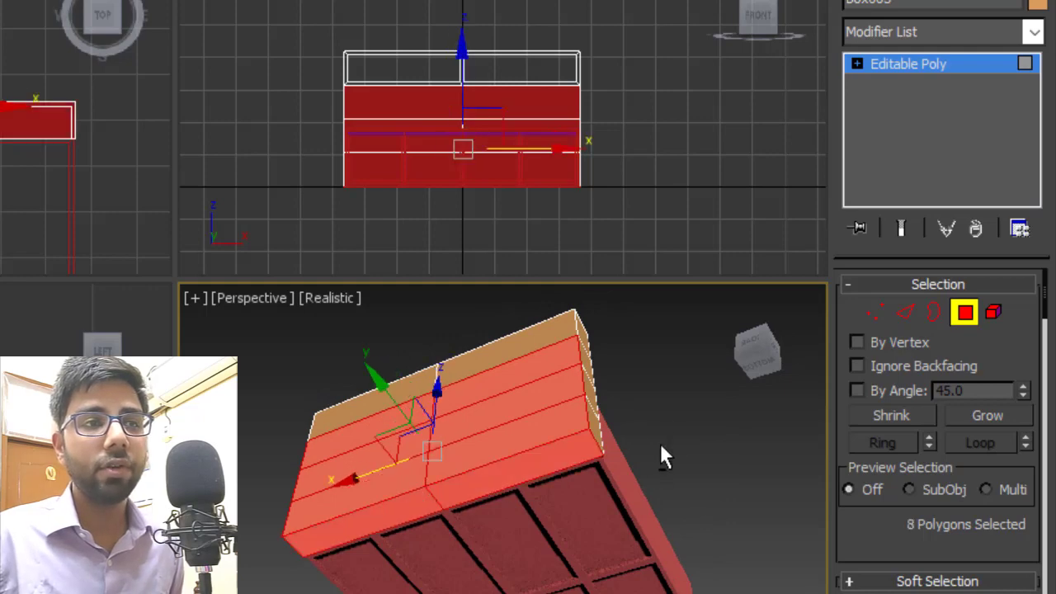
# Inset the eight selected headboard polygons by 1 inch as a single group
pyautogui.rightClick(576, 372)
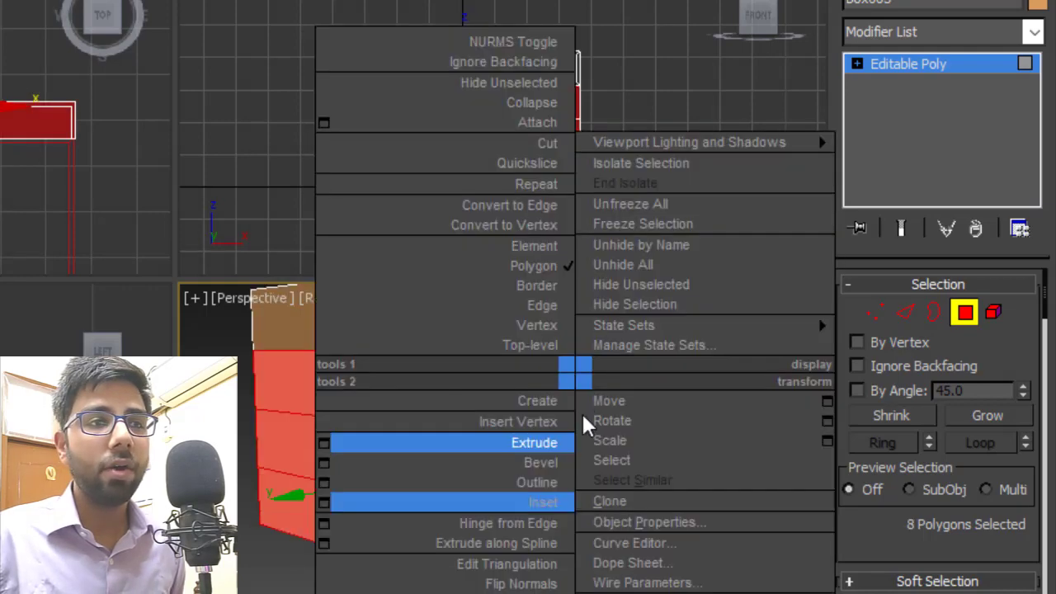
pyautogui.click(325, 503)
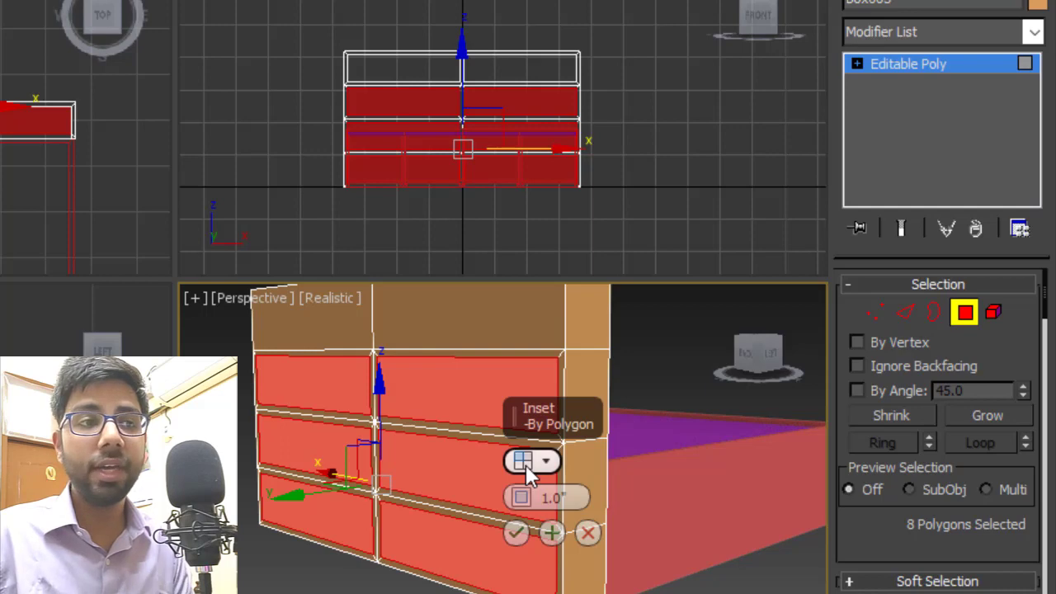
pyautogui.click(526, 462)
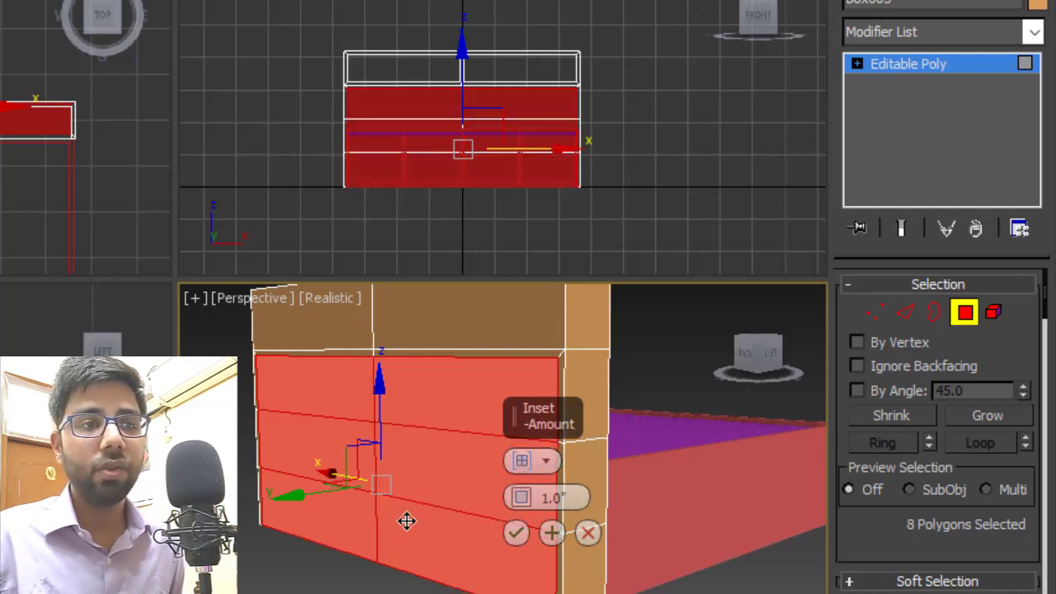
pyautogui.keyDown('alt'); pyautogui.moveTo(405, 519); pyautogui.dragTo(455, 586, button='middle'); pyautogui.keyUp('alt')
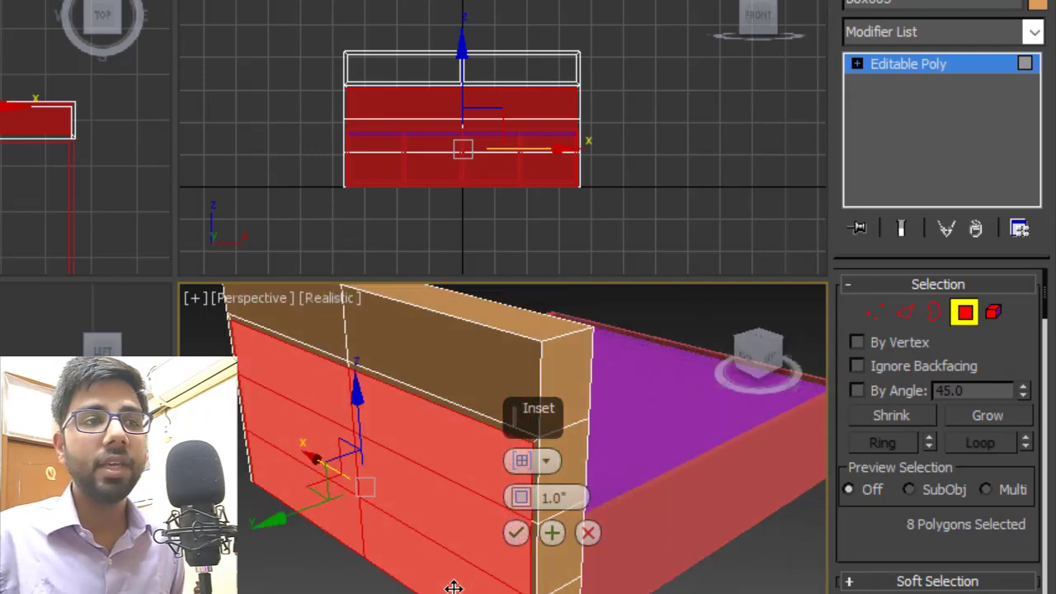
pyautogui.moveTo(420, 459); pyautogui.dragTo(432, 407, button='middle')
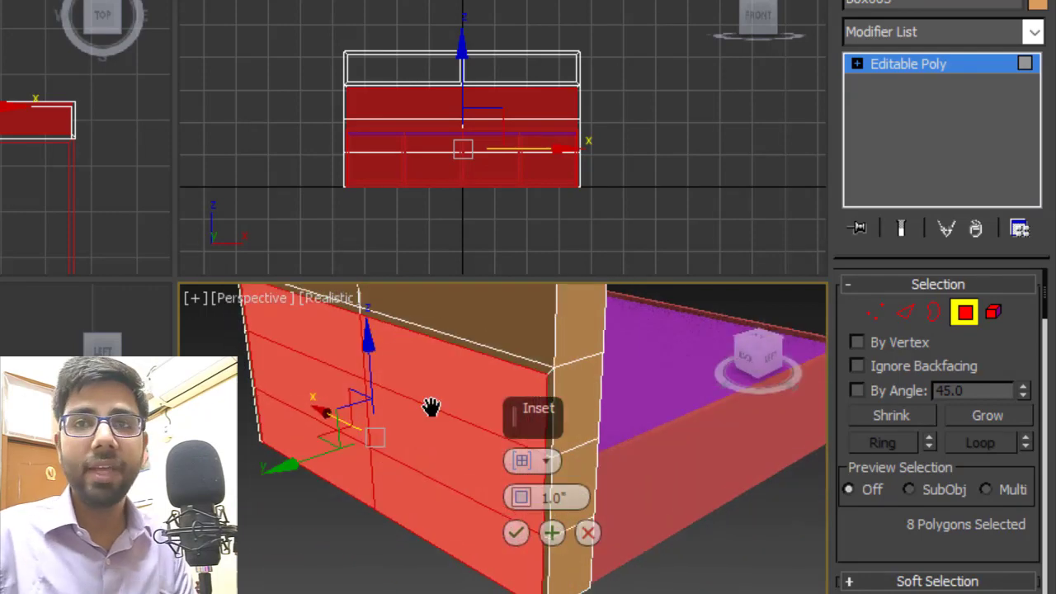
pyautogui.click(516, 532)
# Extrude the inset group 7 inches into the headboard to hollow out its lower back
pyautogui.rightClick(524, 416)
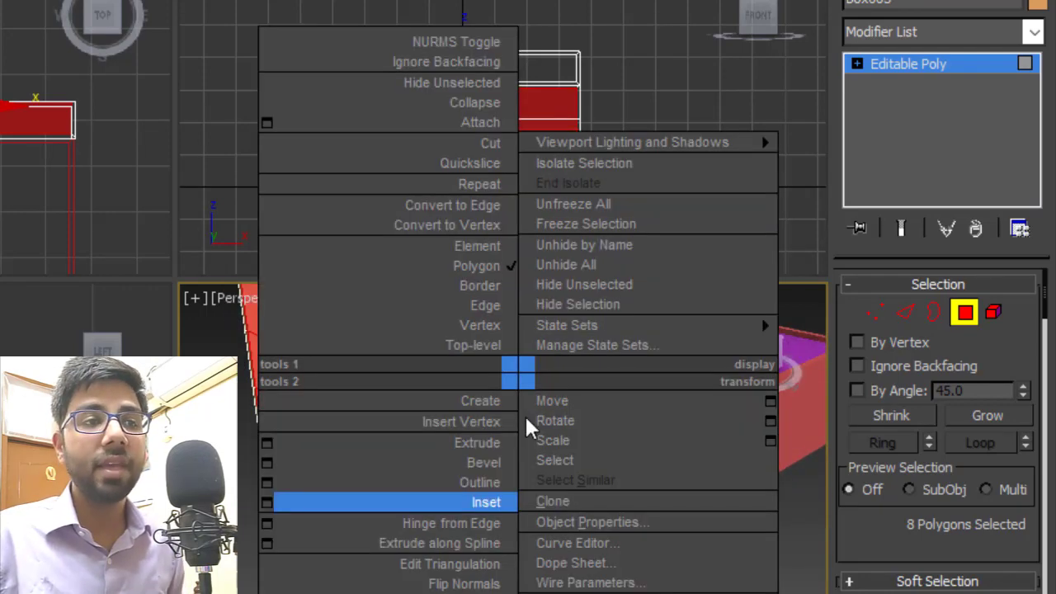
pyautogui.click(266, 442)
pyautogui.keyDown('alt'); pyautogui.moveTo(396, 435); pyautogui.dragTo(424, 383, button='middle'); pyautogui.keyUp('alt')
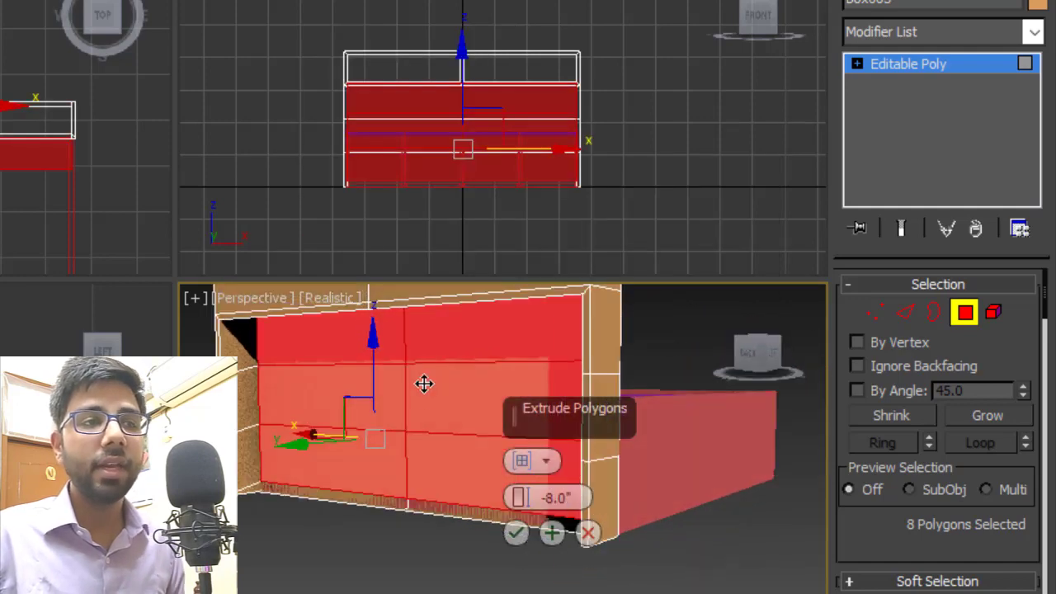
pyautogui.click(586, 498)
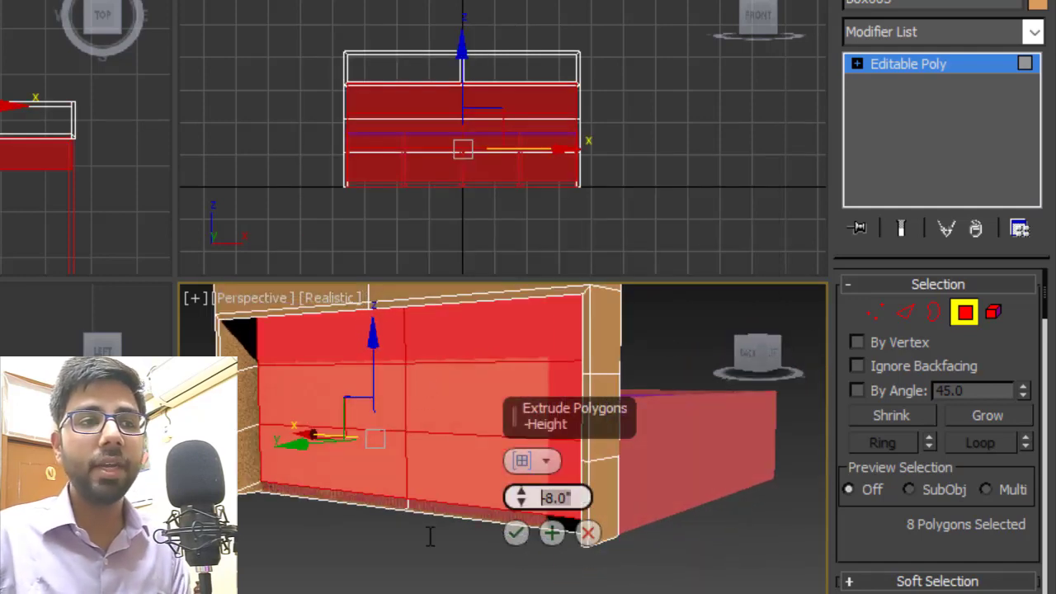
pyautogui.write('-7')
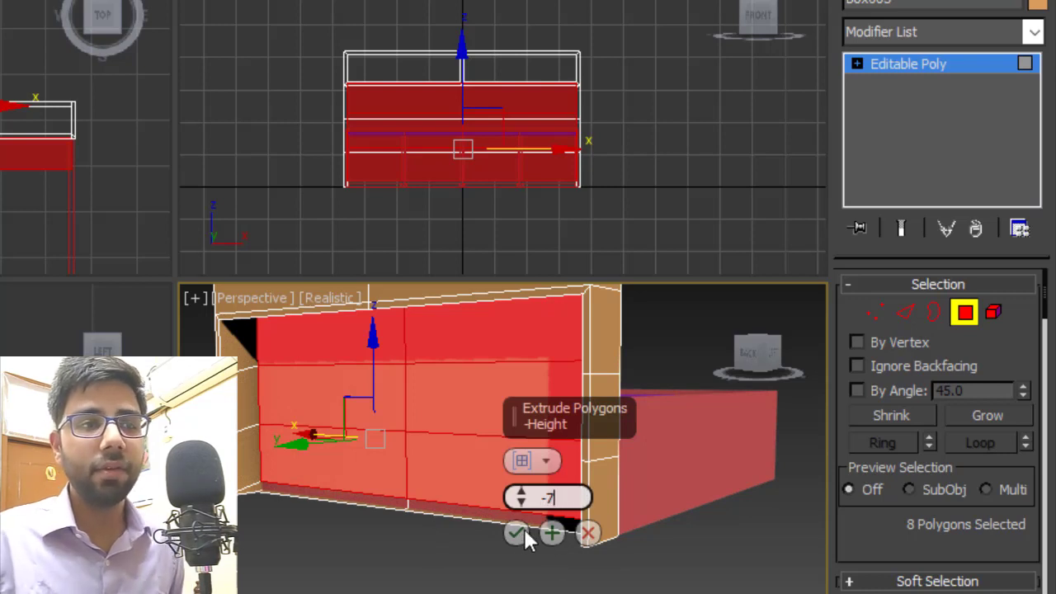
pyautogui.press('Return')
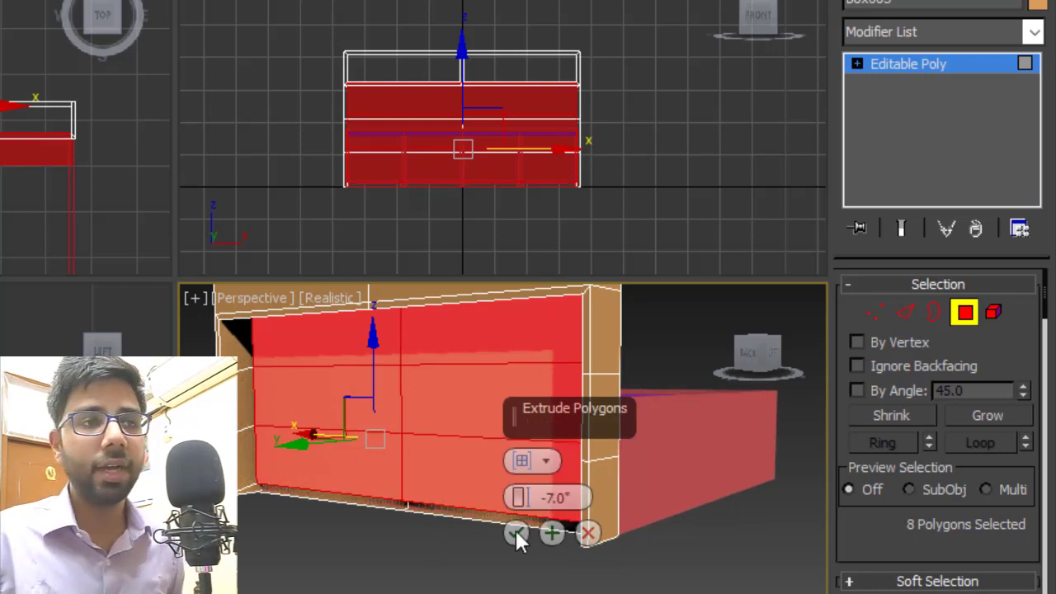
pyautogui.click(517, 532)
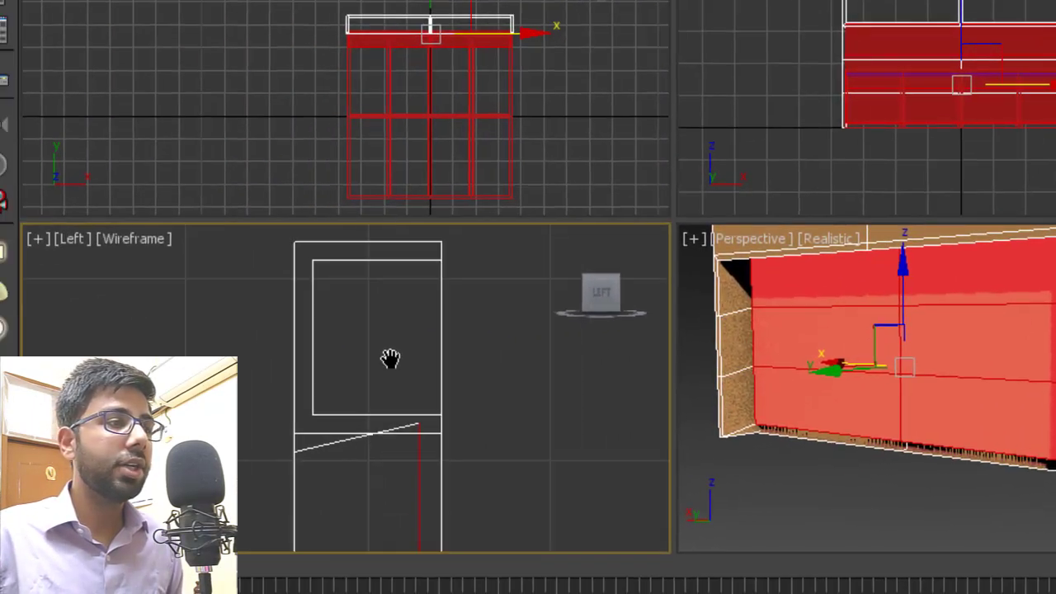
# Lower the recessed polygons in the Left view until the sloping edges of the recess are roughly level
pyautogui.moveTo(391, 358); pyautogui.dragTo(397, 362, button='middle')
pyautogui.scroll(-5, 397, 362)
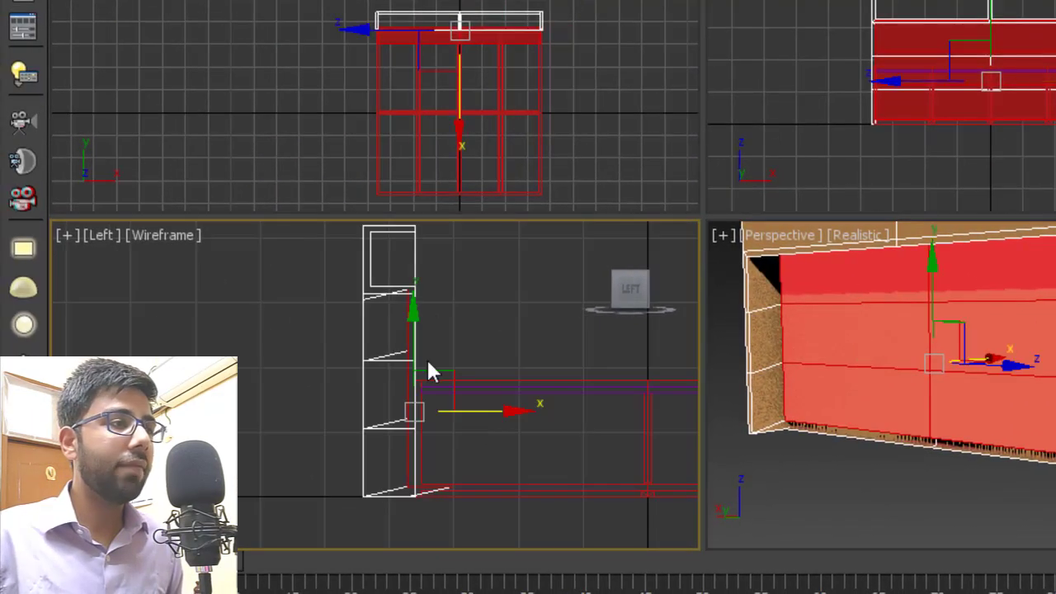
pyautogui.scroll(3, 357, 447)
pyautogui.moveTo(407, 413); pyautogui.dragTo(502, 475, button='middle')
pyautogui.moveTo(537, 316); pyautogui.dragTo(497, 402, button='middle')
pyautogui.scroll(-2, 503, 377)
pyautogui.scroll(2, 496, 330)
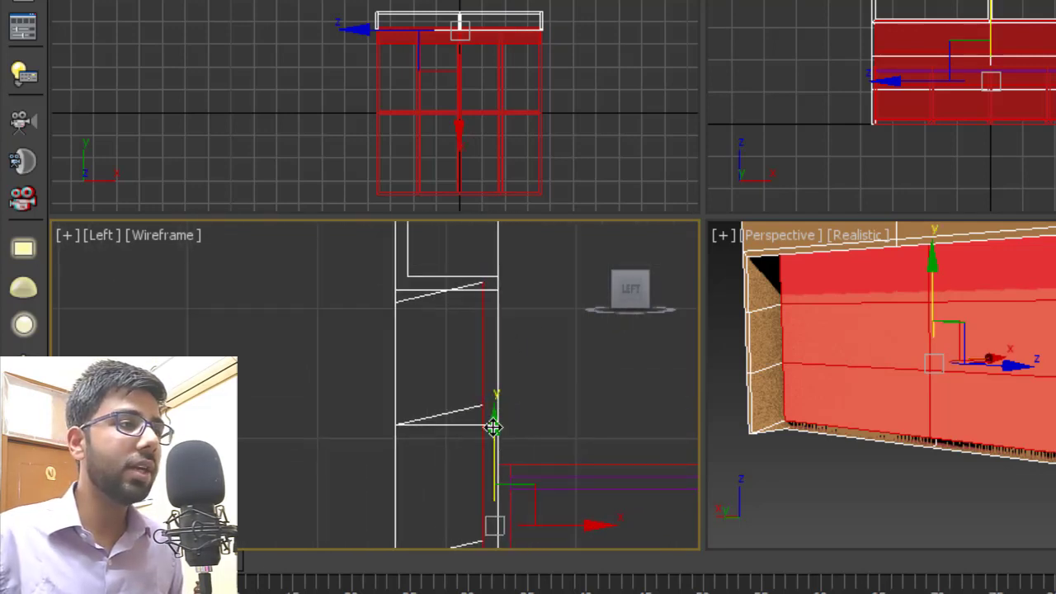
pyautogui.moveTo(493, 428); pyautogui.dragTo(559, 448)
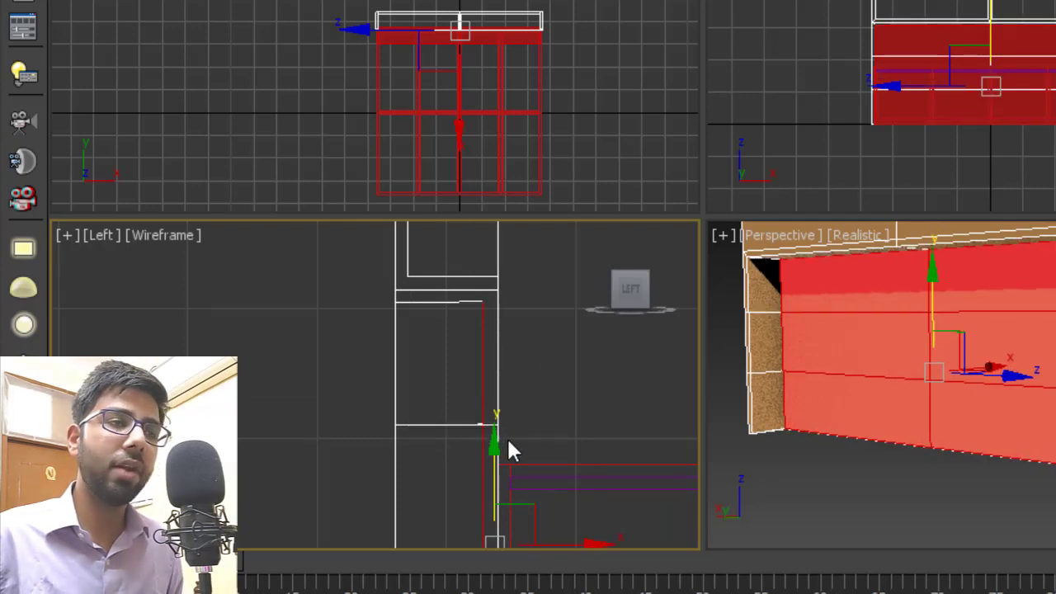
pyautogui.moveTo(489, 428)
pyautogui.mouseDown(button='middle')
pyautogui.moveTo(440, 242)
pyautogui.moveTo(377, 285)
pyautogui.moveTo(405, 377)
pyautogui.moveTo(450, 365)
pyautogui.moveTo(423, 380)
pyautogui.moveTo(479, 446)
pyautogui.mouseUp(button='middle')
pyautogui.scroll(-2, 504, 449)
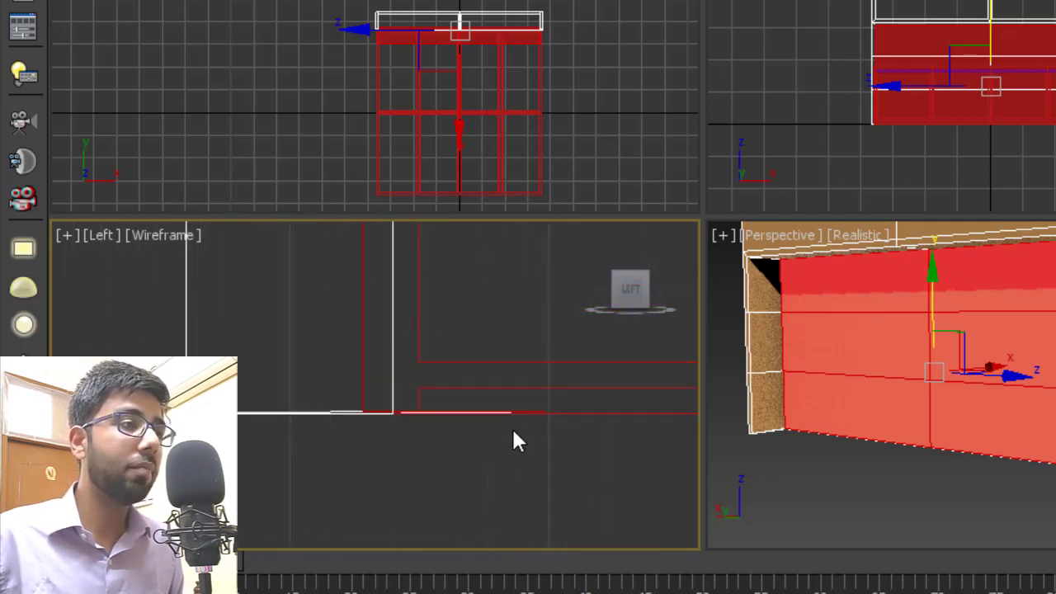
# Move the stray vertices at the headboard's base toward the recess and raise the vertices at its bottom inner corner
pyautogui.press('1')
pyautogui.moveTo(600, 385); pyautogui.dragTo(409, 369)
pyautogui.scroll(3, 370, 417)
pyautogui.moveTo(315, 475); pyautogui.dragTo(313, 468)
pyautogui.scroll(-2, 335, 357)
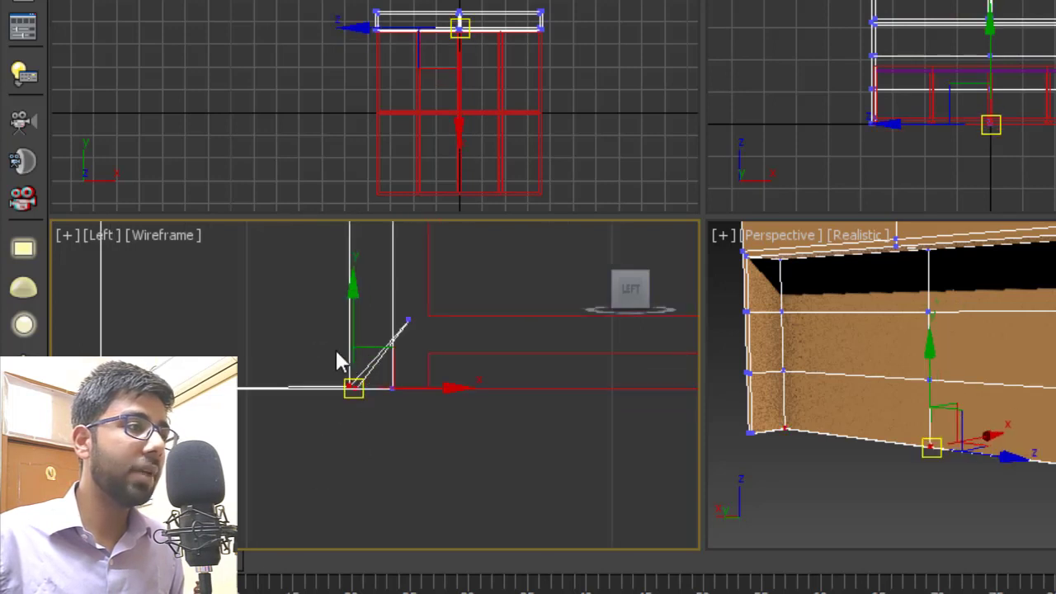
pyautogui.moveTo(354, 306); pyautogui.dragTo(359, 252)
# Spread the overlapping bottom corner vertices apart, placing the lower one under the inner wall line and the protruding one inside the recess
pyautogui.scroll(5, 355, 330)
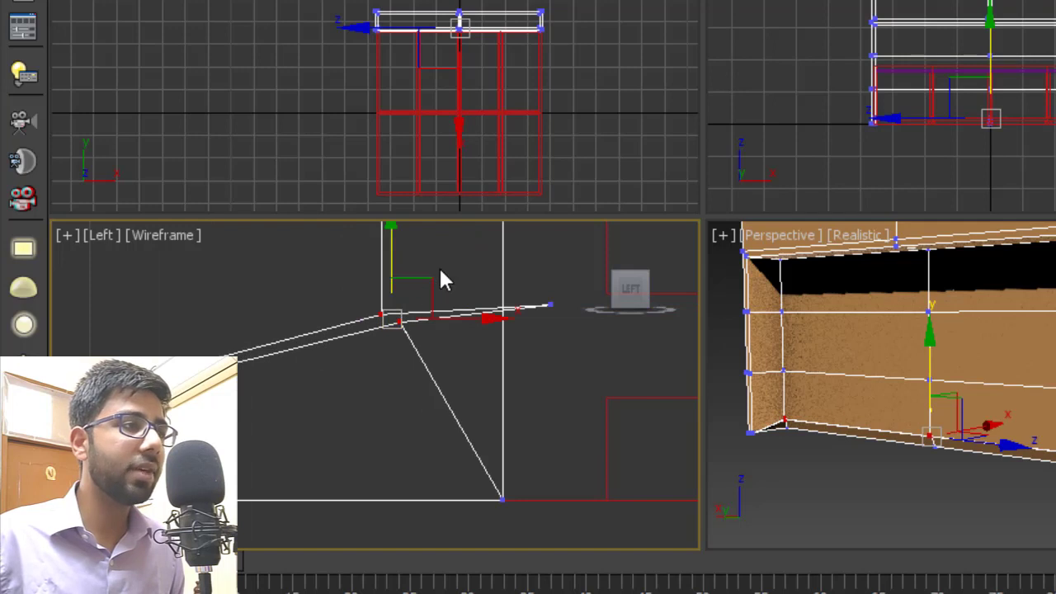
pyautogui.moveTo(404, 255); pyautogui.dragTo(425, 402)
pyautogui.scroll(-5, 605, 395)
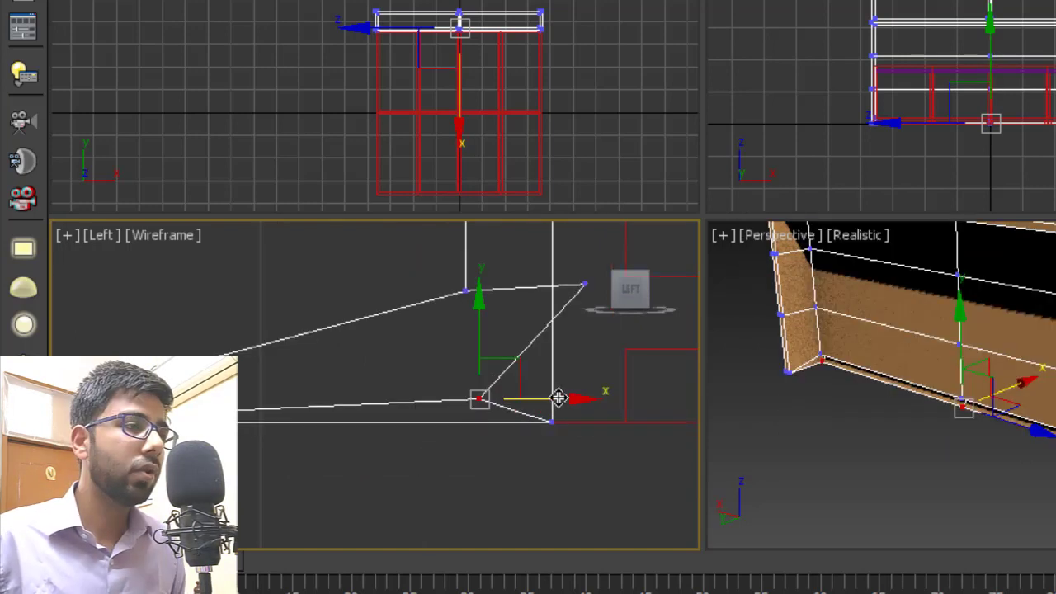
pyautogui.moveTo(558, 398); pyautogui.dragTo(551, 395)
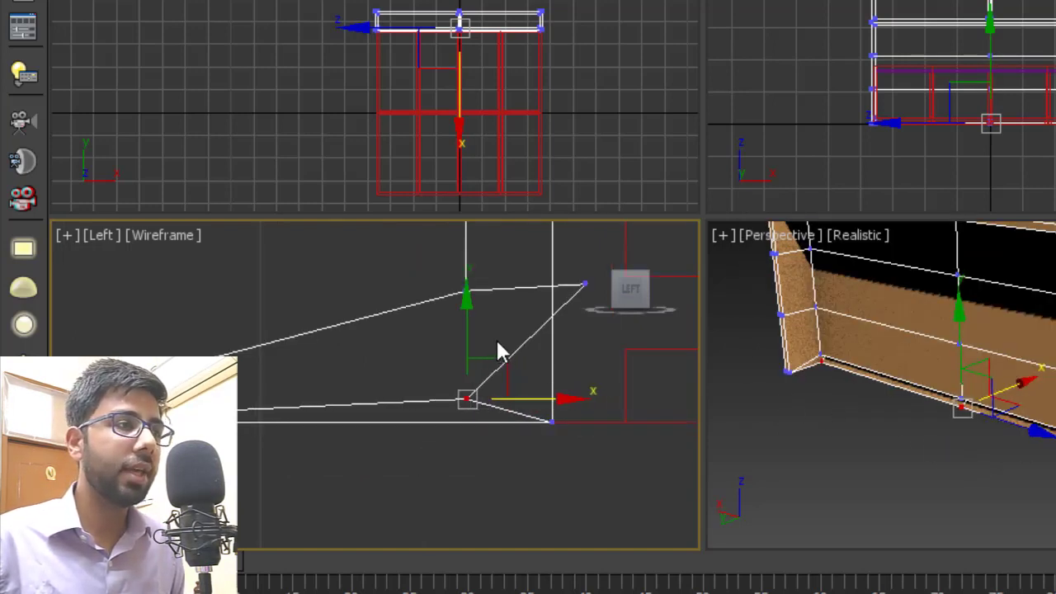
pyautogui.moveTo(497, 343); pyautogui.dragTo(388, 314)
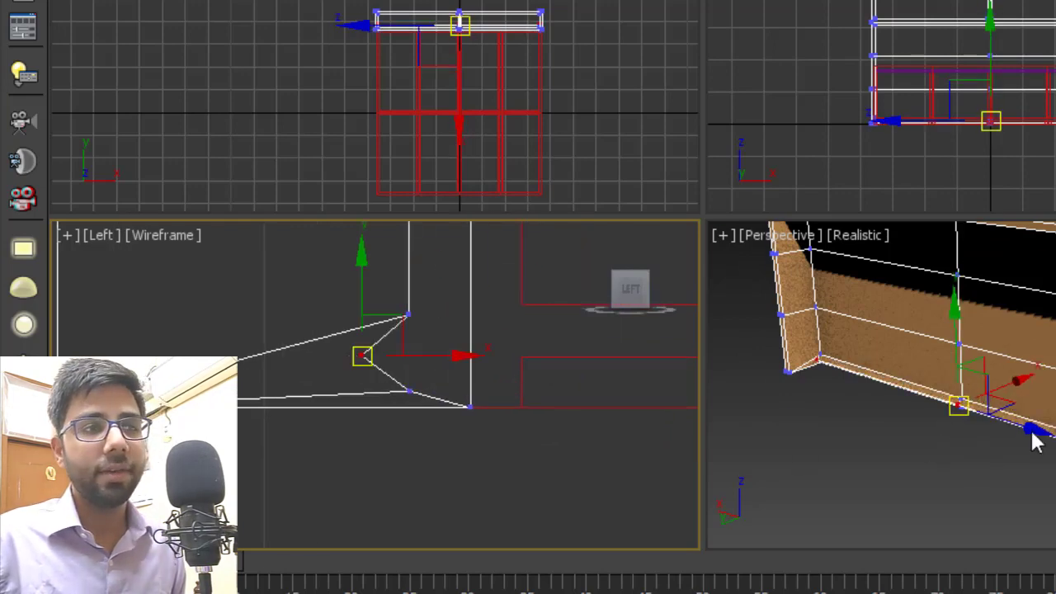
# Remove the four surplus edges running along the bottom of the recess's inner wall
pyautogui.moveTo(1036, 442)
pyautogui.keyDown('alt'); pyautogui.mouseDown(button='middle')
pyautogui.moveTo(1045, 437)
pyautogui.moveTo(1031, 434)
pyautogui.mouseUp(button='middle'); pyautogui.keyUp('alt')
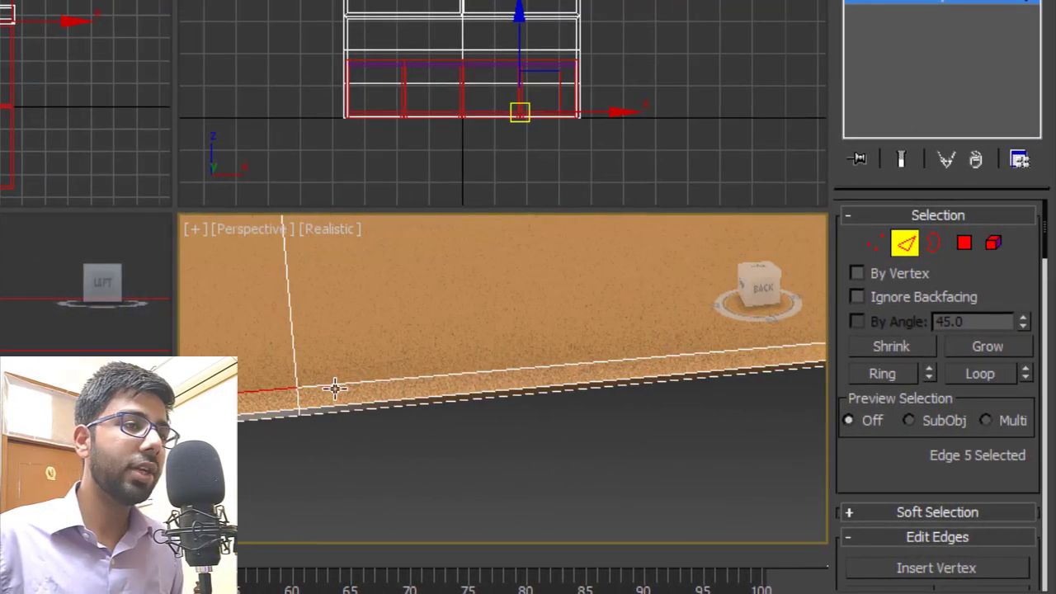
pyautogui.keyDown('ctrl'); pyautogui.click(334, 384); pyautogui.keyUp('ctrl')
pyautogui.keyDown('ctrl'); pyautogui.click(269, 417); pyautogui.keyUp('ctrl')
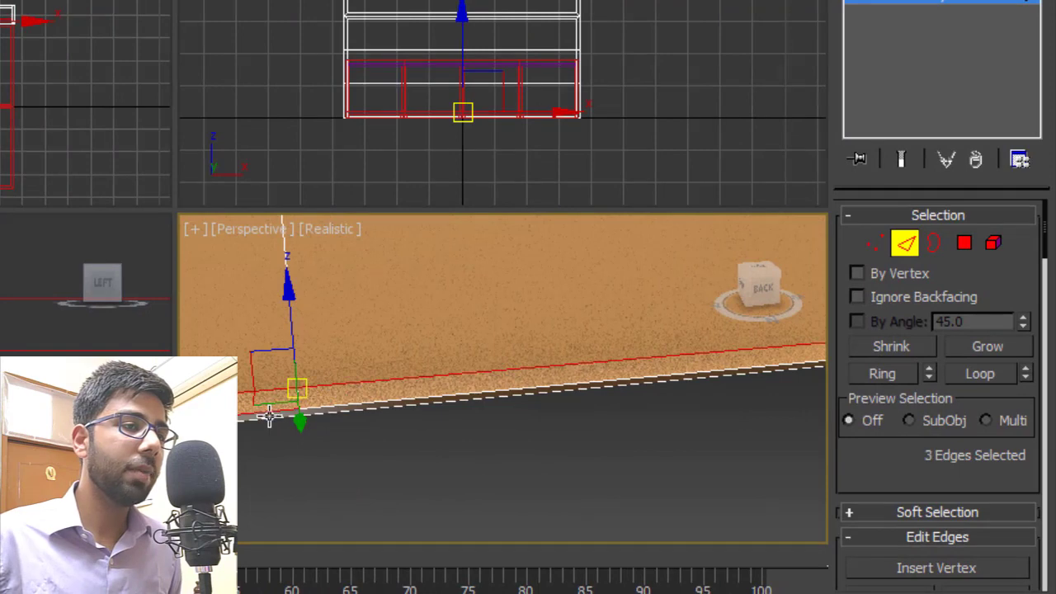
pyautogui.keyDown('ctrl'); pyautogui.click(338, 410); pyautogui.keyUp('ctrl')
pyautogui.keyDown('alt'); pyautogui.moveTo(337, 411); pyautogui.dragTo(491, 413, button='middle'); pyautogui.keyUp('alt')
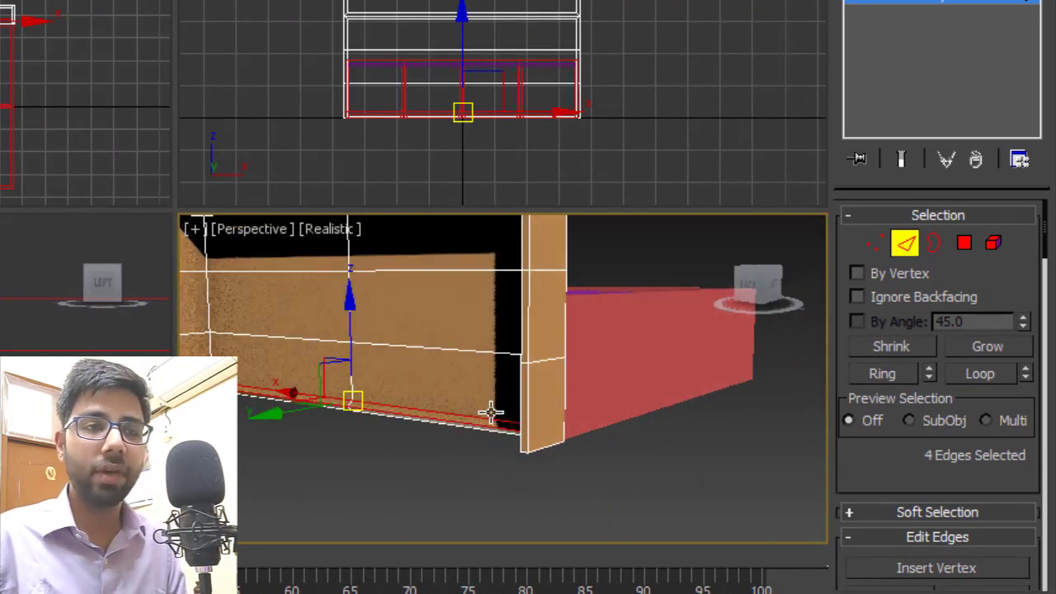
pyautogui.click(491, 412)
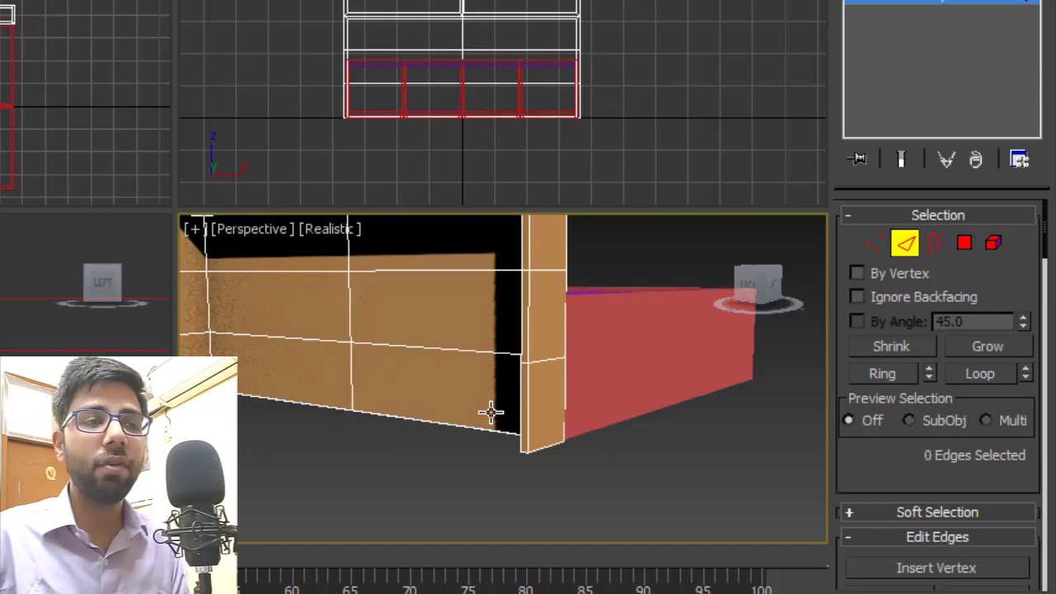
# Remove the surplus edge at the foot of each side wall inside the headboard's rear recess
pyautogui.keyDown('alt'); pyautogui.moveTo(354, 403); pyautogui.dragTo(520, 354, button='middle'); pyautogui.keyUp('alt')
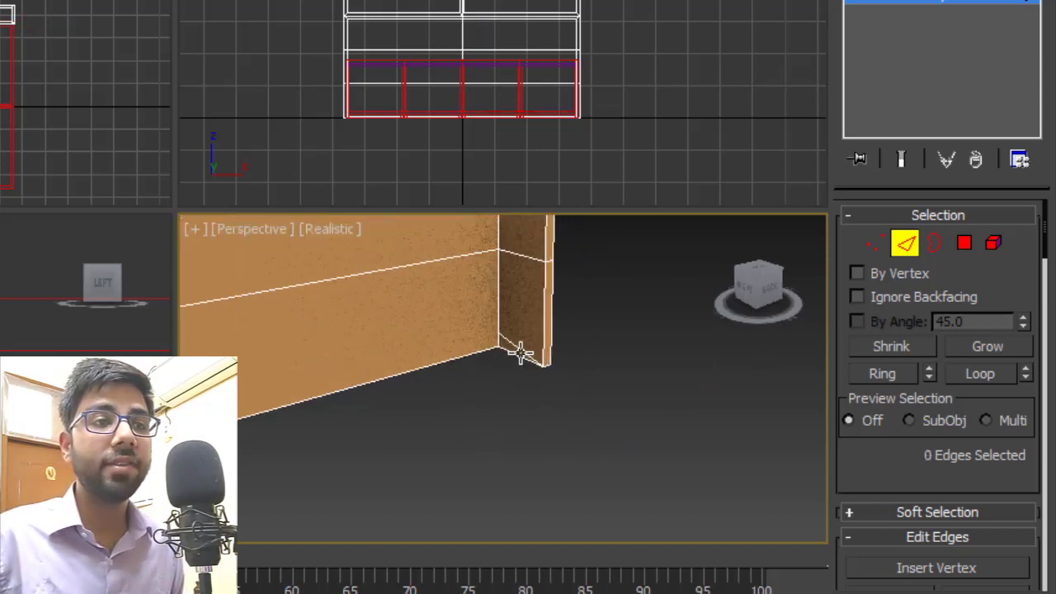
pyautogui.click(521, 354)
pyautogui.scroll(-3, 705, 344)
pyautogui.keyDown('alt'); pyautogui.moveTo(705, 345); pyautogui.dragTo(299, 413, button='middle'); pyautogui.keyUp('alt')
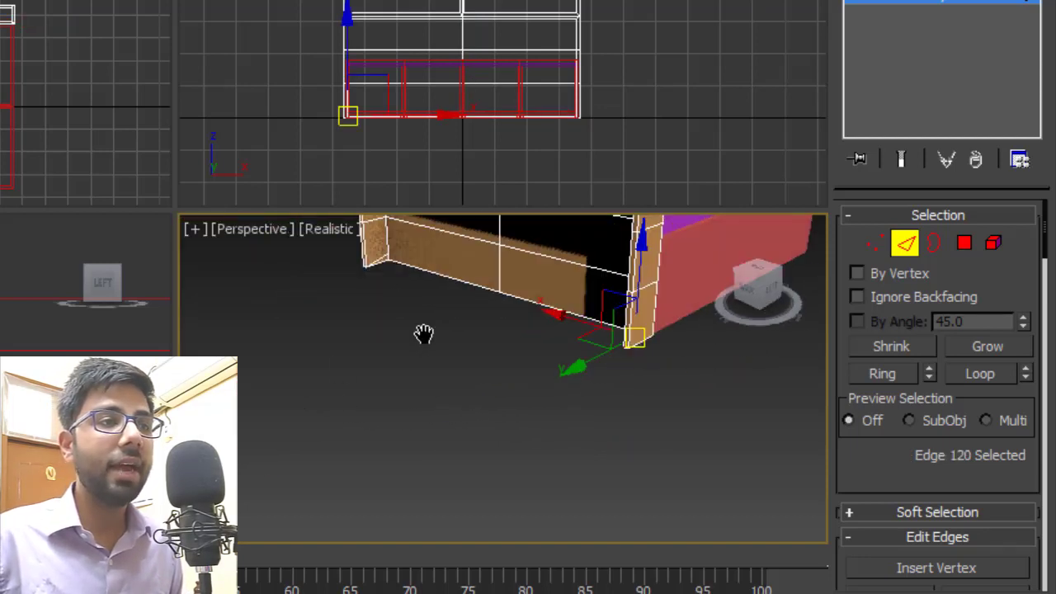
pyautogui.moveTo(424, 334); pyautogui.dragTo(464, 382, button='middle')
pyautogui.scroll(3, 429, 320)
pyautogui.keyDown('ctrl'); pyautogui.click(411, 347); pyautogui.keyUp('ctrl')
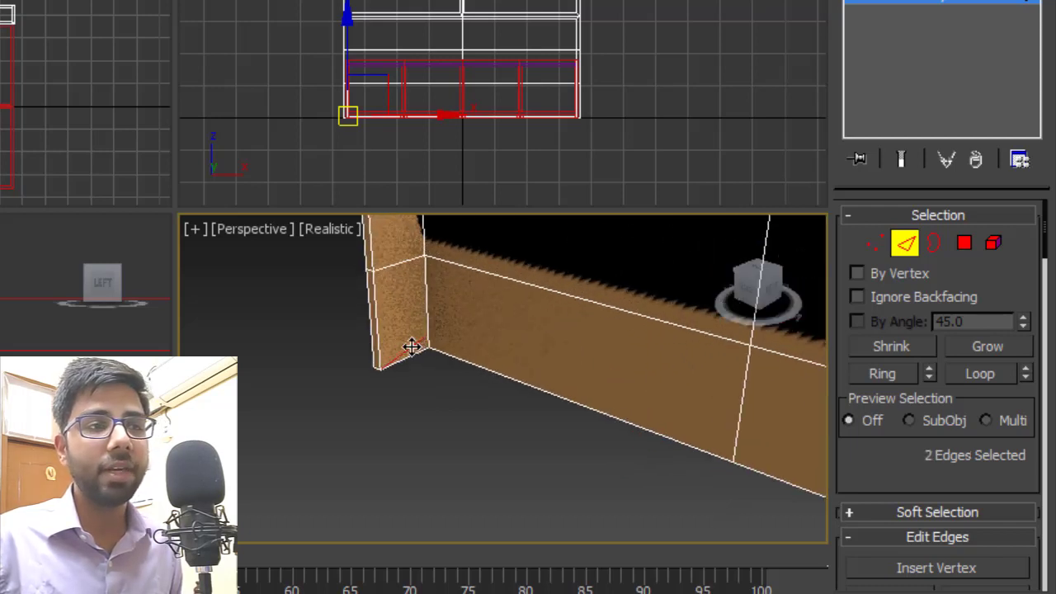
pyautogui.click(503, 404)
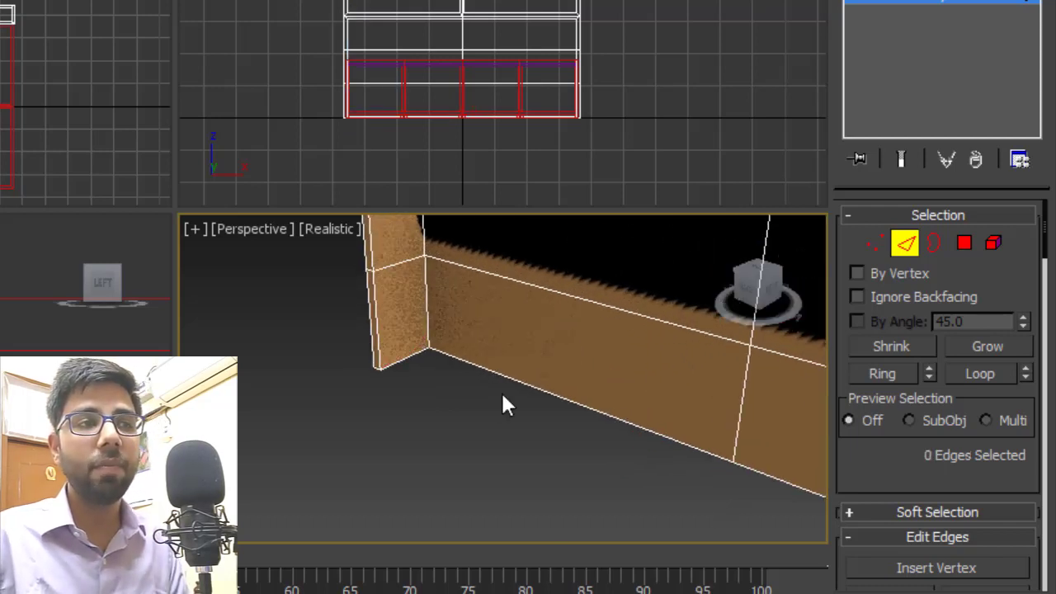
# Deselect the headboard and examine the complete bed with its headboard niches in perspective
pyautogui.moveTo(470, 389)
pyautogui.keyDown('alt'); pyautogui.mouseDown(button='middle')
pyautogui.moveTo(448, 391)
pyautogui.moveTo(429, 427)
pyautogui.moveTo(526, 340)
pyautogui.moveTo(474, 432)
pyautogui.moveTo(491, 393)
pyautogui.mouseUp(button='middle'); pyautogui.keyUp('alt')
pyautogui.scroll(-3, 474, 434)
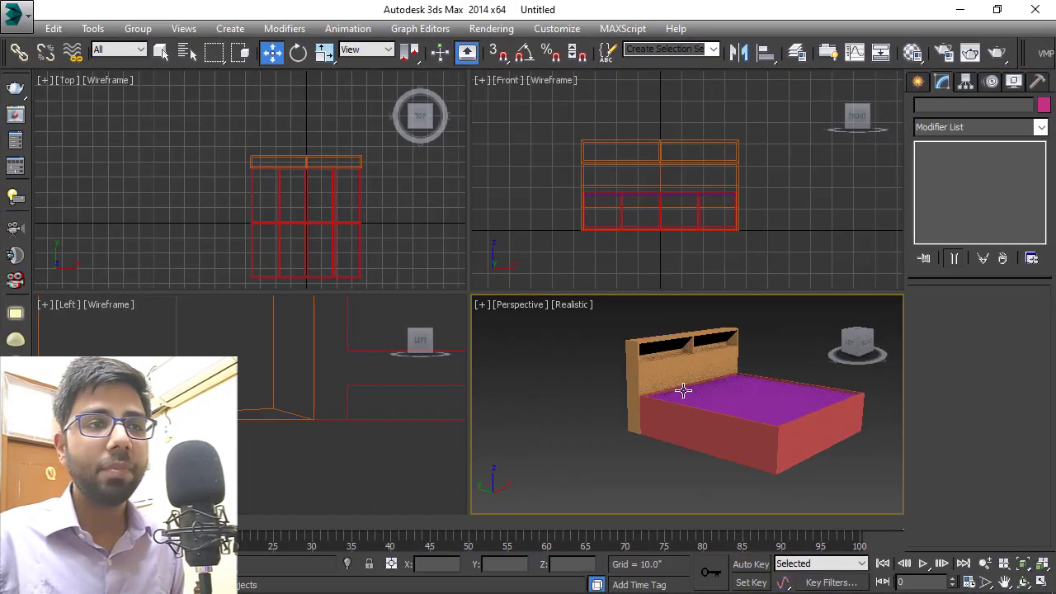
pyautogui.scroll(5, 747, 396)
pyautogui.scroll(-4, 743, 425)
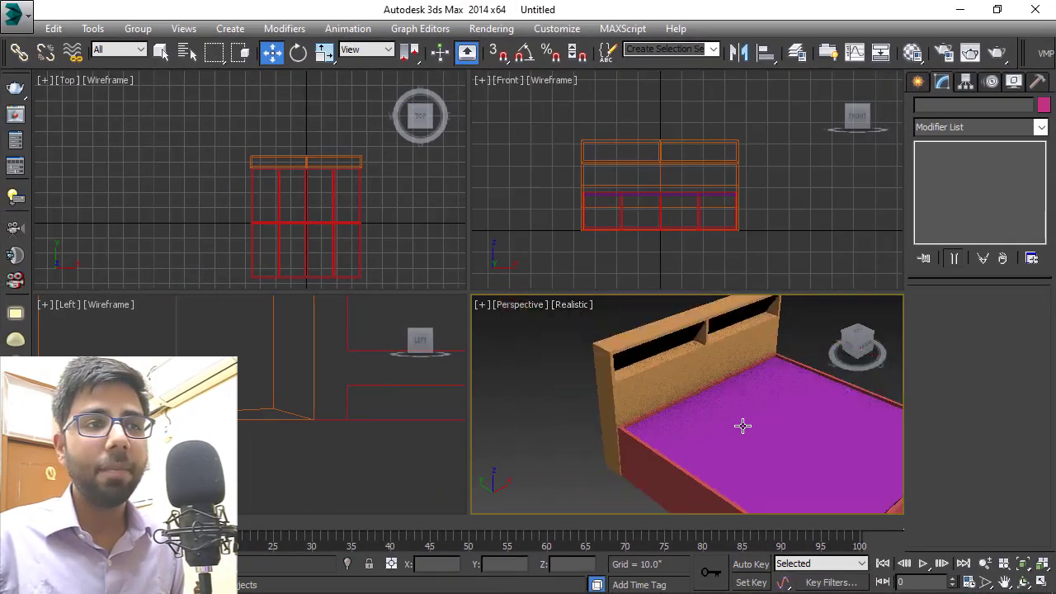
pyautogui.scroll(2, 759, 404)
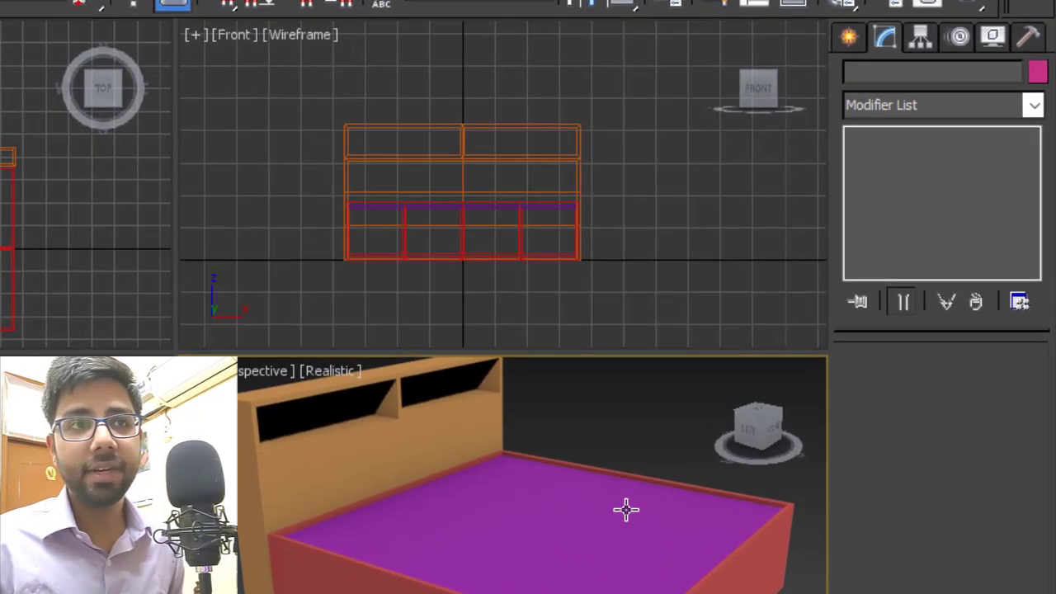
# Draw a ChamferBox beside the bed, about 83 × 73.5 × 15.7 inches with a fillet of about 5.3 inches
pyautogui.click(918, 81)
pyautogui.click(980, 130)
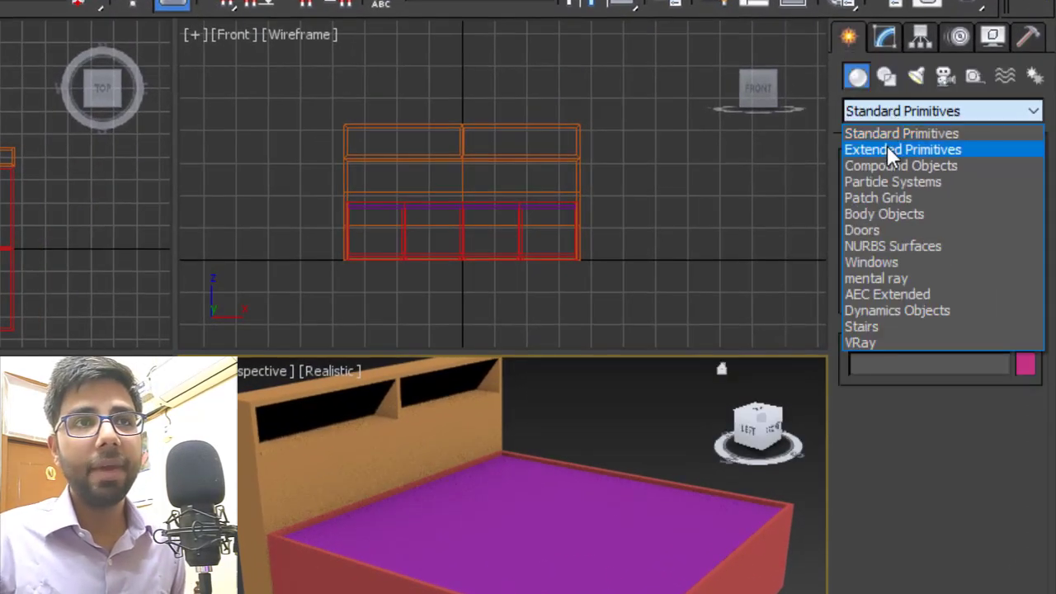
pyautogui.click(889, 149)
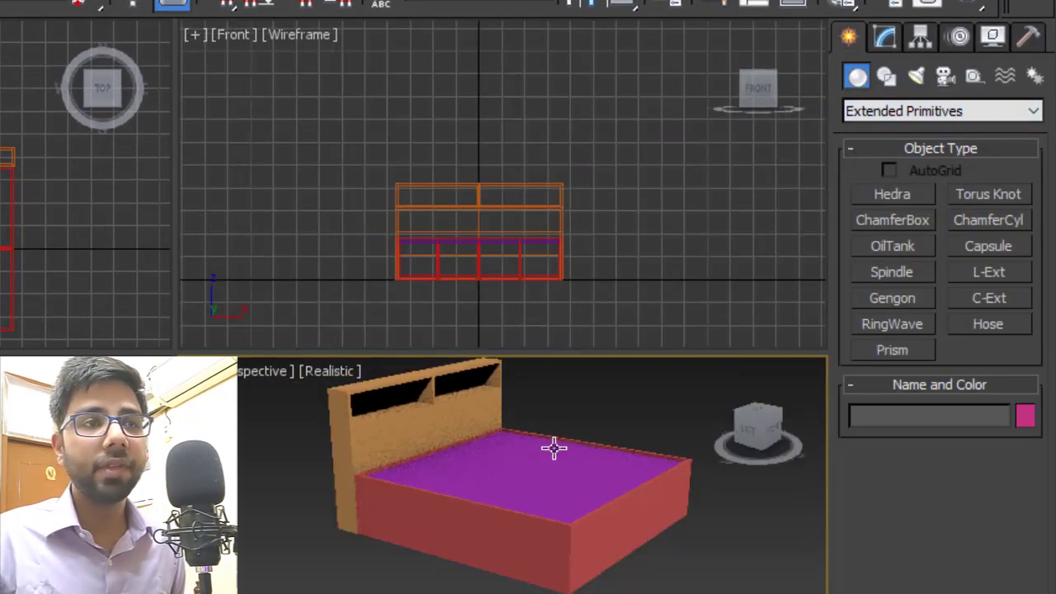
pyautogui.scroll(3, 501, 493)
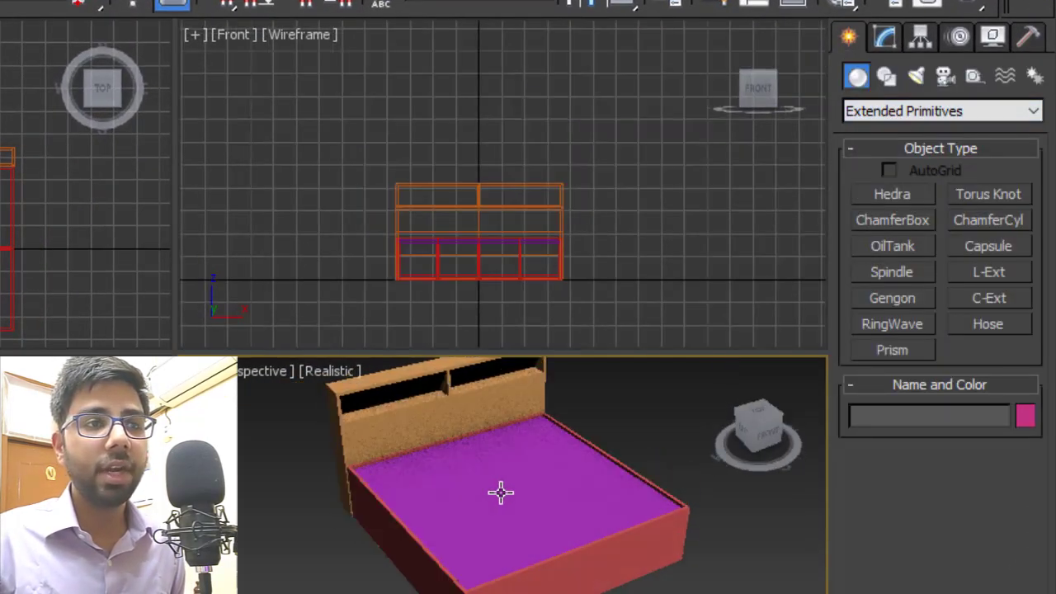
pyautogui.scroll(-3, 501, 493)
pyautogui.moveTo(405, 547); pyautogui.dragTo(596, 490, button='middle')
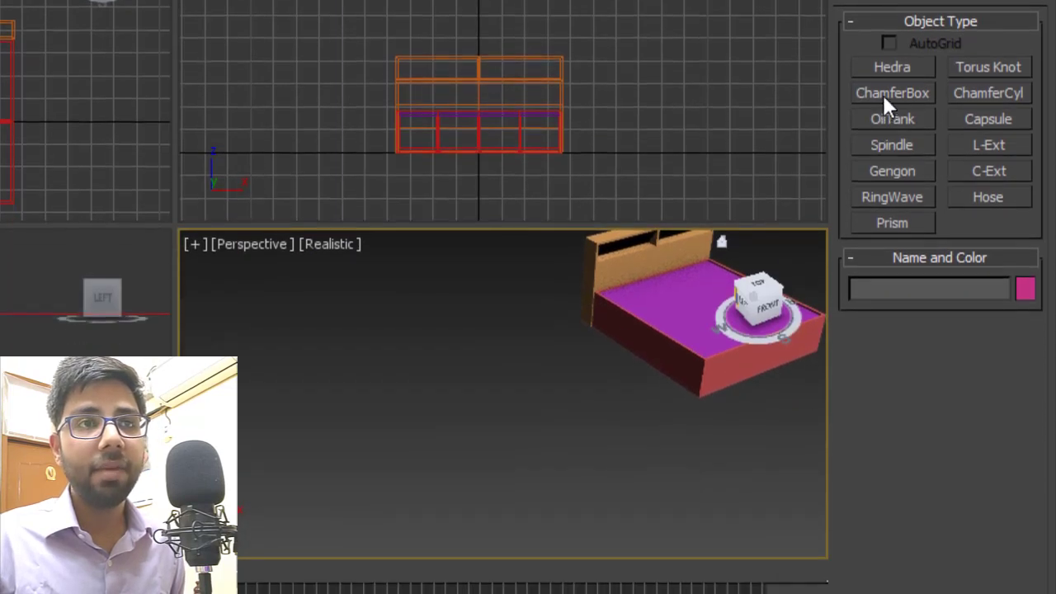
pyautogui.click(887, 99)
pyautogui.moveTo(385, 381); pyautogui.dragTo(646, 412)
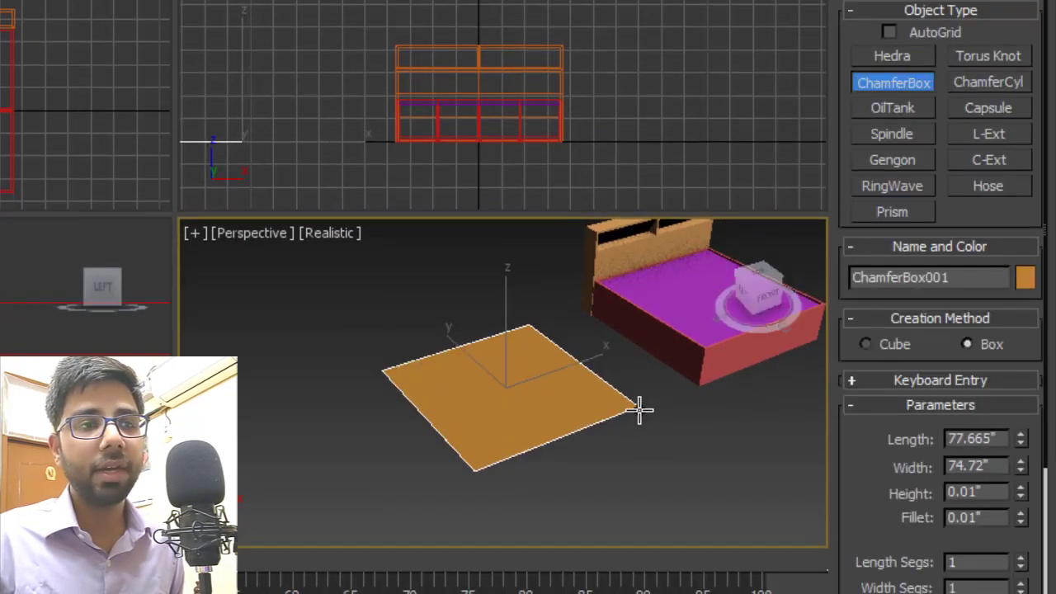
pyautogui.click(644, 379)
pyautogui.click(634, 367)
pyautogui.keyDown('alt'); pyautogui.moveTo(632, 391); pyautogui.dragTo(670, 369, button='middle'); pyautogui.keyUp('alt')
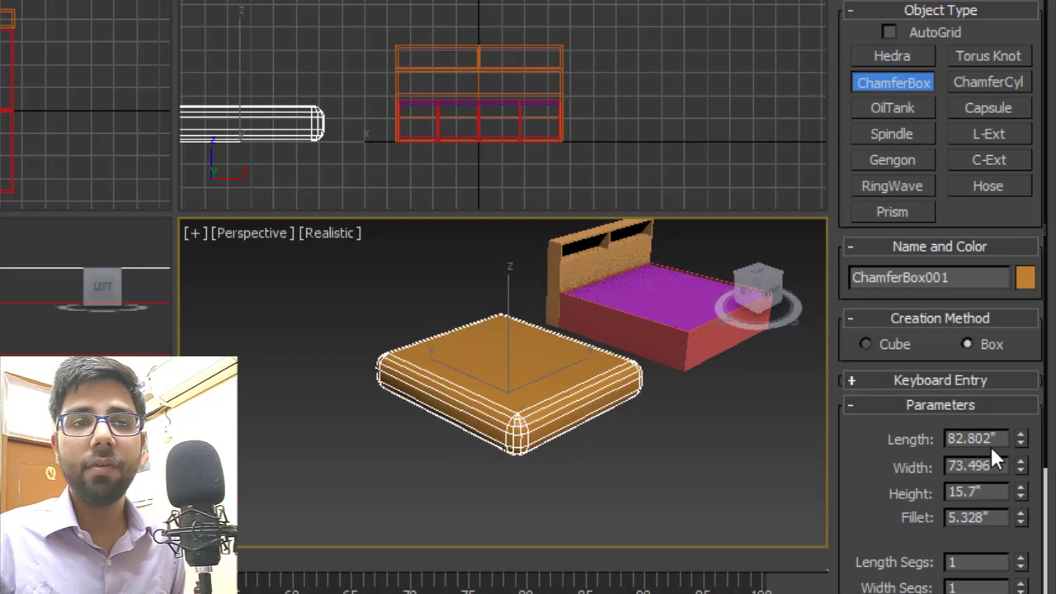
# Set the chamfer box's length and width to 72 inches and its height to 6 inches
pyautogui.moveTo(992, 441); pyautogui.dragTo(844, 464)
pyautogui.write('7')
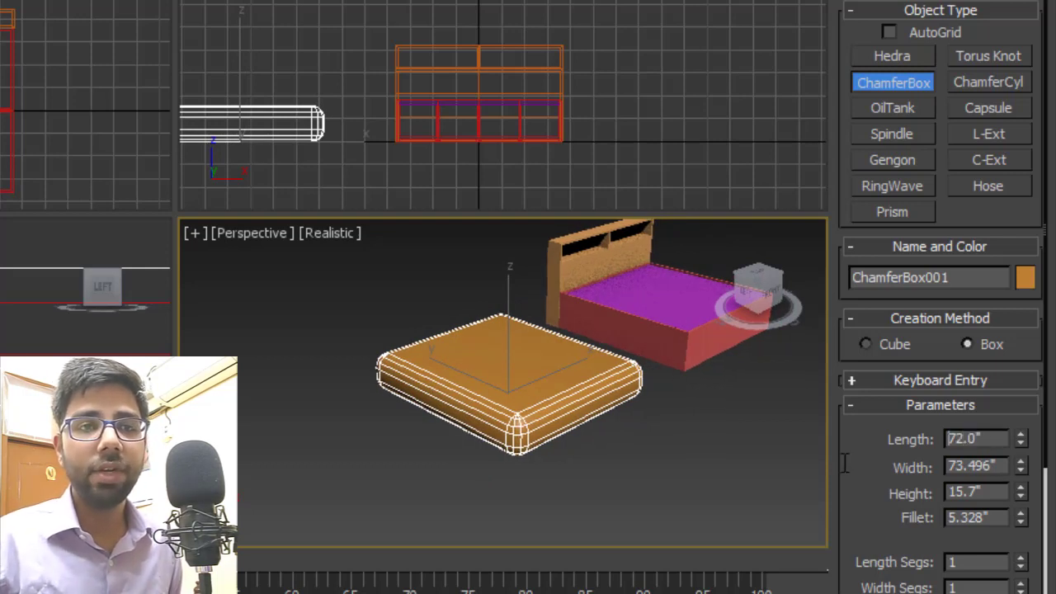
pyautogui.press('Tab')
pyautogui.write('7')
pyautogui.press('Tab')
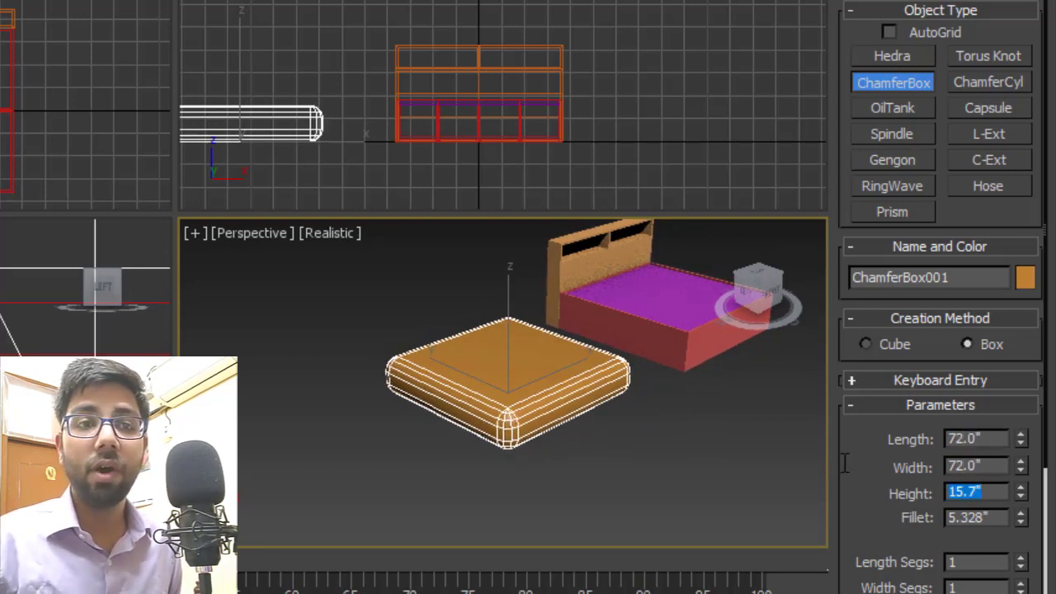
pyautogui.write('6')
pyautogui.press('Tab')
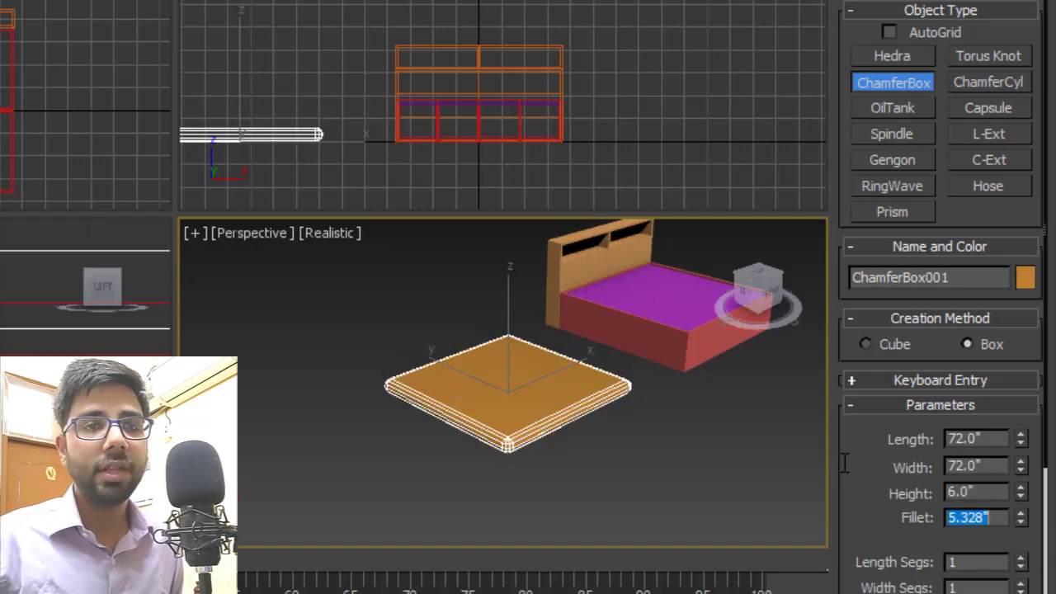
# Set the chamfer box's fillet to 1.5 inches and finish creating it
pyautogui.scroll(5, 464, 453)
pyautogui.moveTo(674, 421); pyautogui.dragTo(653, 424, button='middle')
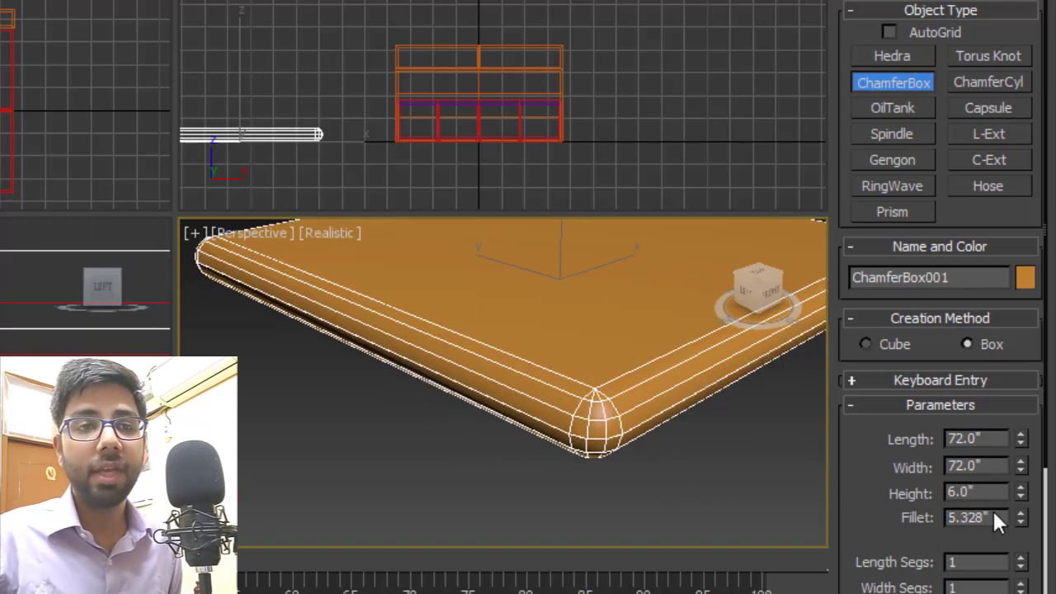
pyautogui.doubleClick(996, 516)
pyautogui.write('1.5')
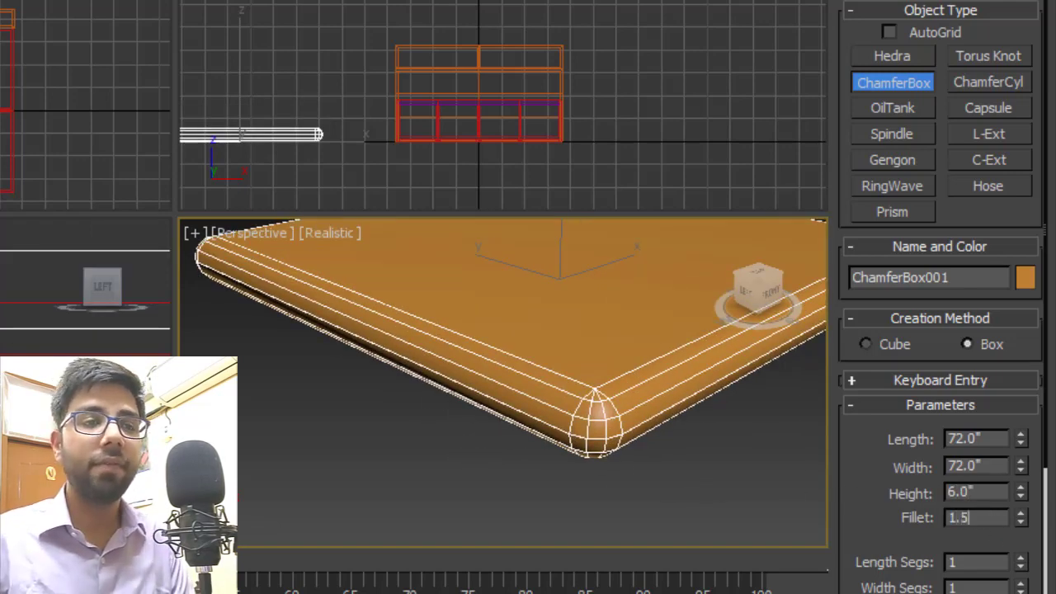
pyautogui.press('Return')
pyautogui.scroll(-5, 625, 378)
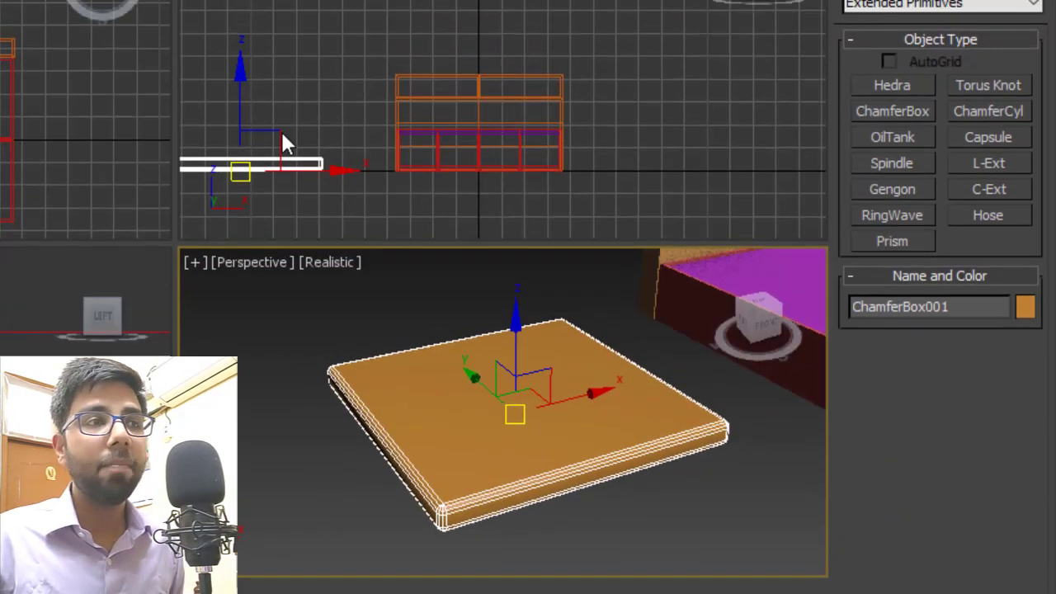
# Move the chamfer box onto the bed as a mattress and set its position to X 0, Y 0, Z 17 inches
pyautogui.moveTo(268, 165); pyautogui.dragTo(568, 153)
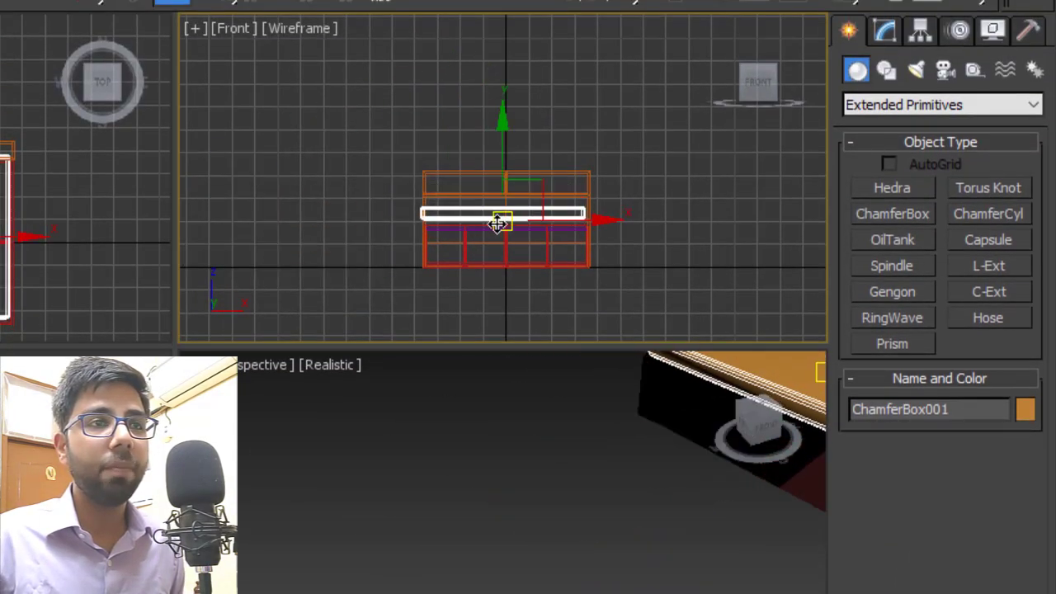
pyautogui.scroll(6, 501, 223)
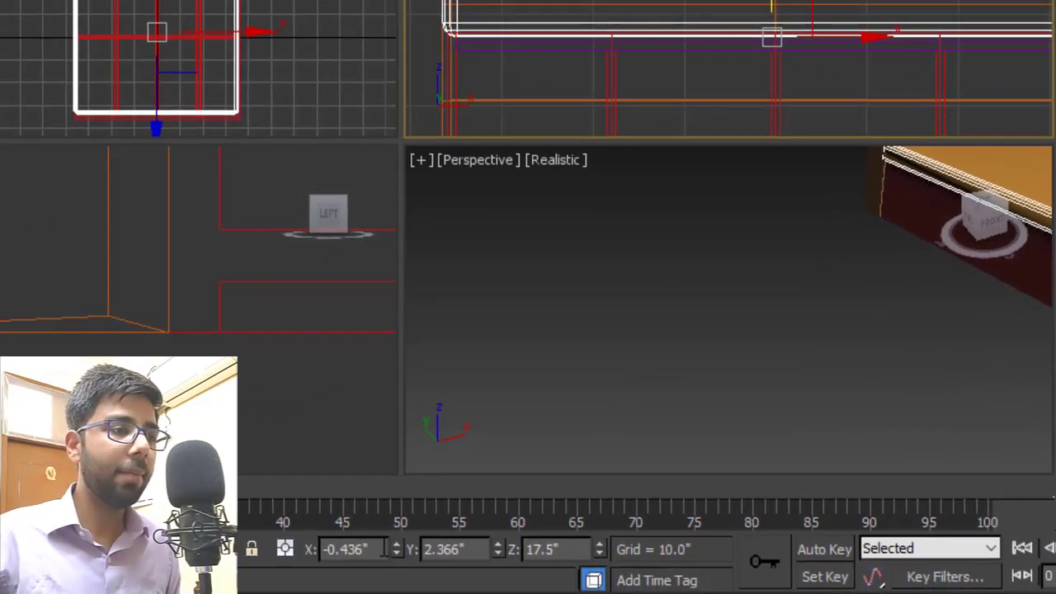
pyautogui.moveTo(384, 548); pyautogui.dragTo(319, 549)
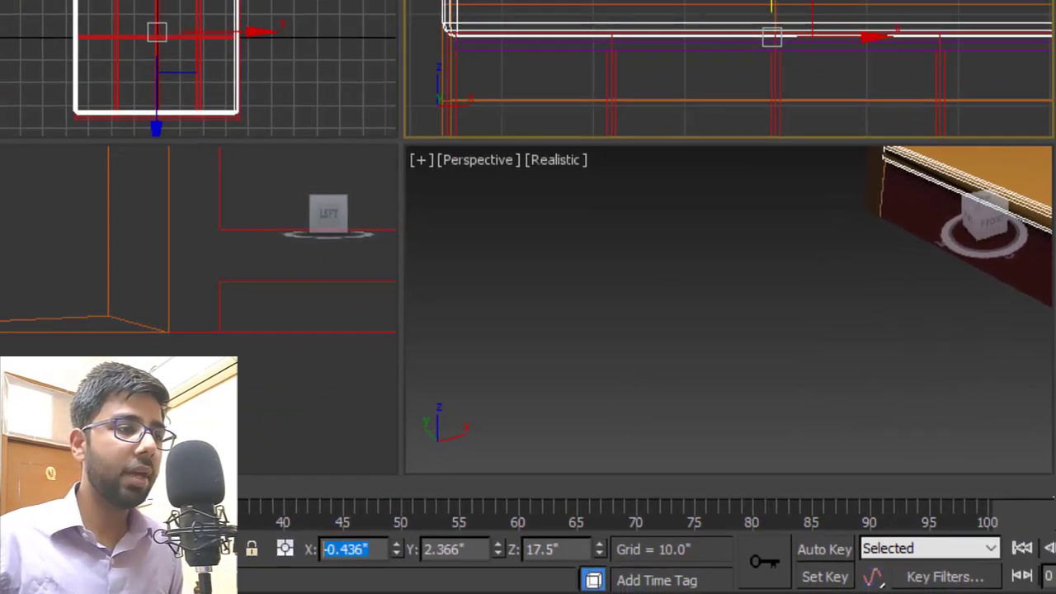
pyautogui.write('0')
pyautogui.press('Tab')
pyautogui.write('0')
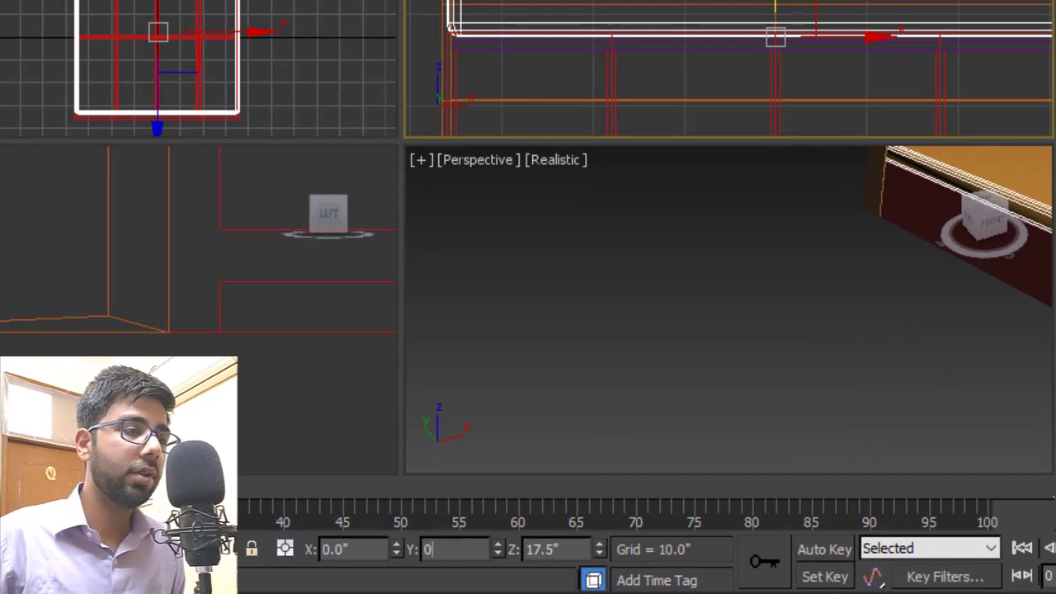
pyautogui.press('Tab')
pyautogui.write('17')
pyautogui.press('Return')
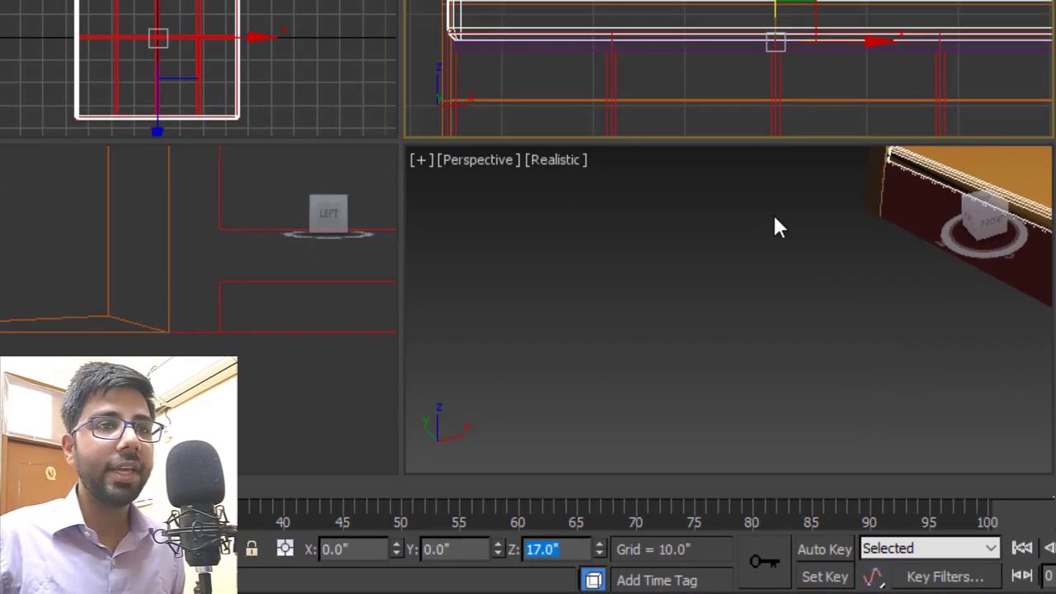
# Select all four objects of the bed and assign them the same orange-brown object colour
pyautogui.scroll(-5, 776, 215)
pyautogui.moveTo(813, 234); pyautogui.dragTo(787, 318, button='middle')
pyautogui.scroll(2, 785, 324)
pyautogui.press('z')
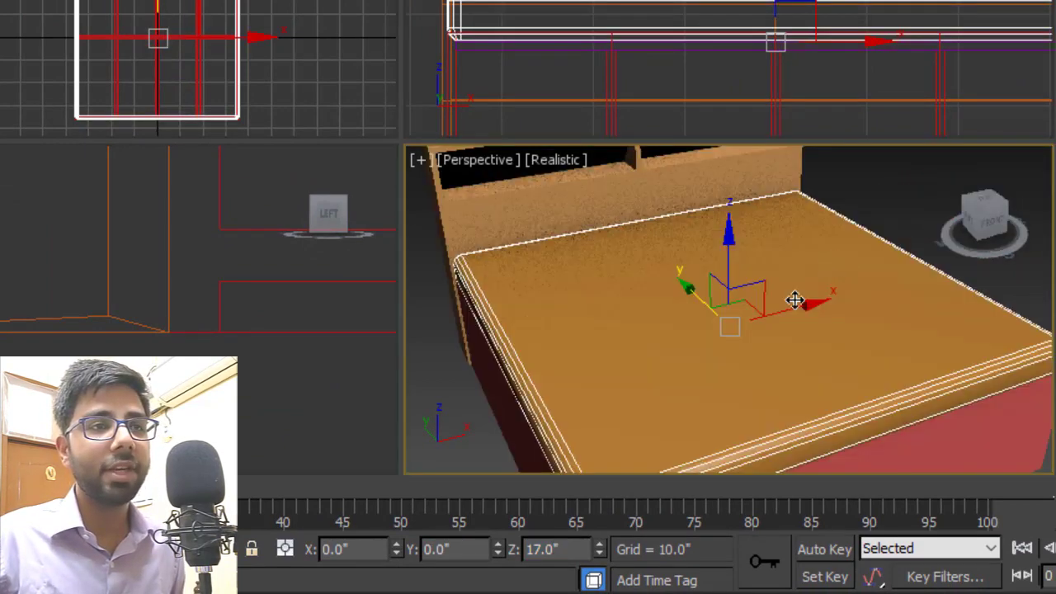
pyautogui.keyDown('alt'); pyautogui.moveTo(833, 265); pyautogui.dragTo(869, 292, button='middle'); pyautogui.keyUp('alt')
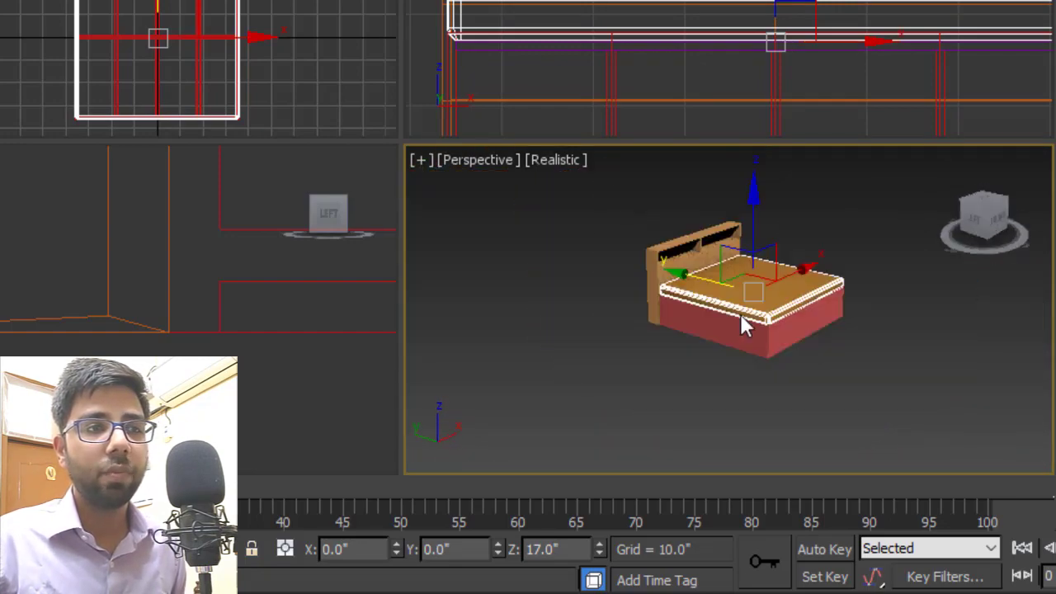
pyautogui.hotkey('ctrl', 'a')
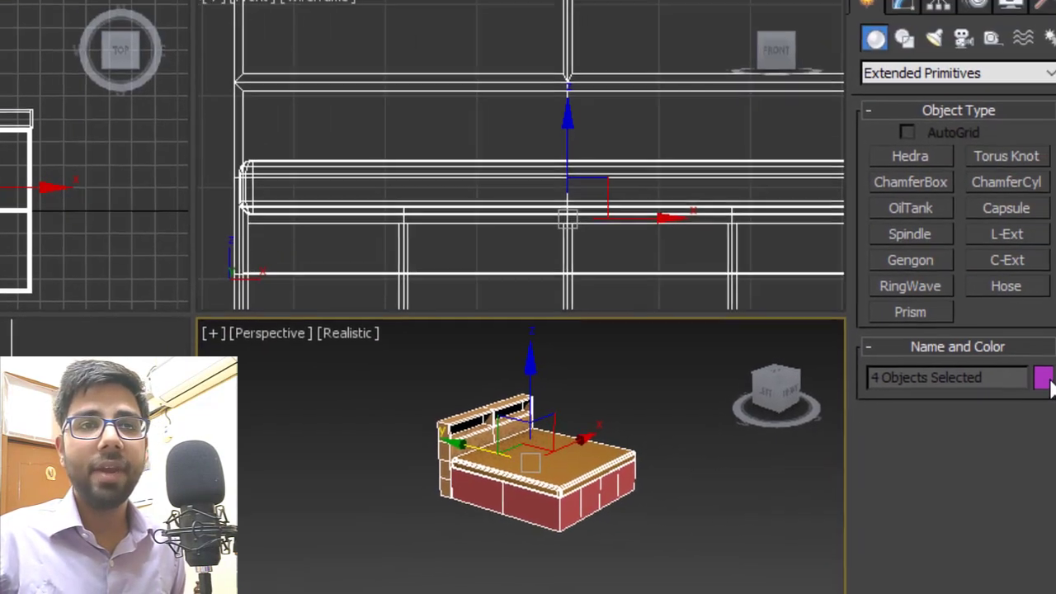
pyautogui.click(1055, 237)
pyautogui.click(668, 191)
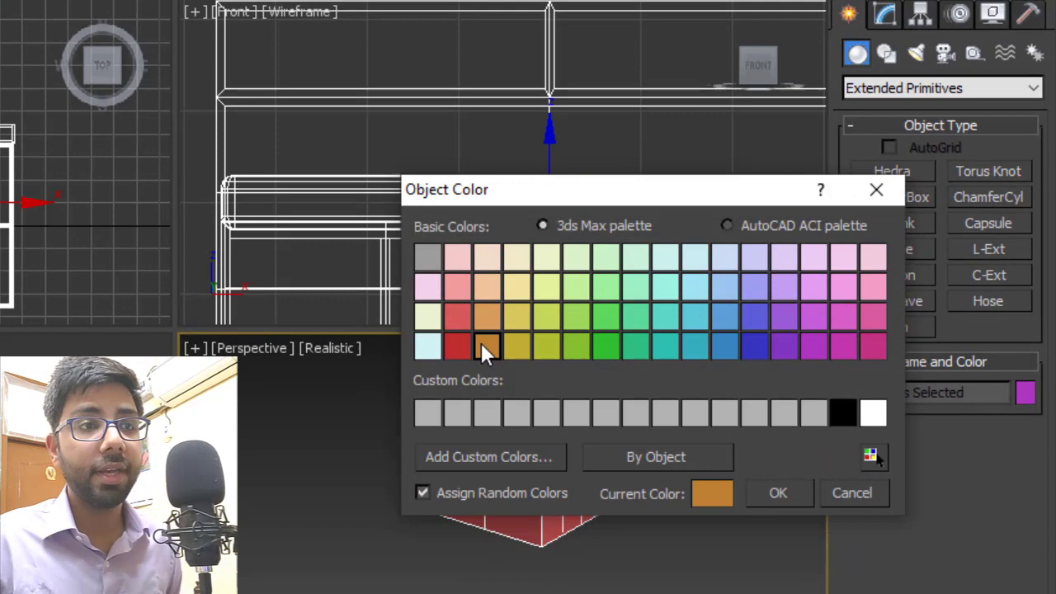
pyautogui.click(772, 493)
# Change only the mattress's object colour to white, deselect it and view the finished bed from below and above
pyautogui.click(539, 497)
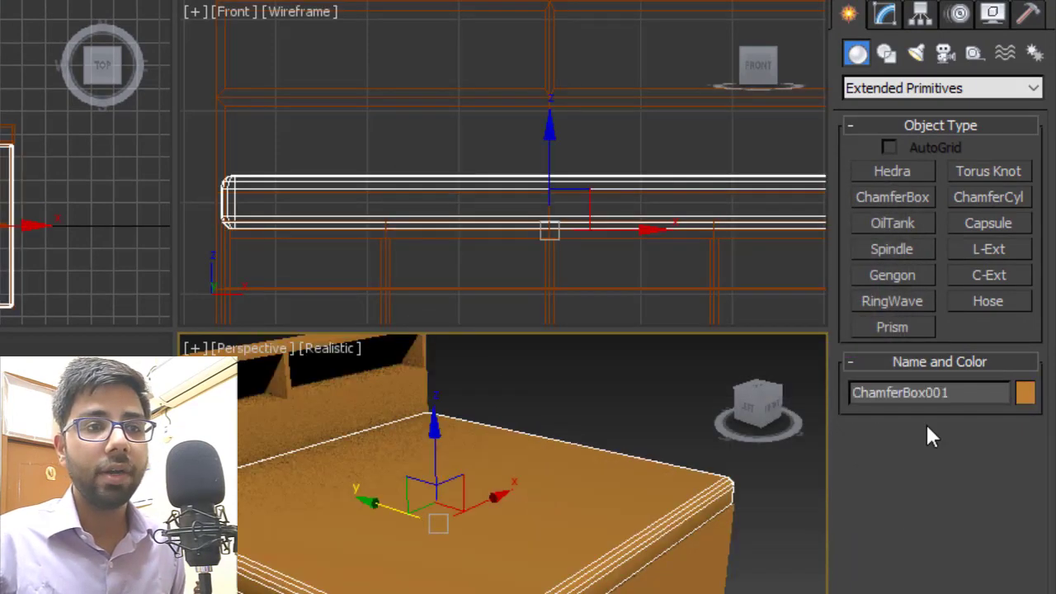
pyautogui.click(1026, 394)
pyautogui.click(771, 494)
pyautogui.keyDown('alt'); pyautogui.moveTo(771, 558); pyautogui.dragTo(540, 373, button='middle'); pyautogui.keyUp('alt')
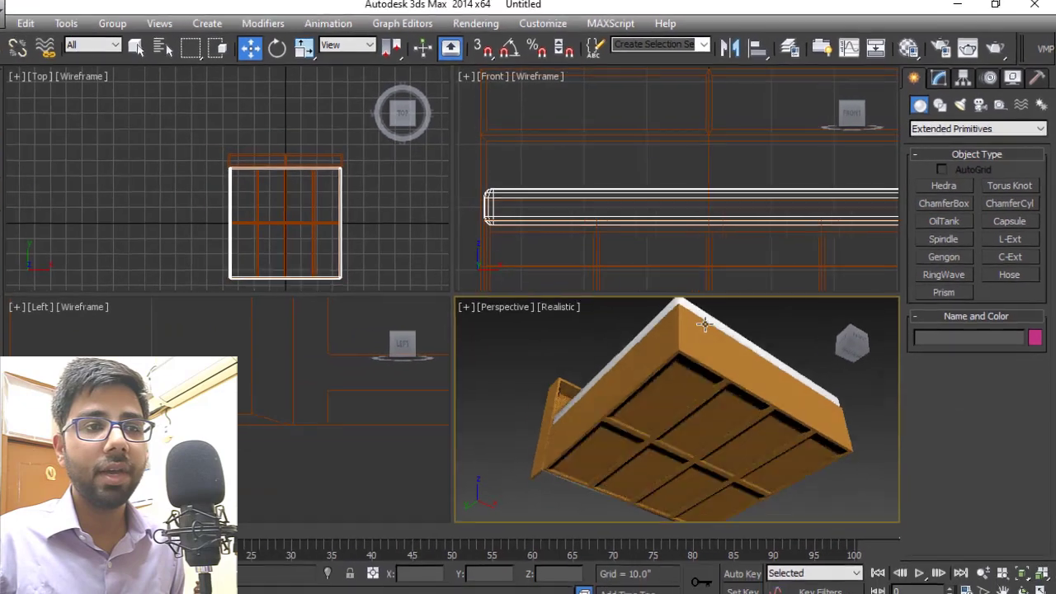
pyautogui.keyDown('alt'); pyautogui.moveTo(703, 323); pyautogui.dragTo(735, 413, button='middle'); pyautogui.keyUp('alt')
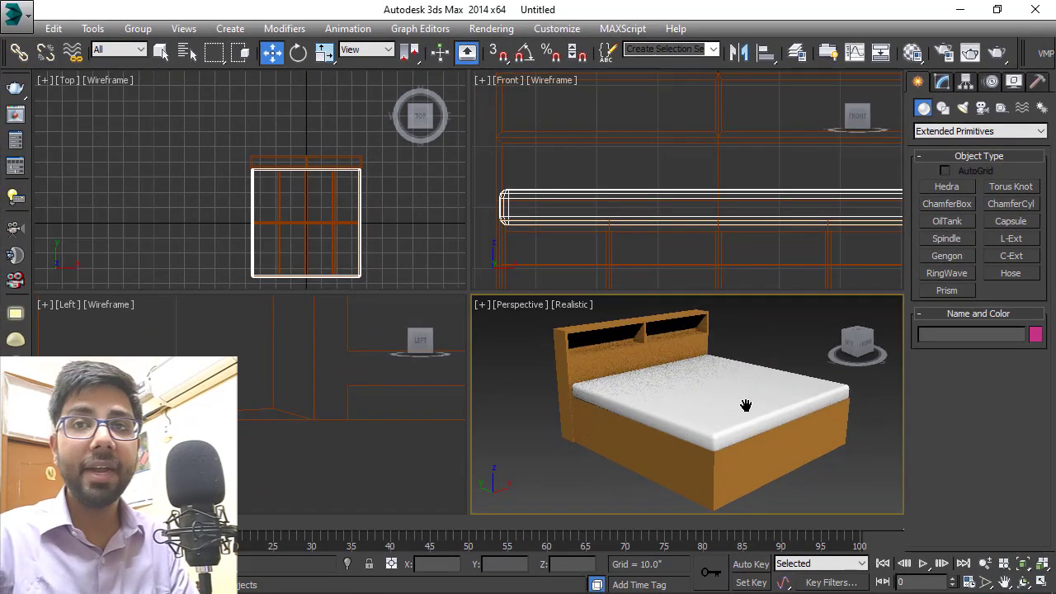